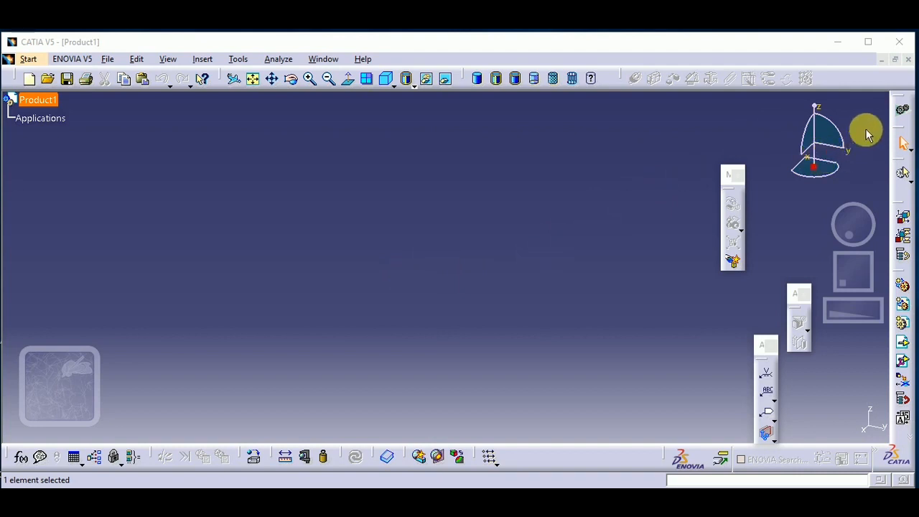
Close the open product and create a new Mechanical Design part named Part1 with hybrid design enabled.
left_click(909, 62)
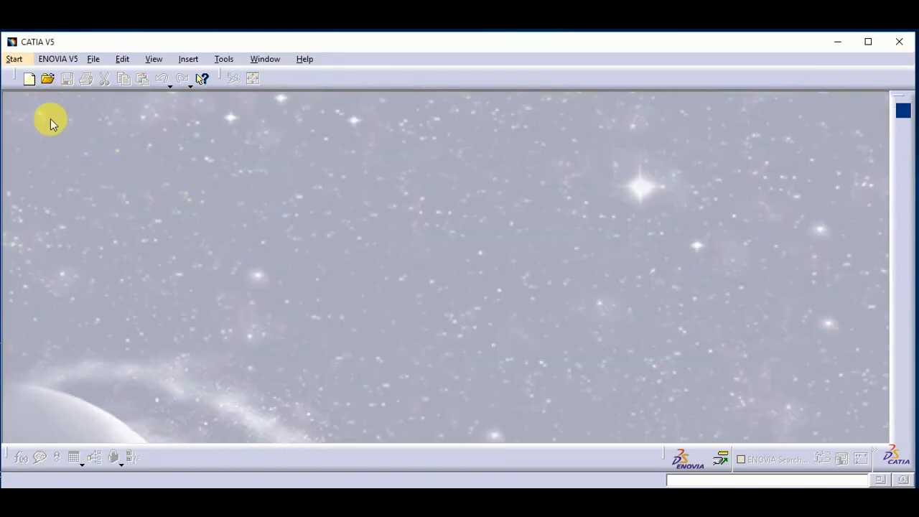
left_click(13, 60)
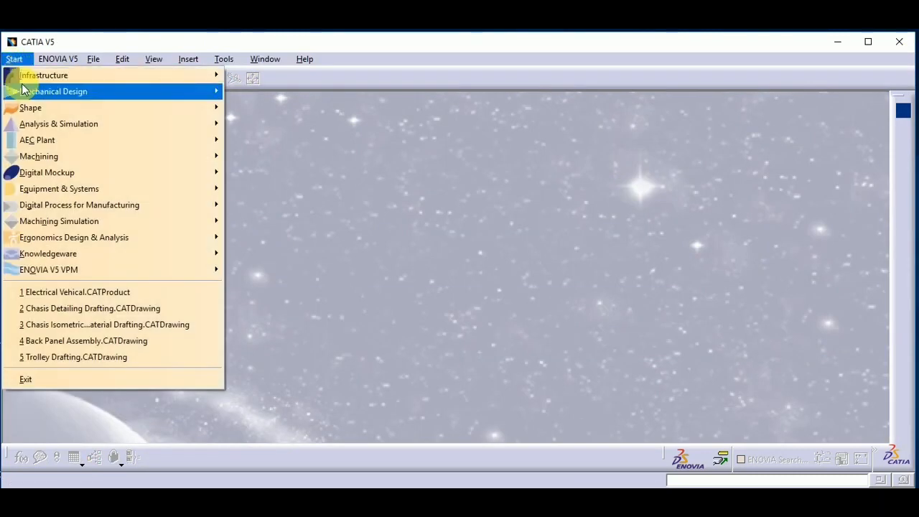
mouse_move(24, 89)
left_click(244, 91)
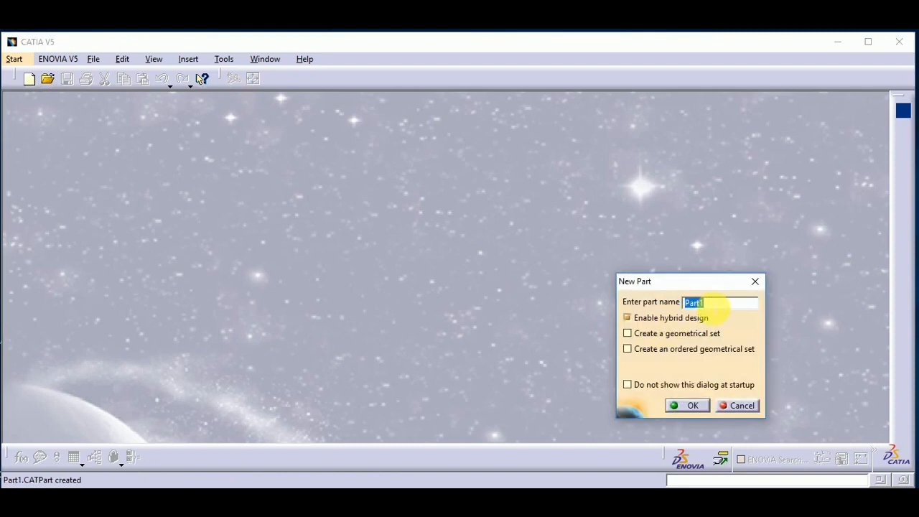
left_click(696, 302)
double_click(691, 302)
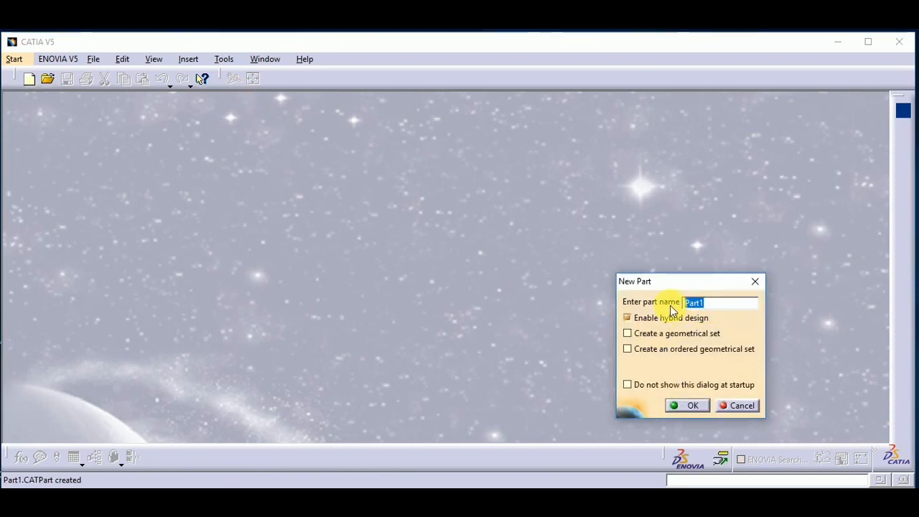
left_click(691, 408)
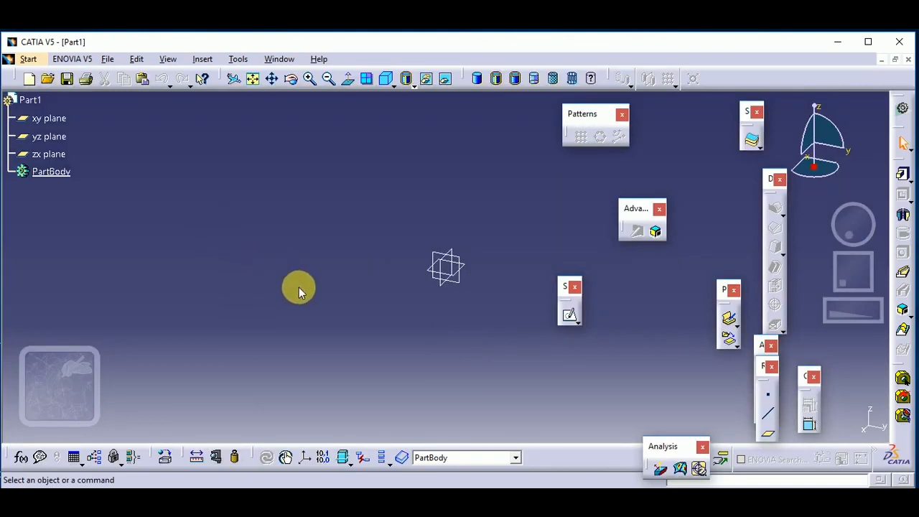
Open a sketch on the yz plane and detach the predefined profile tools as a separate floating set.
left_click(569, 318)
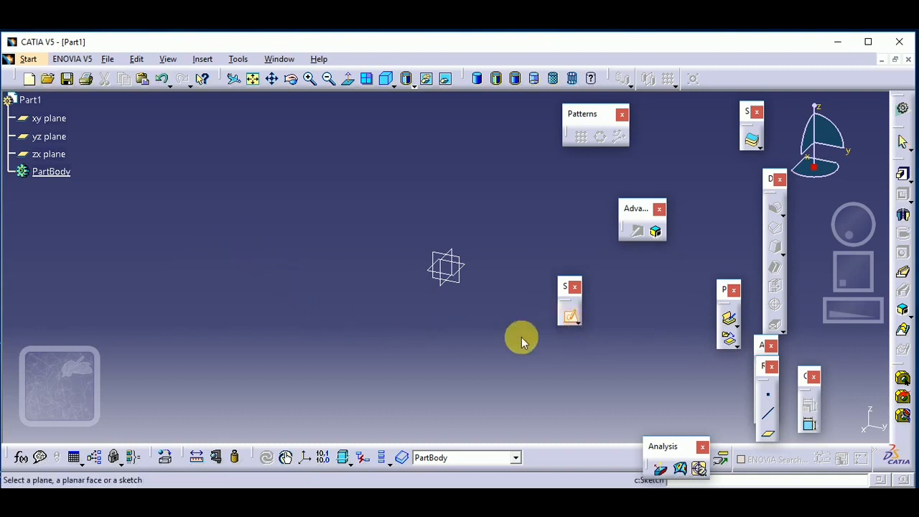
left_click(455, 282)
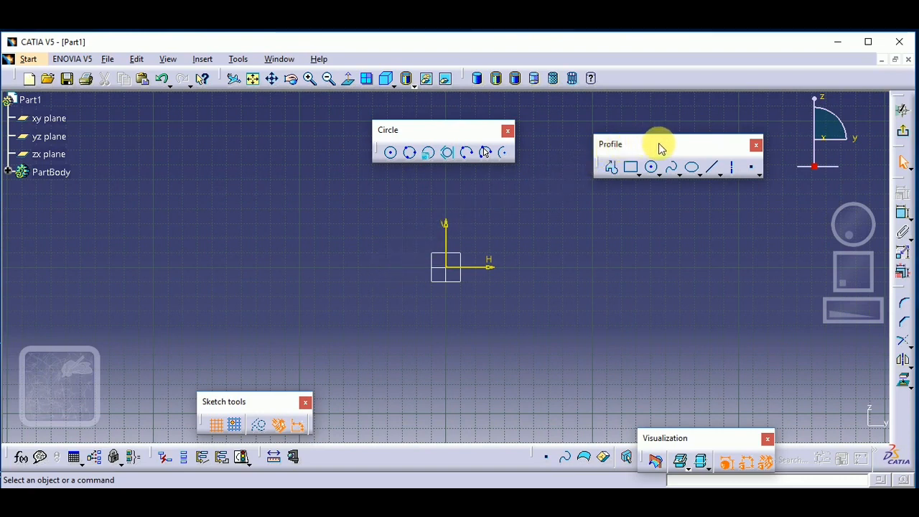
left_click(636, 175)
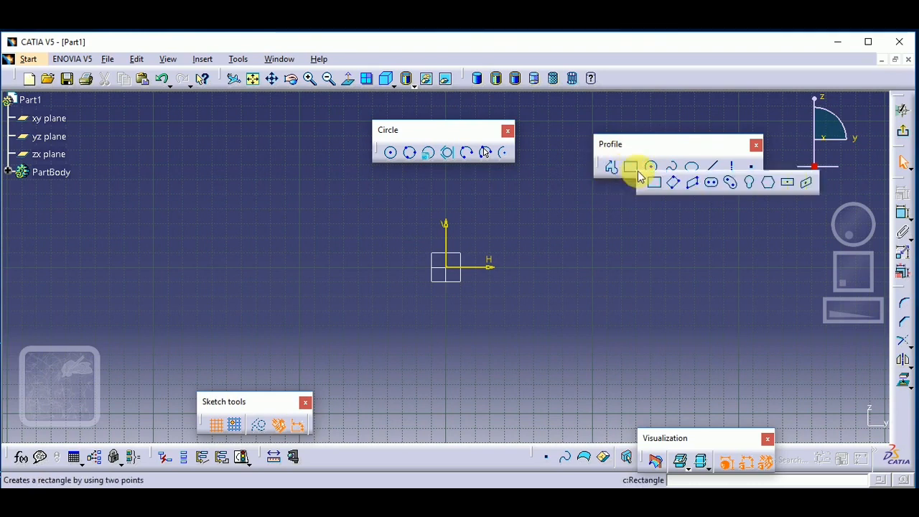
left_click_drag(646, 183, 626, 242)
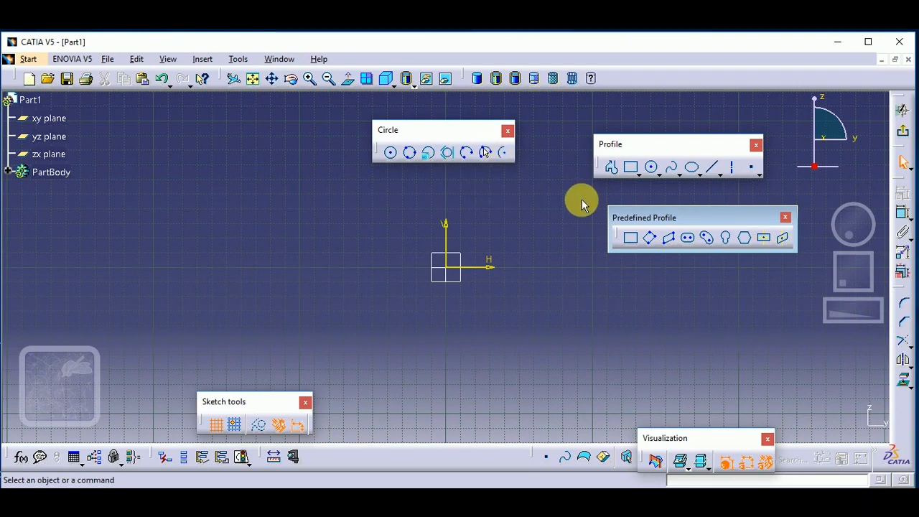
Sketch an open two-segment peaked Profile beside the origin, starting at about H -107, V -8 mm with its apex at about H -87, V 52 mm.
left_click(612, 167)
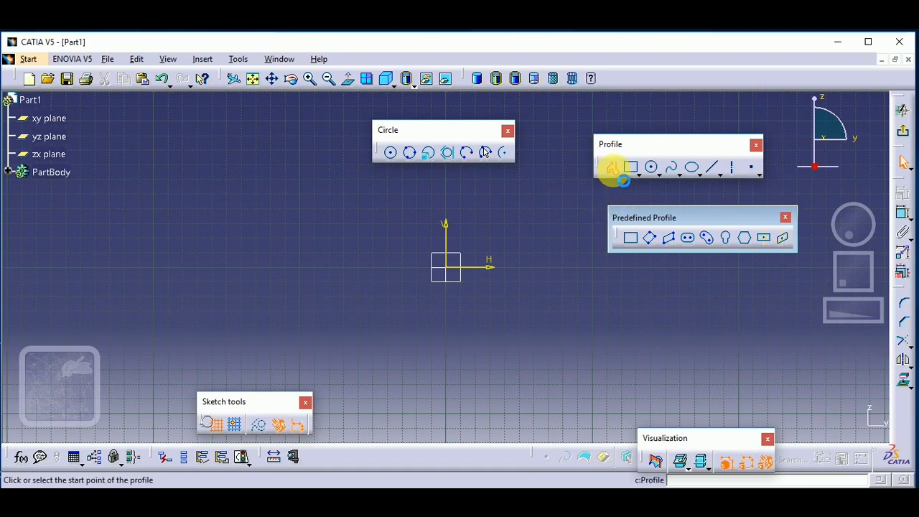
left_click(290, 278)
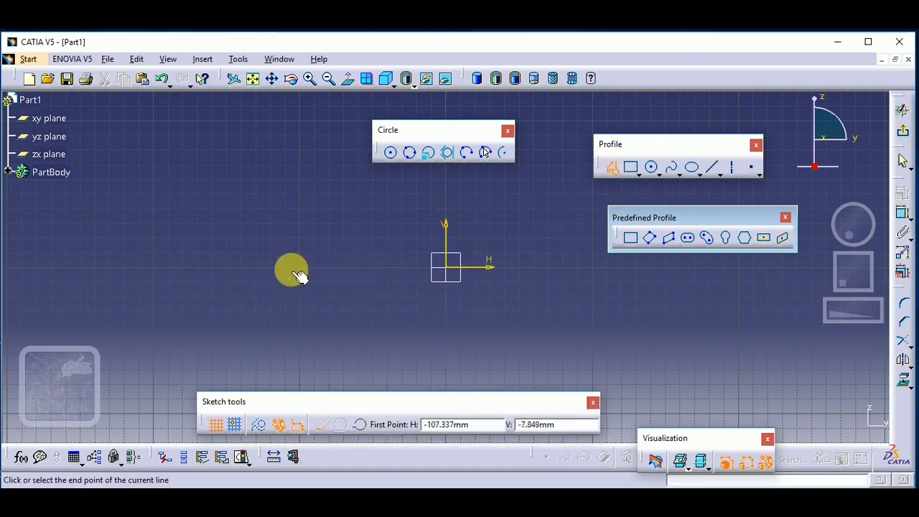
left_click(319, 191)
left_click(399, 289)
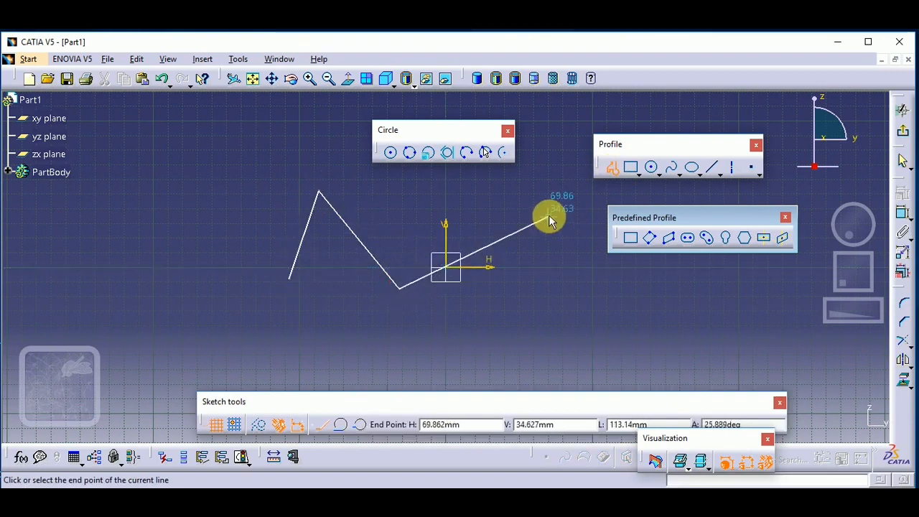
left_click(611, 167)
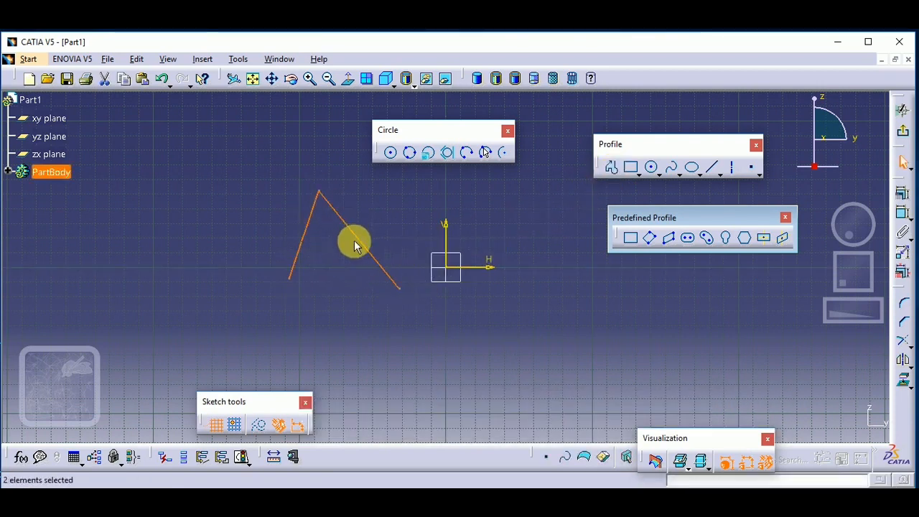
left_click(350, 263)
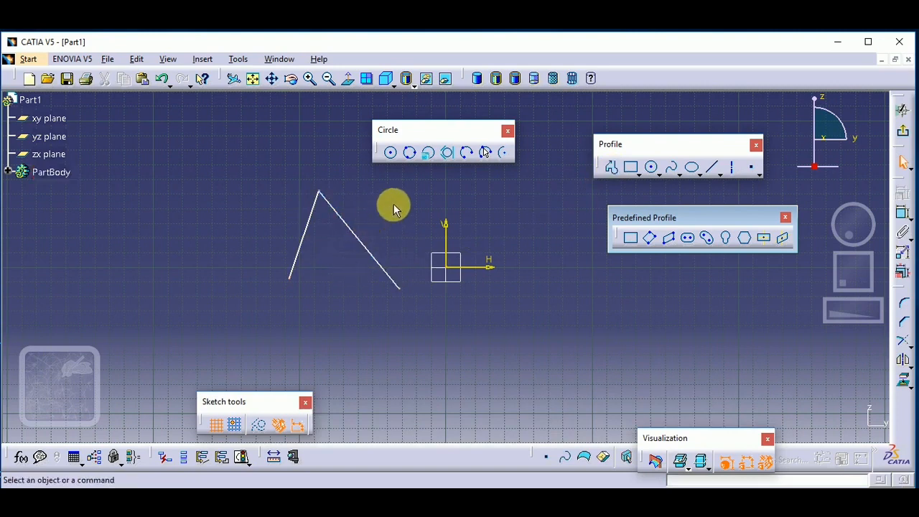
Draw a Three Point Arc from the short line's lower end through the shared apex to the long line's lower end.
left_click(465, 157)
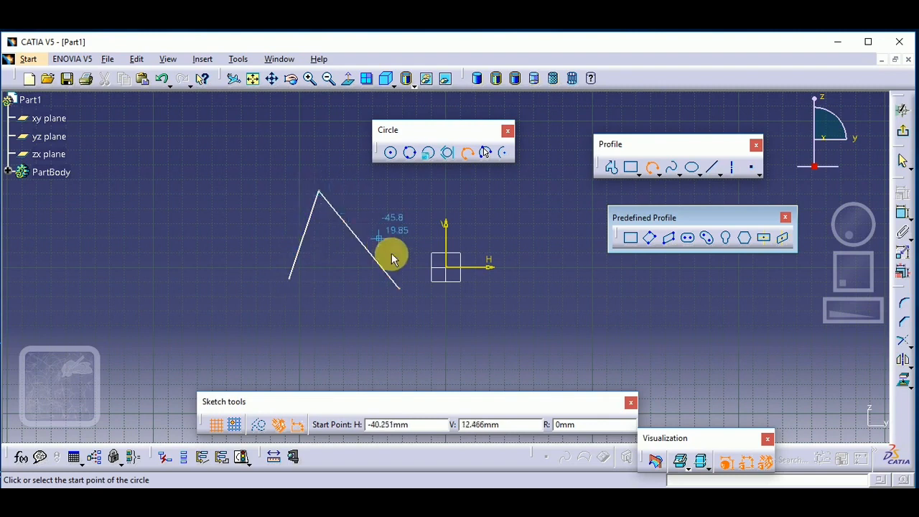
left_click(468, 154)
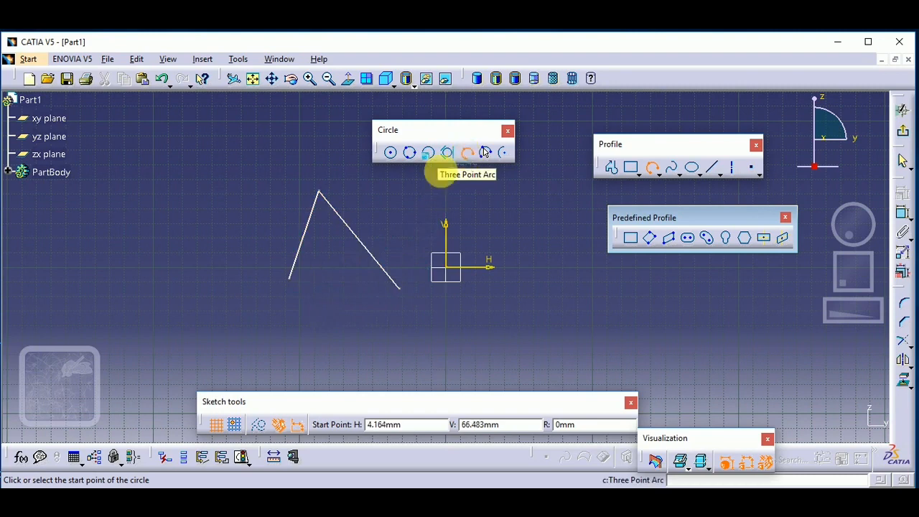
left_click(290, 278)
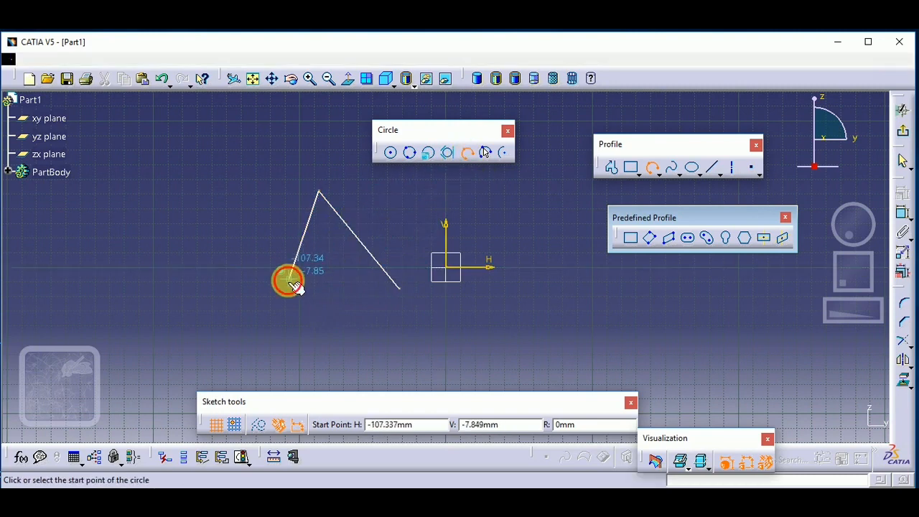
left_click(319, 191)
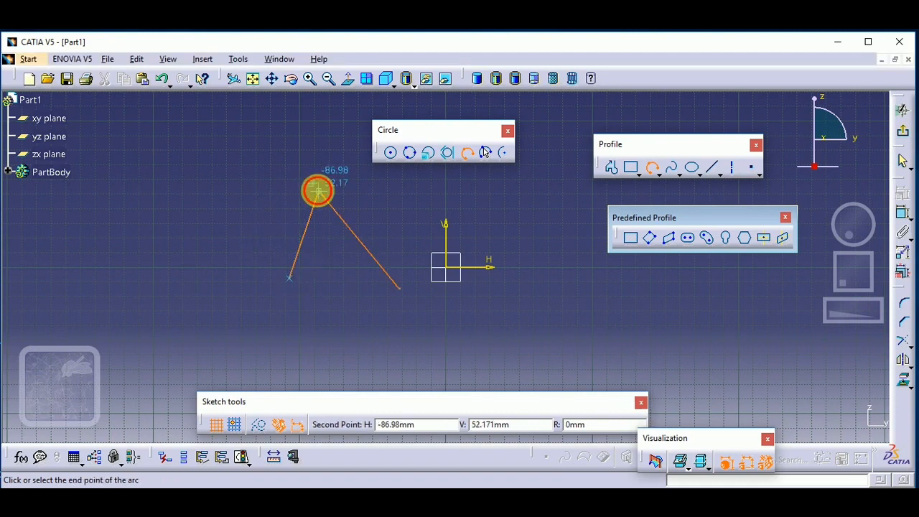
left_click(401, 289)
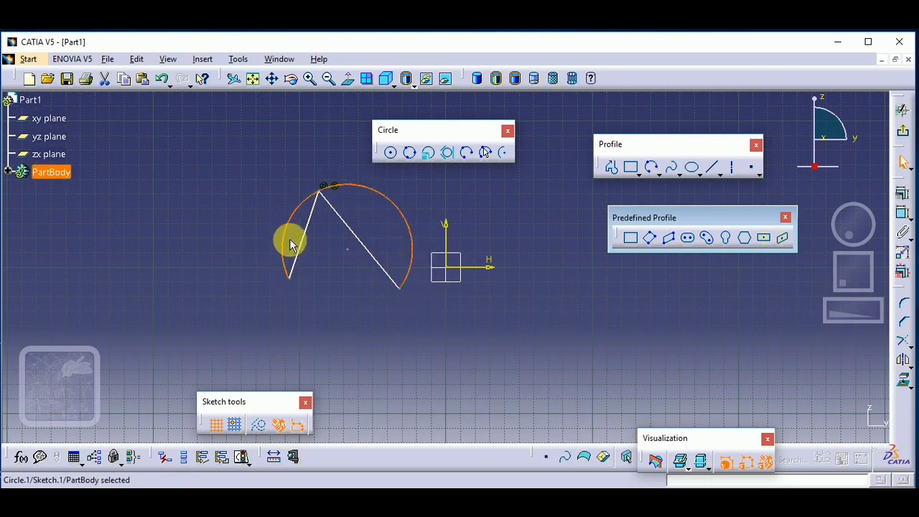
left_click(316, 206)
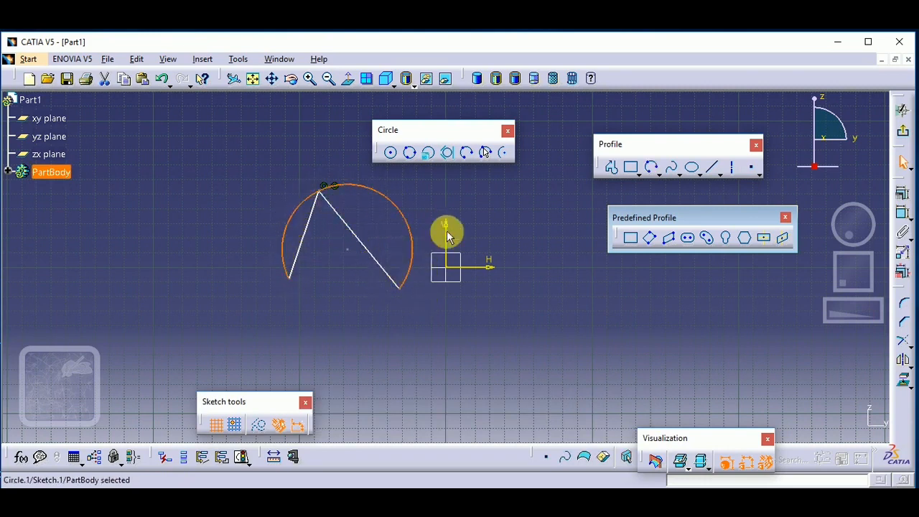
left_click(469, 213)
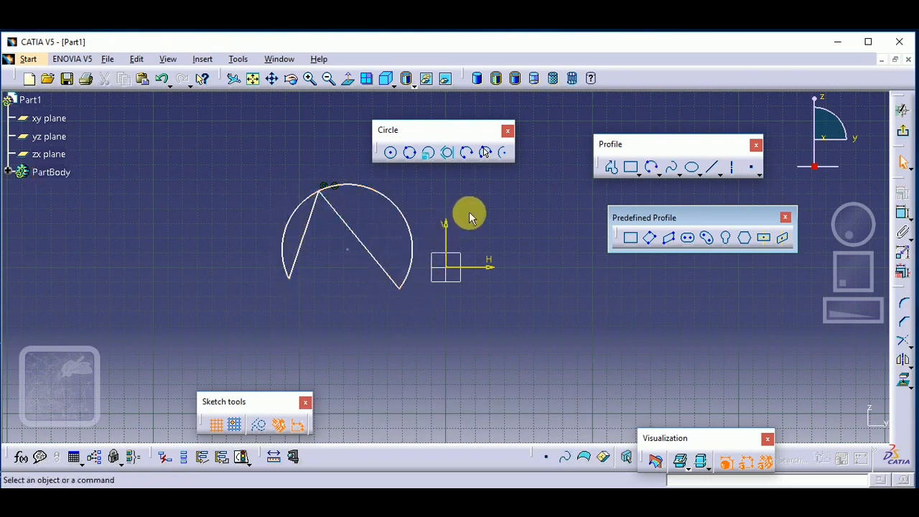
Draw a freestanding Three Point Arc on the positive H side of the origin, passing through about H 58, V 59 mm.
left_click(469, 156)
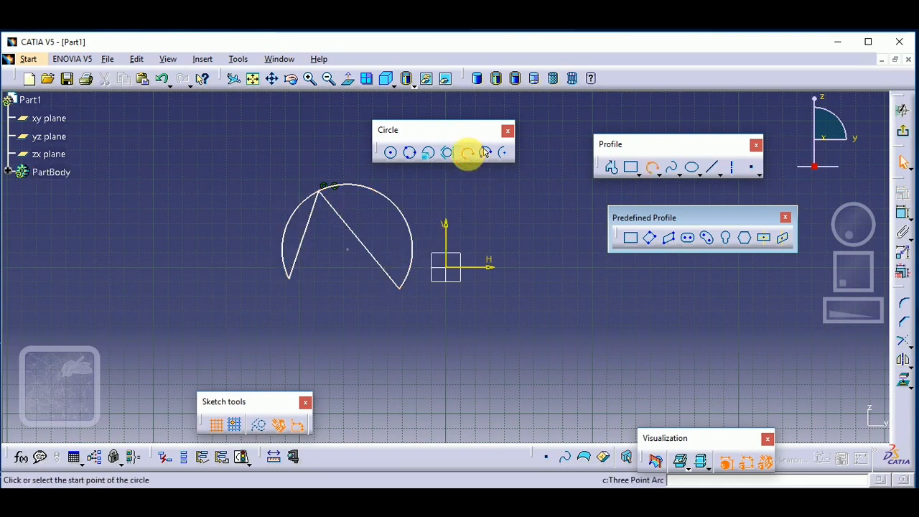
left_click(493, 223)
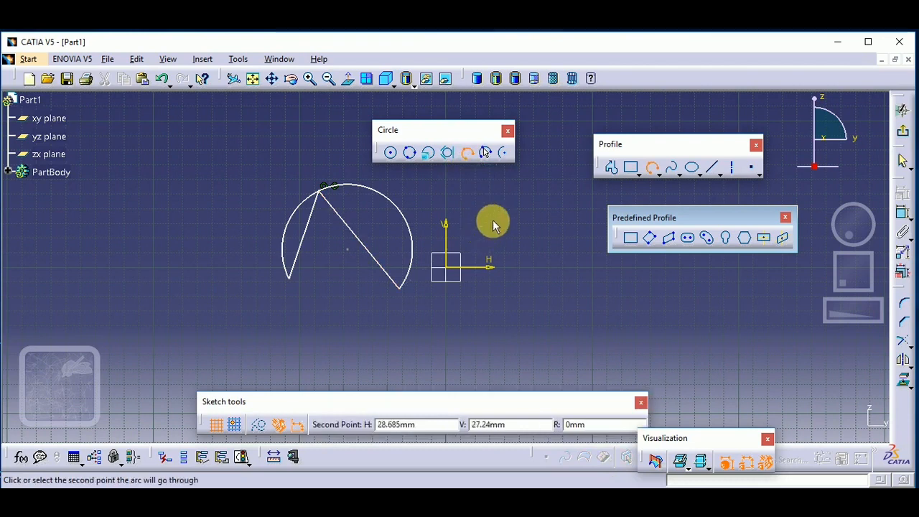
left_click(533, 181)
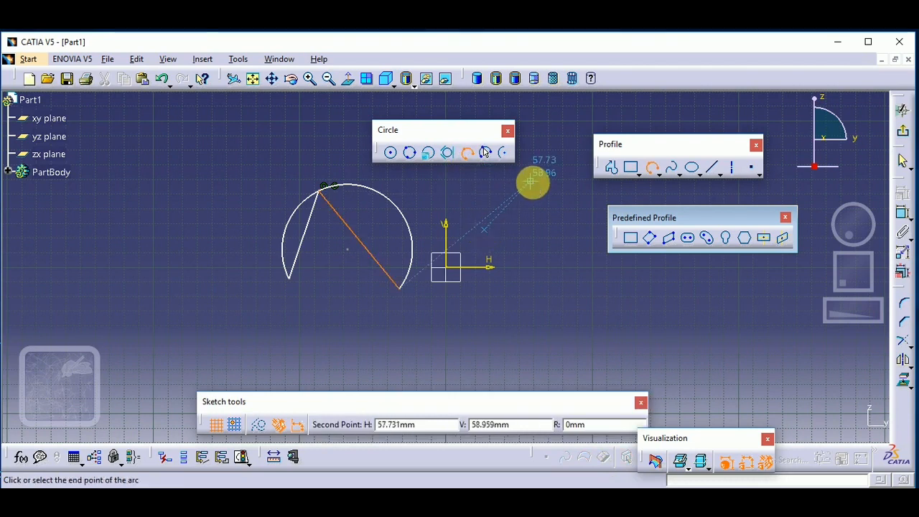
left_click(572, 302)
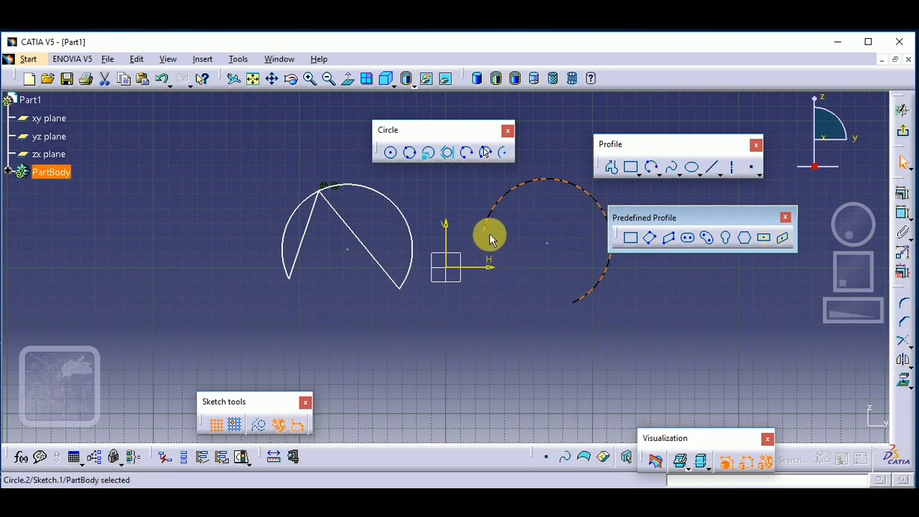
left_click(479, 362)
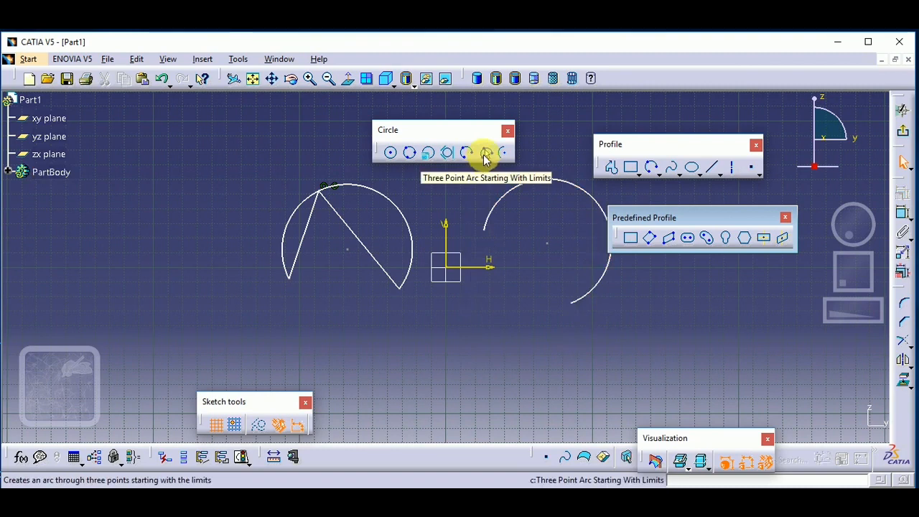
Draw an upward-bulging Three Point Arc Starting With Limits, about 39 mm in radius, on the negative H side beyond the peaked profile.
left_click(485, 156)
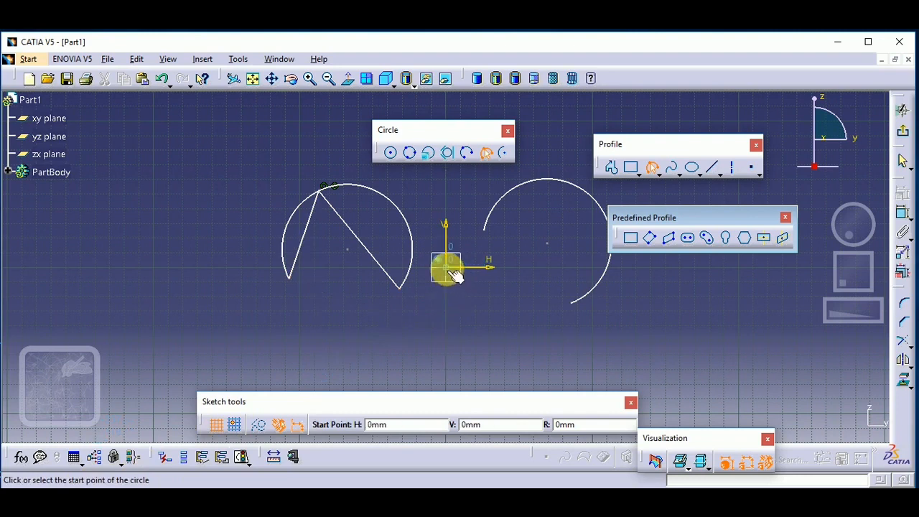
left_click(201, 230)
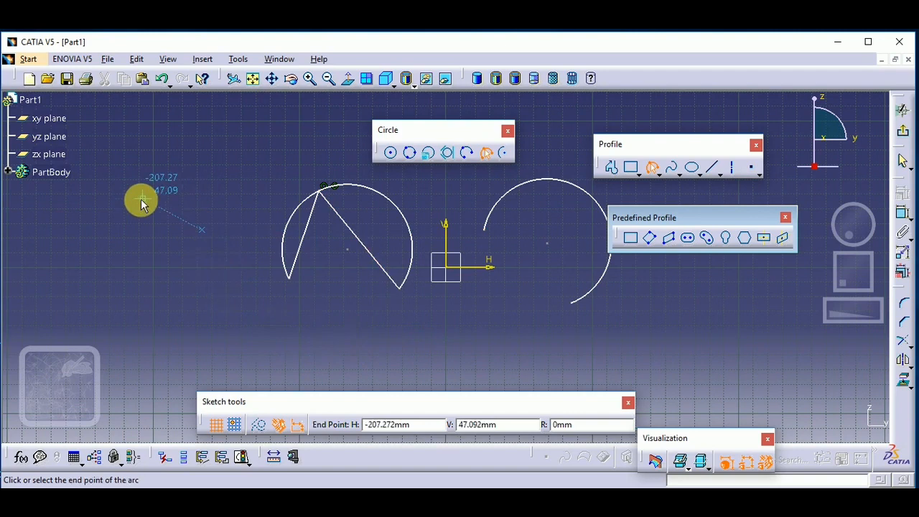
left_click(106, 228)
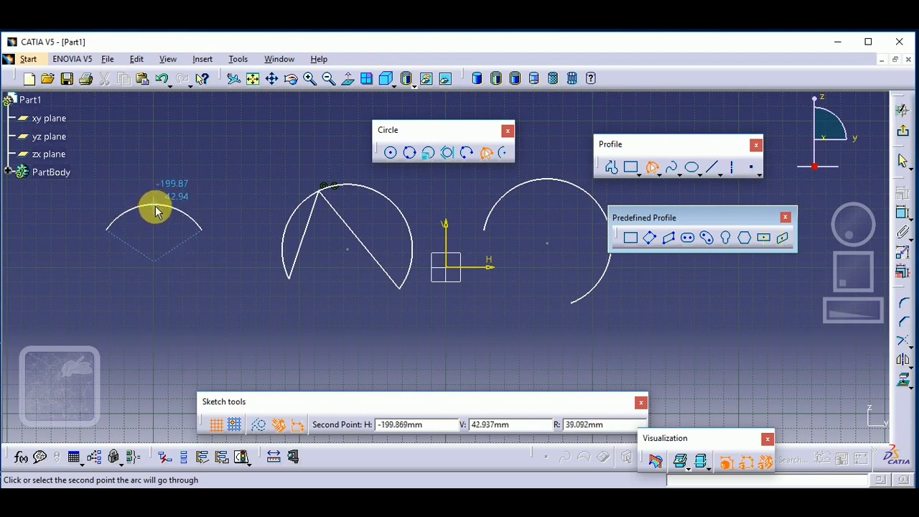
left_click(155, 208)
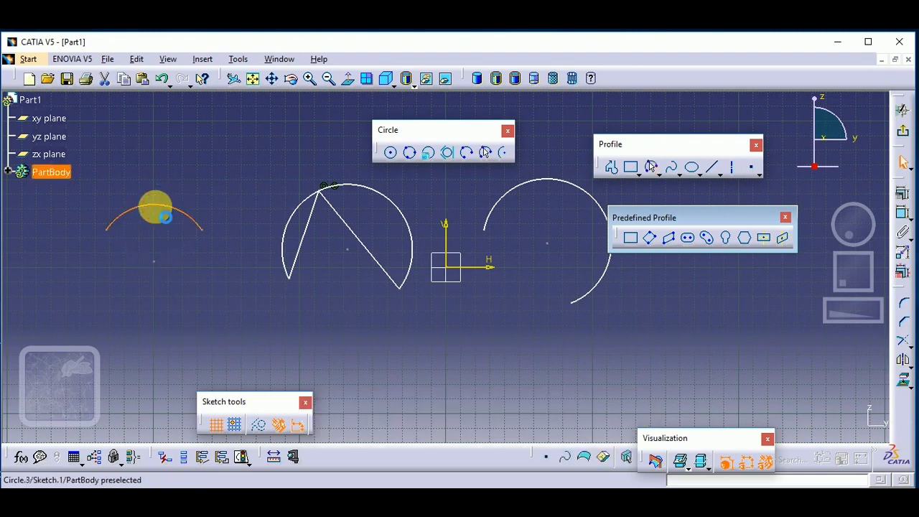
left_click(179, 270)
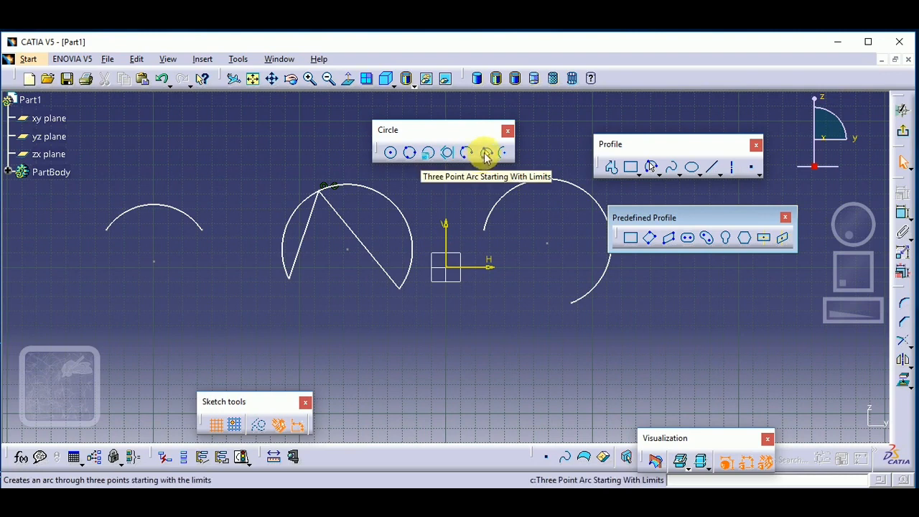
Draw a wider, downward-bulging Three Point Arc Starting With Limits just above the 39 mm radius arc.
left_click(487, 154)
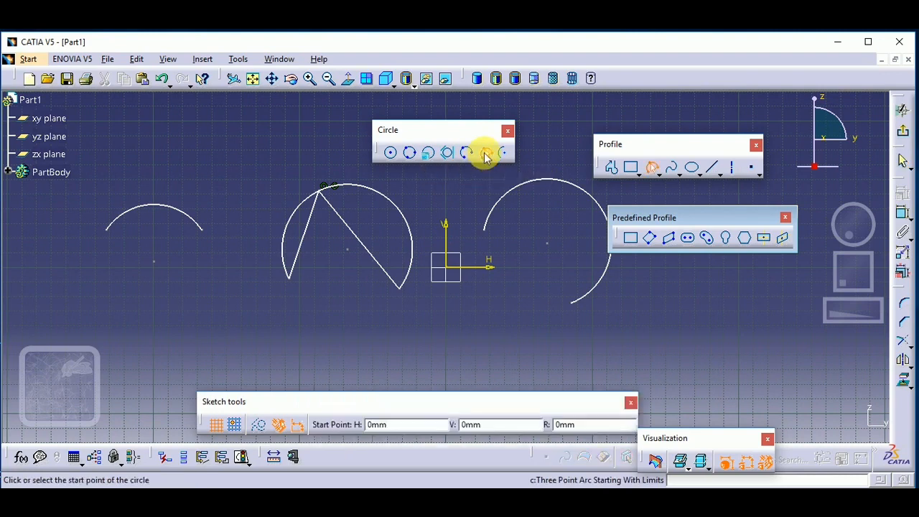
left_click(260, 170)
left_click(126, 158)
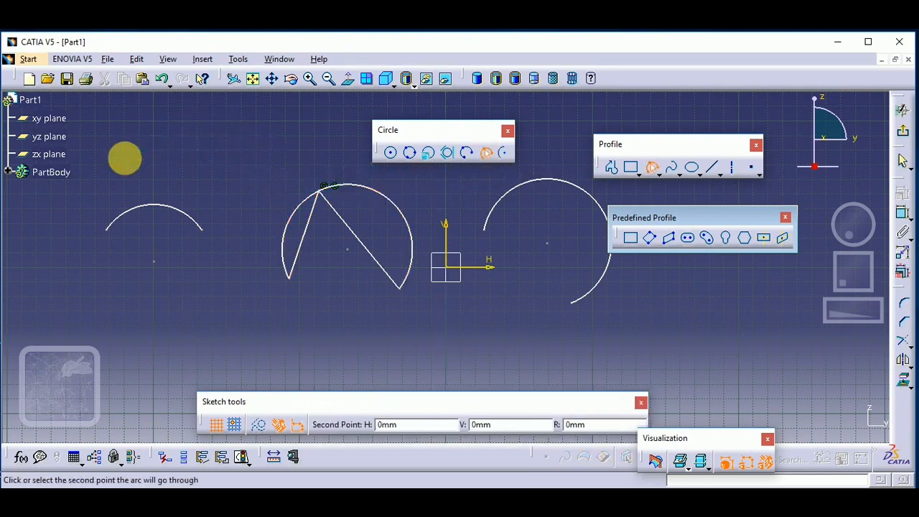
left_click(190, 198)
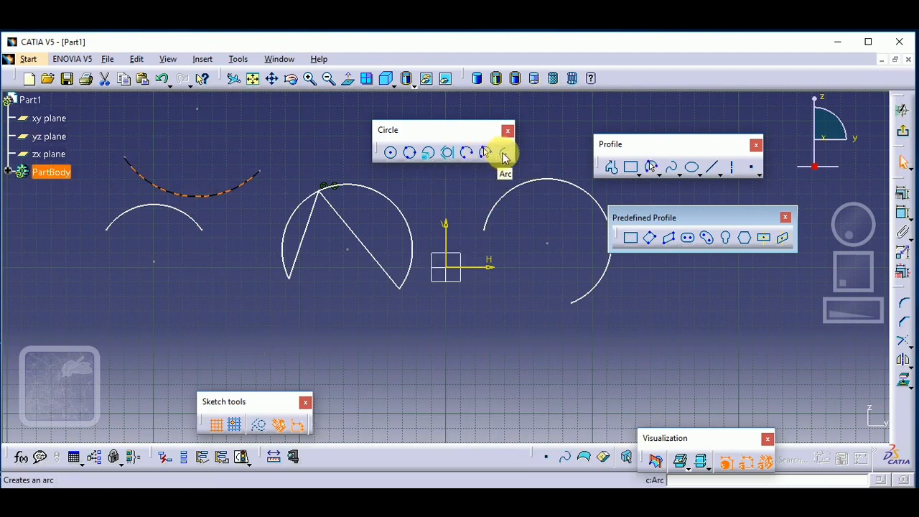
Draw an Arc centred on the origin, about 71 mm in radius, sweeping above it from the positive to the negative H side.
left_click(503, 155)
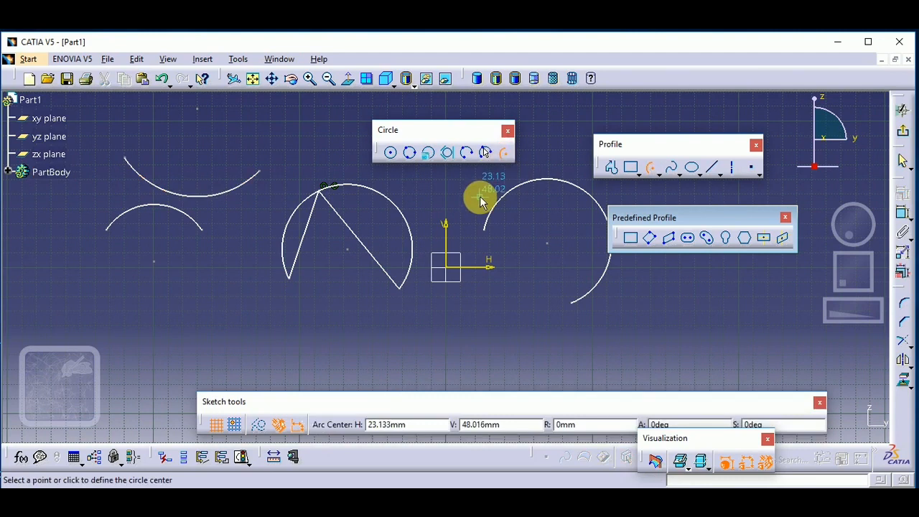
left_click(447, 270)
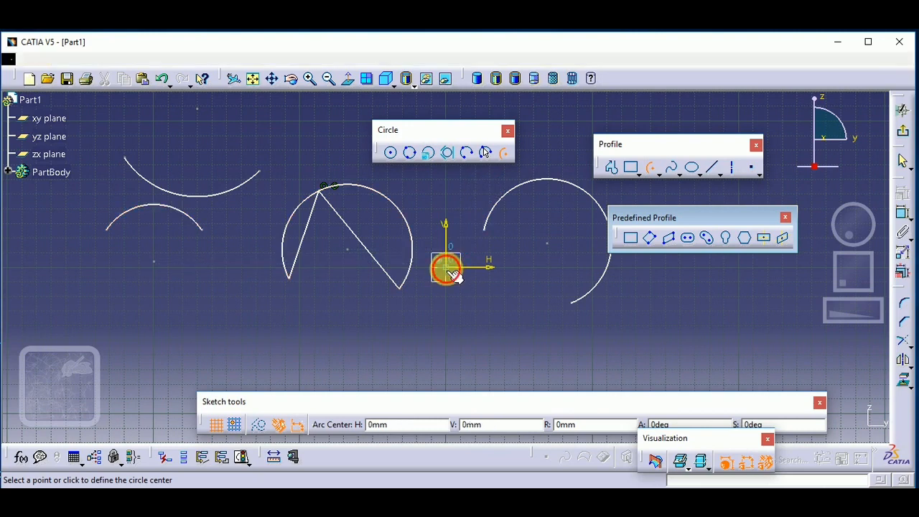
left_click(549, 244)
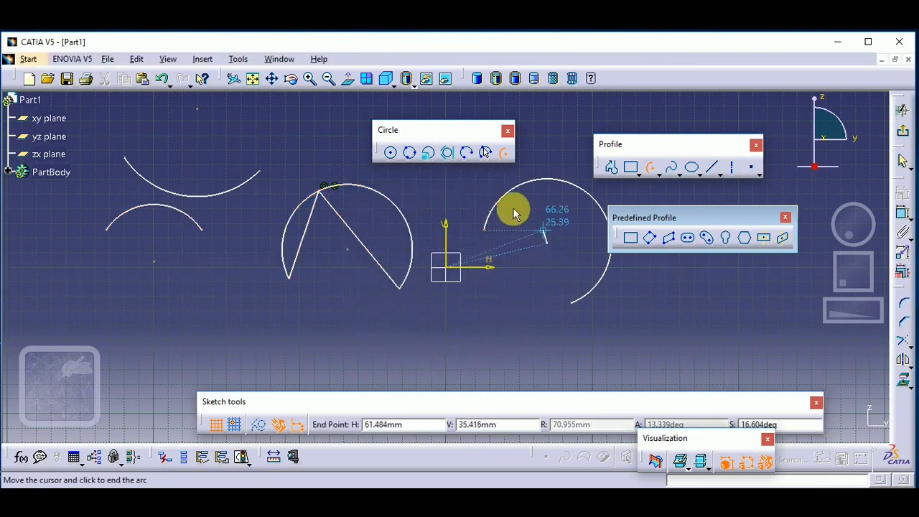
left_click(345, 240)
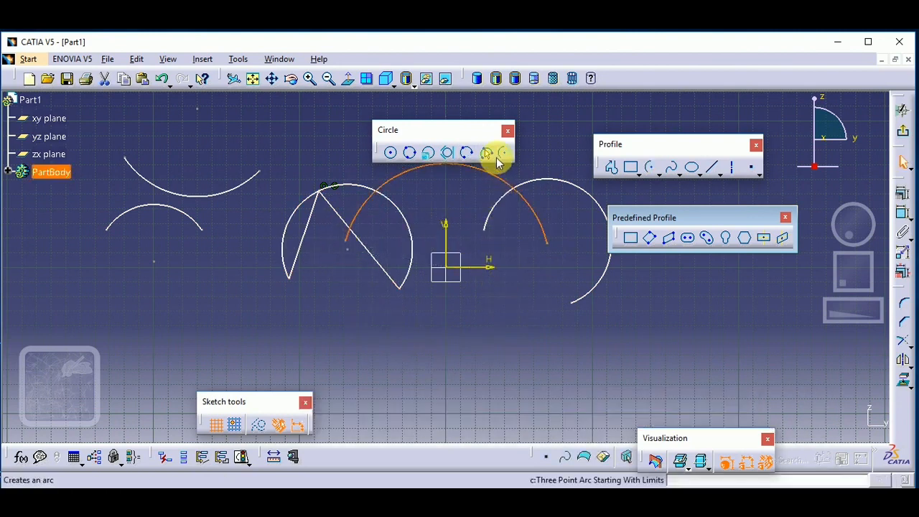
Draw a freestanding upward-bulging Arc by centre, about 50 mm in radius, below the two arcs on the negative H side.
left_click(503, 153)
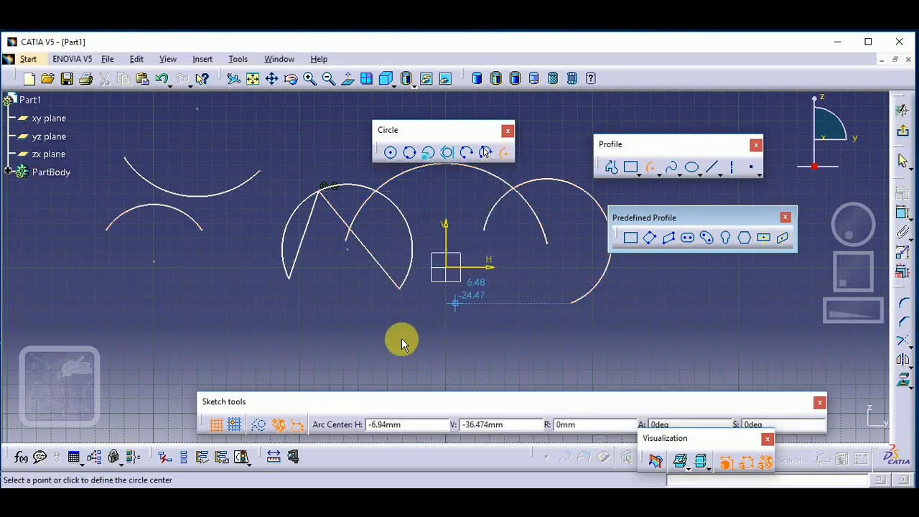
left_click(231, 332)
left_click(159, 334)
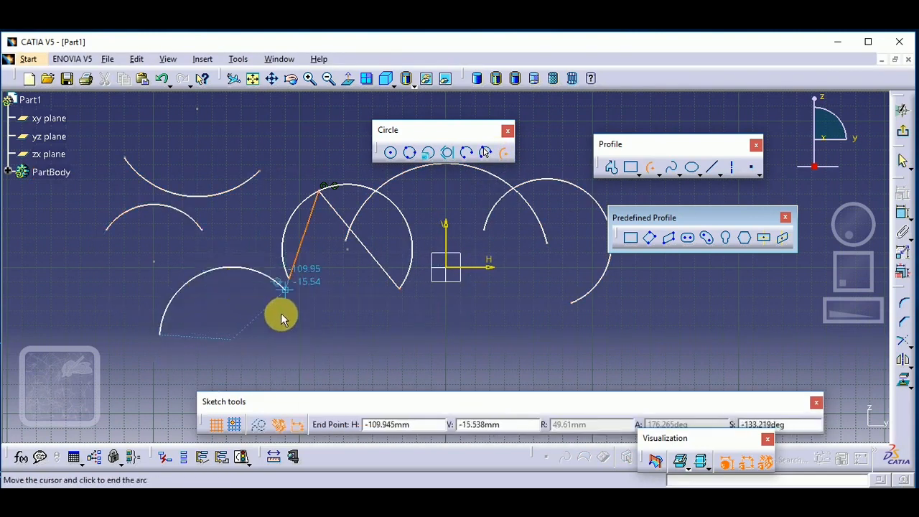
left_click(260, 288)
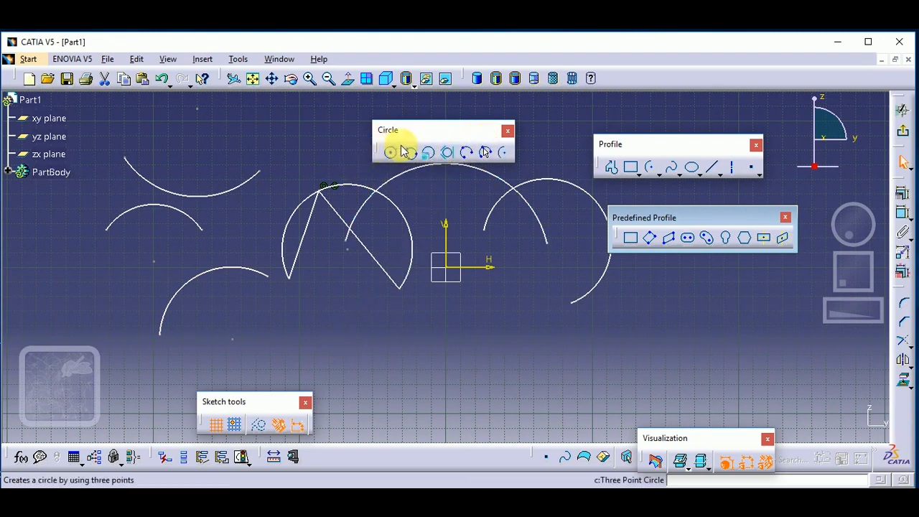
Review the names of the circle and arc creation tools, from Circle through Arc.
left_click(335, 188)
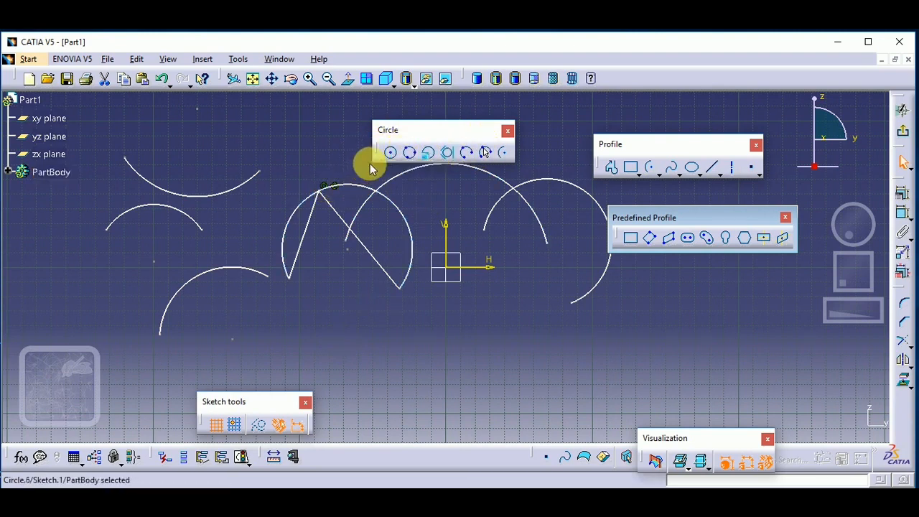
left_click(385, 155)
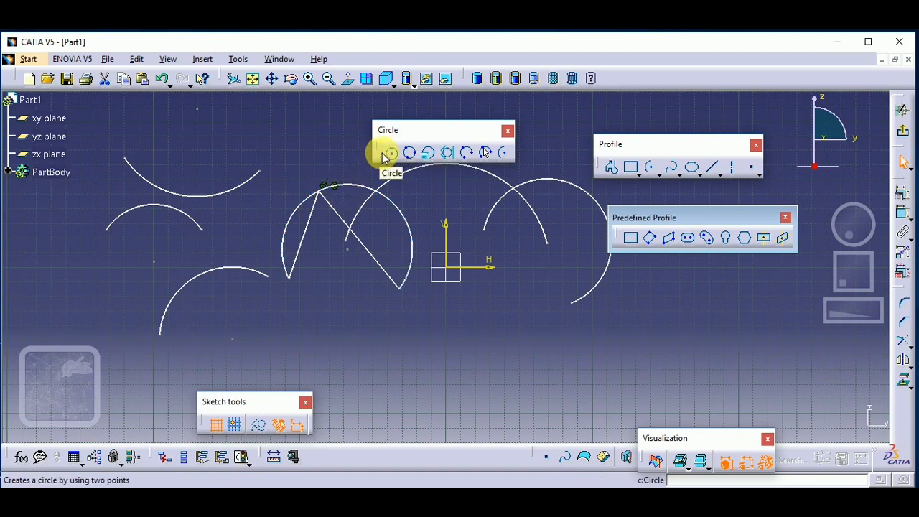
left_click(406, 155)
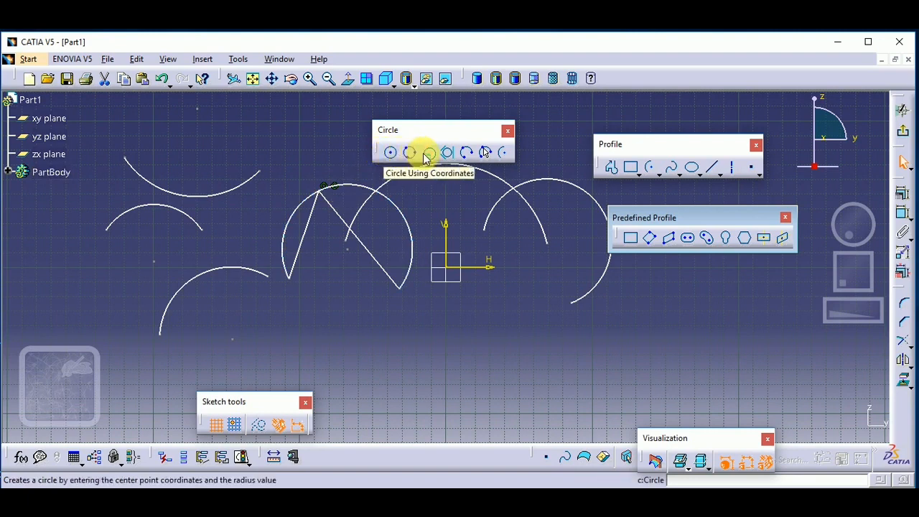
left_click(428, 154)
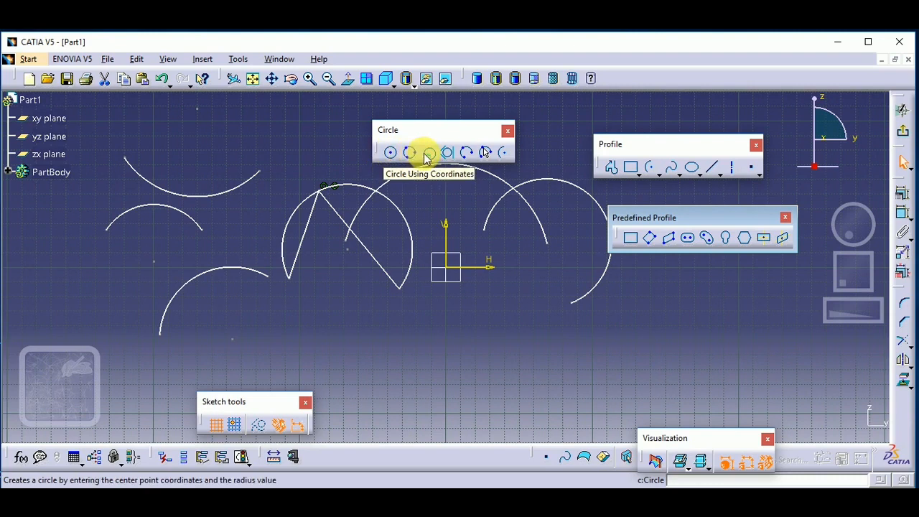
left_click(444, 155)
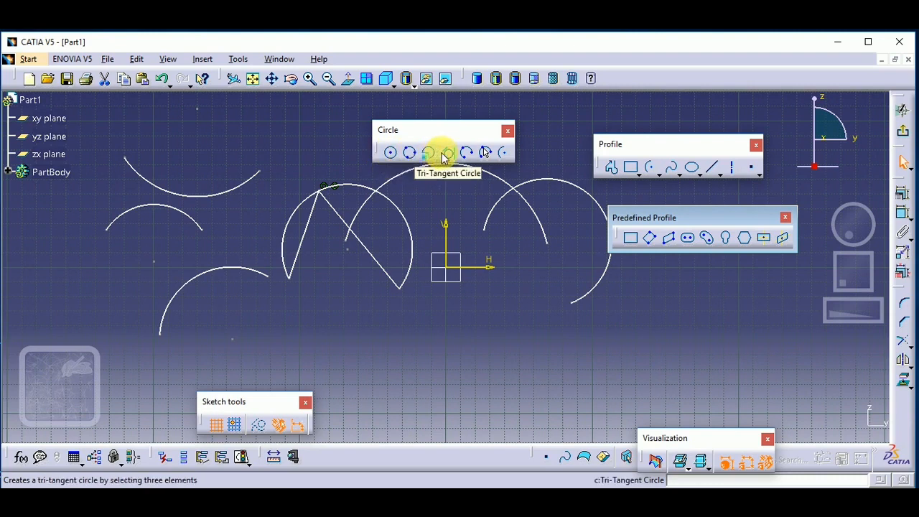
left_click(464, 154)
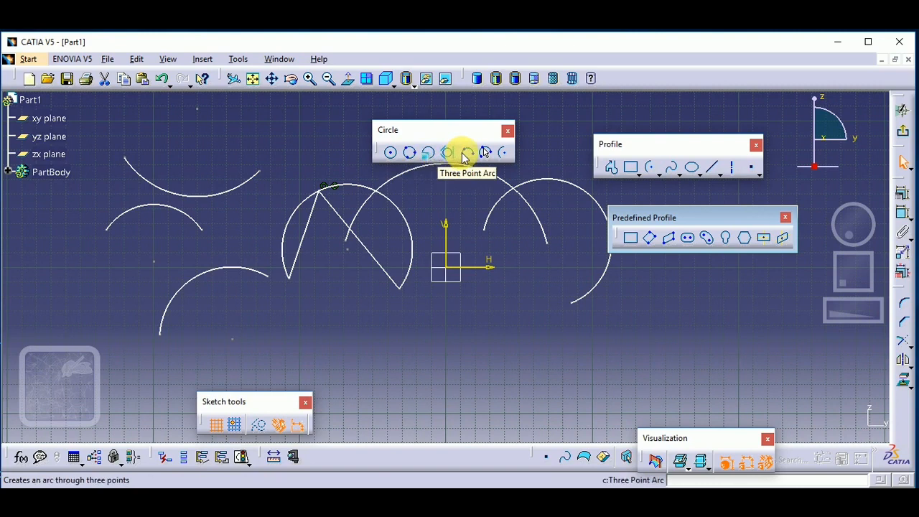
left_click(485, 153)
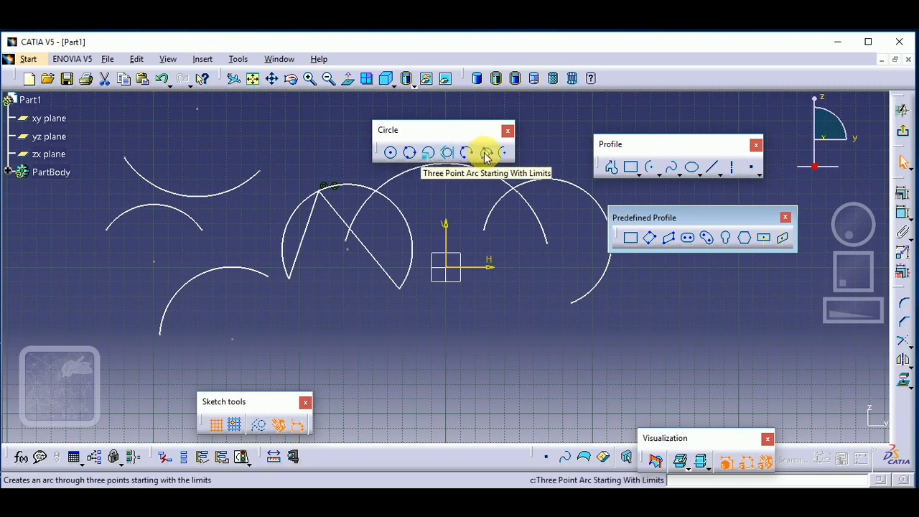
left_click(501, 155)
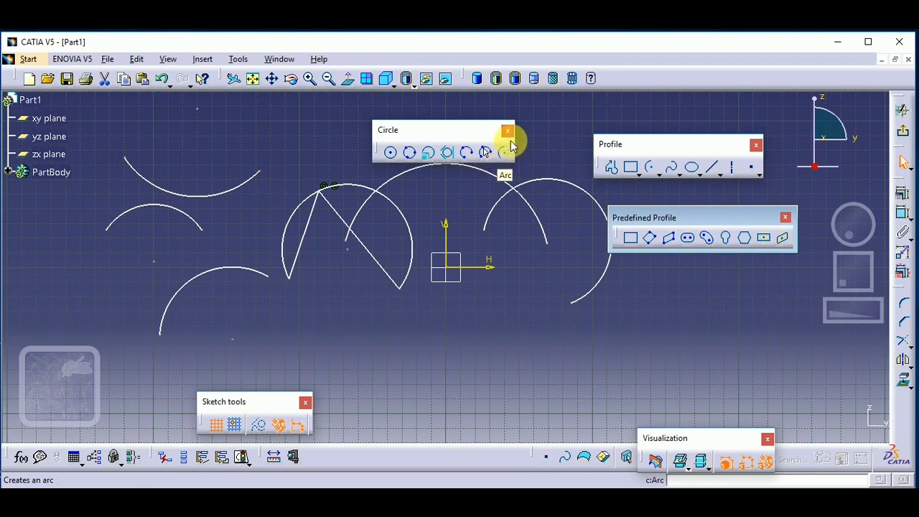
Put away the circle tools and delete all the lines and arcs from the sketch.
left_click(508, 131)
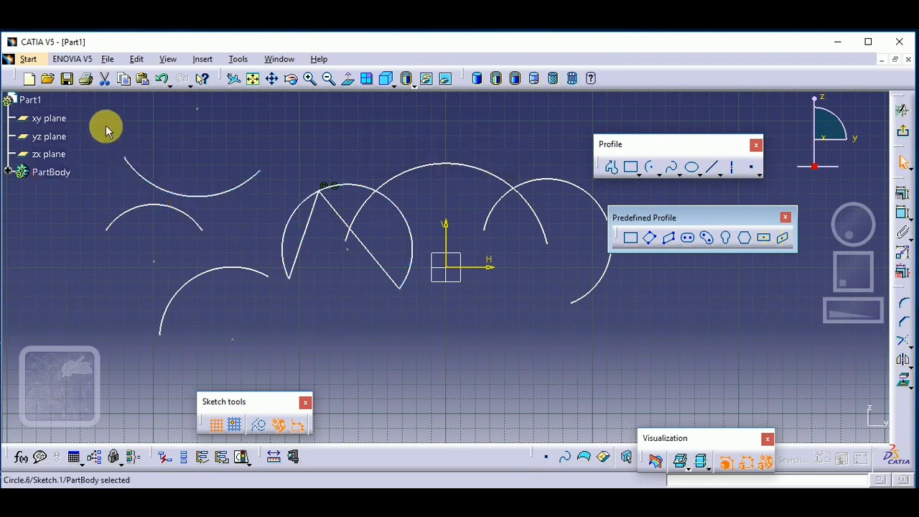
mouse_move(87, 111)
left_mouse_down()
mouse_move(164, 205)
mouse_move(390, 322)
mouse_move(623, 386)
left_mouse_up()
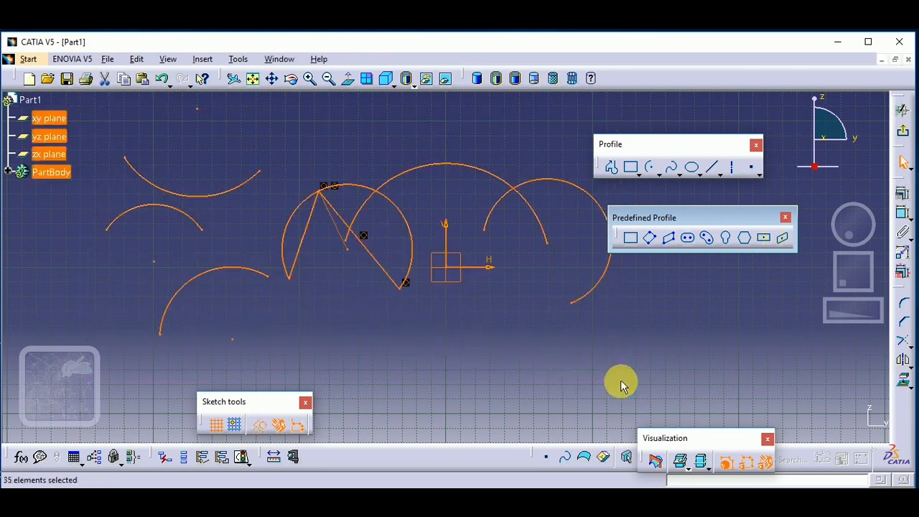
key("Delete")
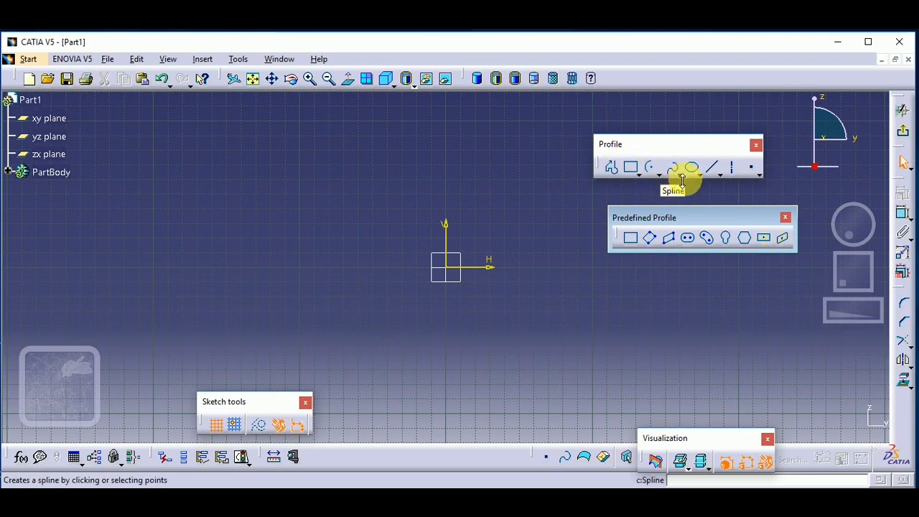
Start a Spline at about H -112, V 18 mm and run it in waves above the origin to about H 144, V -40 mm.
left_click_drag(682, 181, 402, 159)
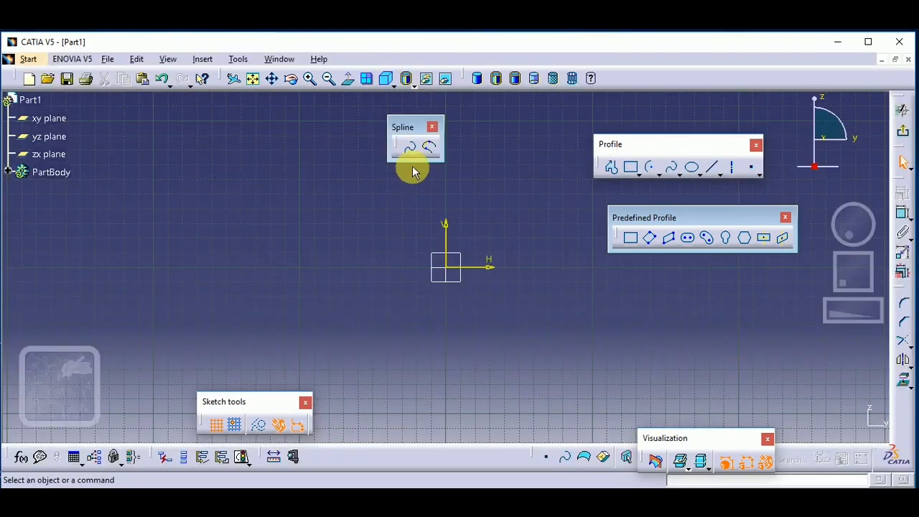
left_click(411, 155)
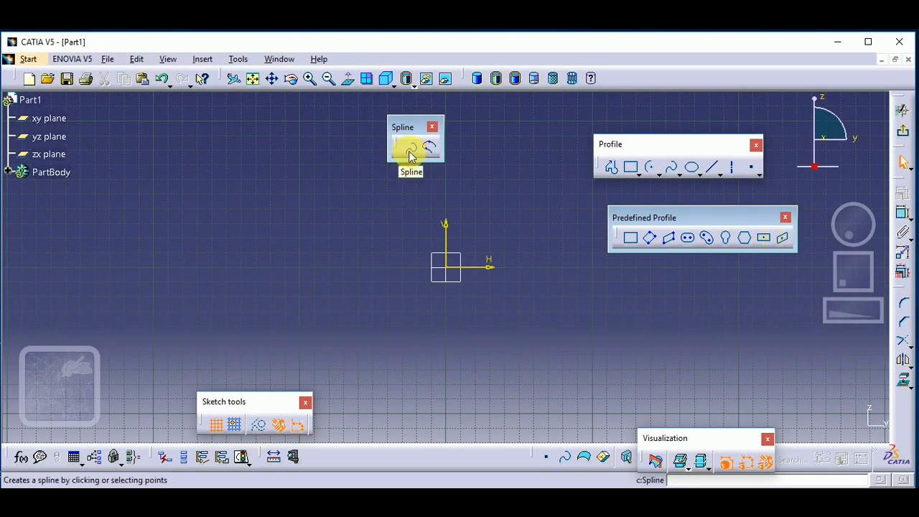
left_click(282, 241)
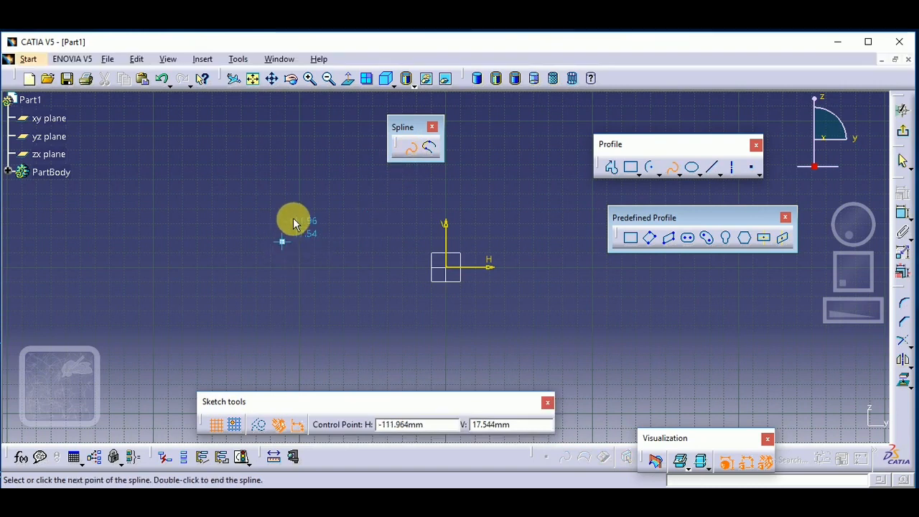
left_click(336, 192)
left_click(423, 222)
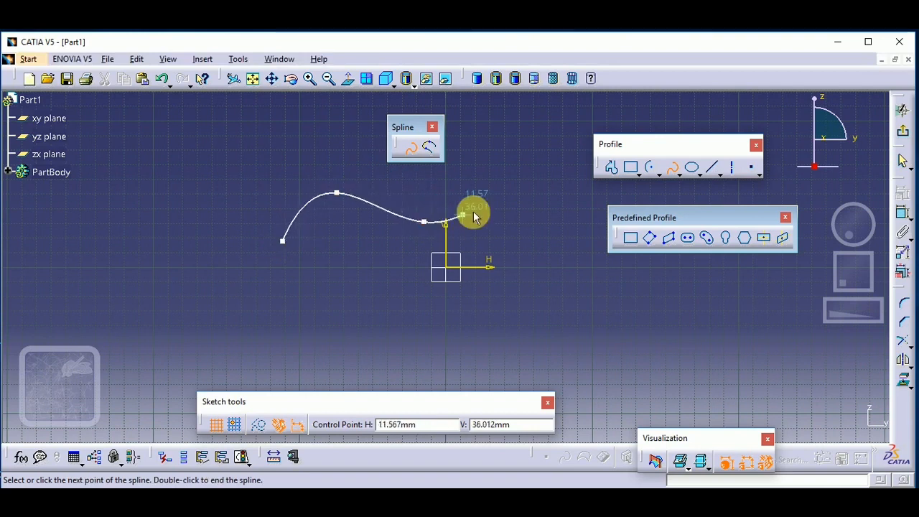
left_click(529, 200)
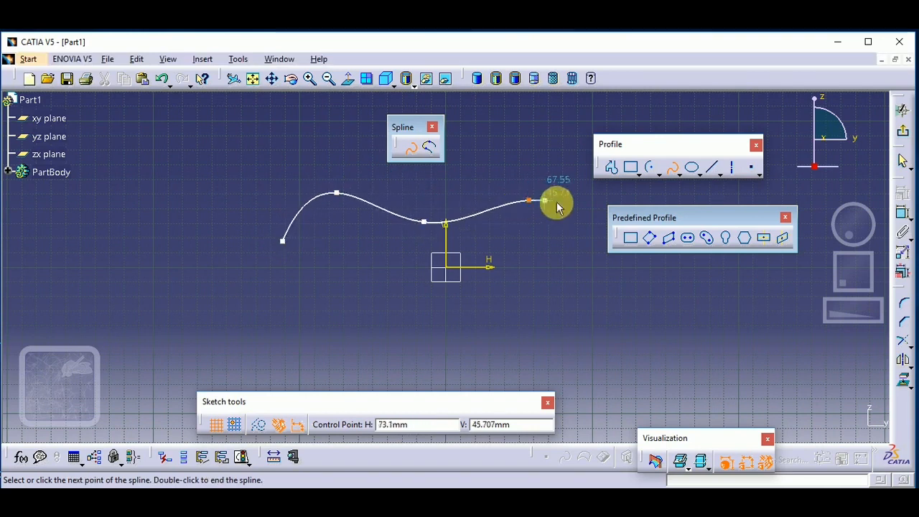
left_click(593, 221)
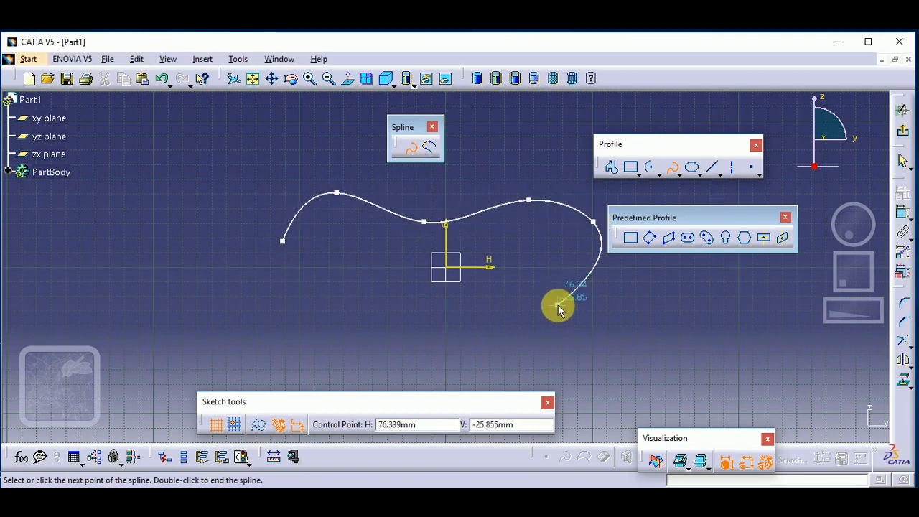
left_click(658, 326)
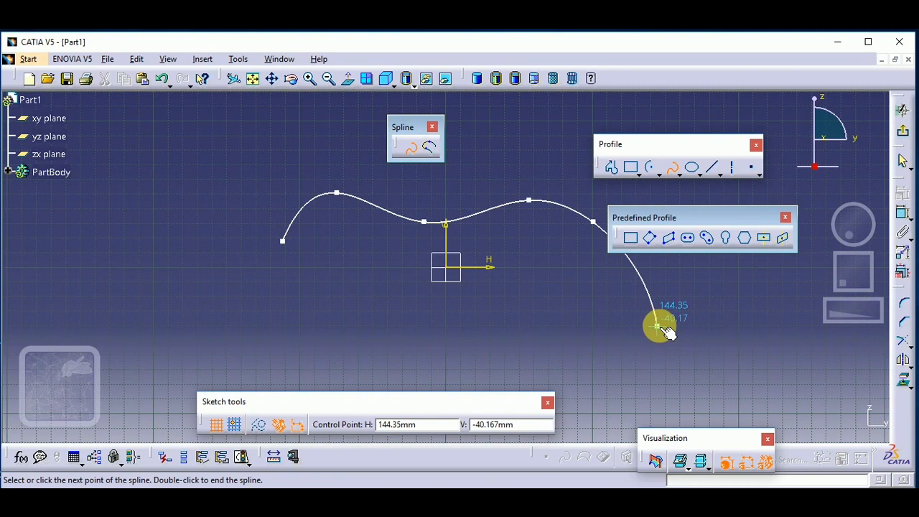
left_click(657, 326)
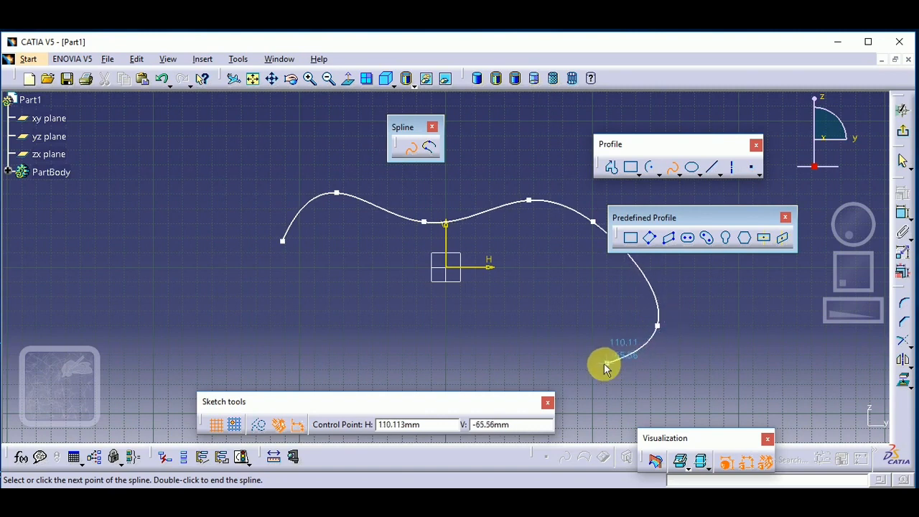
Continue the spline in waves back below the origin and around the negative H side, and finish it on its starting point.
left_click(602, 365)
left_click(456, 338)
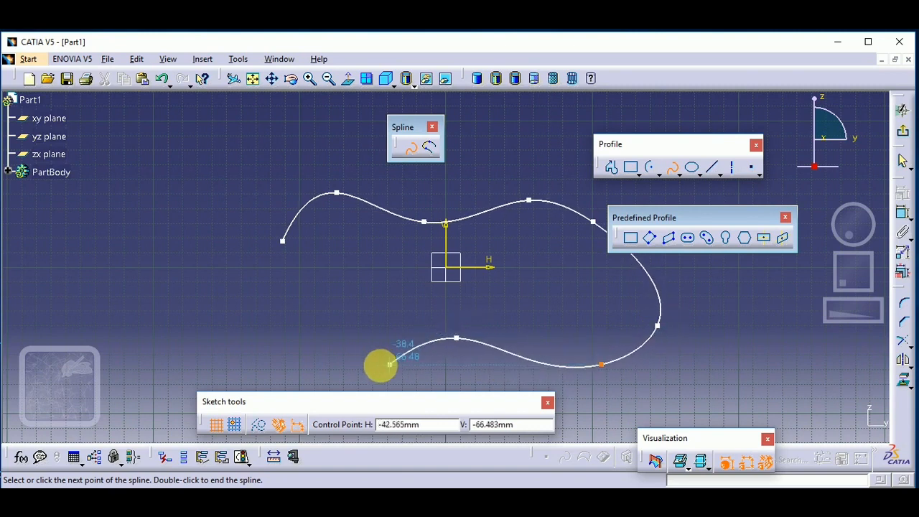
left_click(372, 364)
left_click(337, 320)
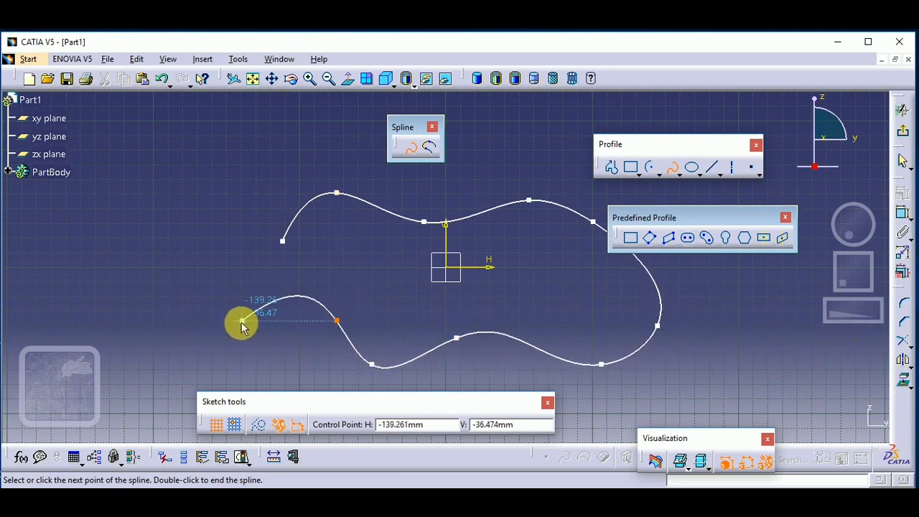
left_click(243, 320)
left_click(178, 273)
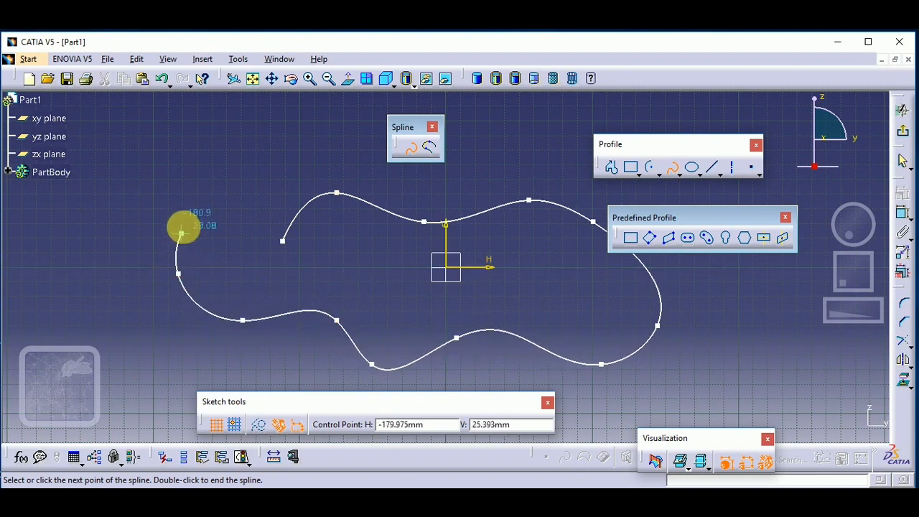
left_click(185, 216)
left_click(221, 250)
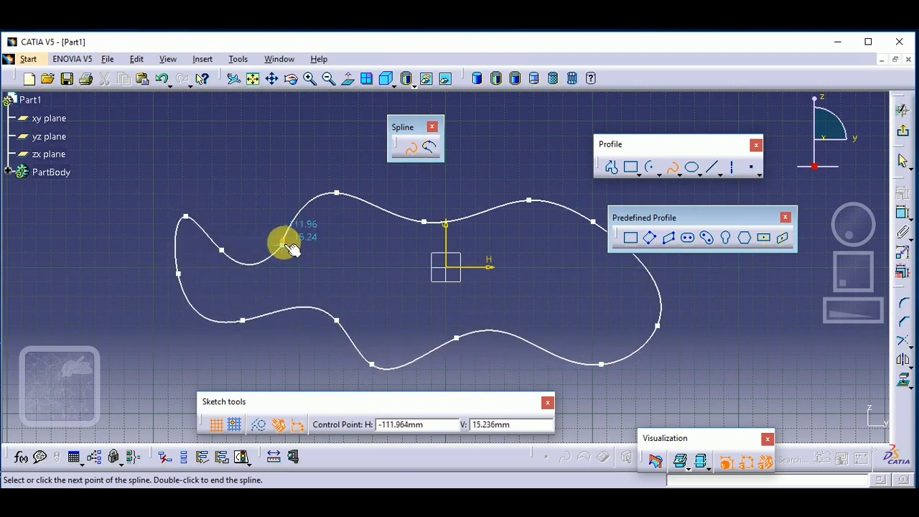
left_click(283, 240)
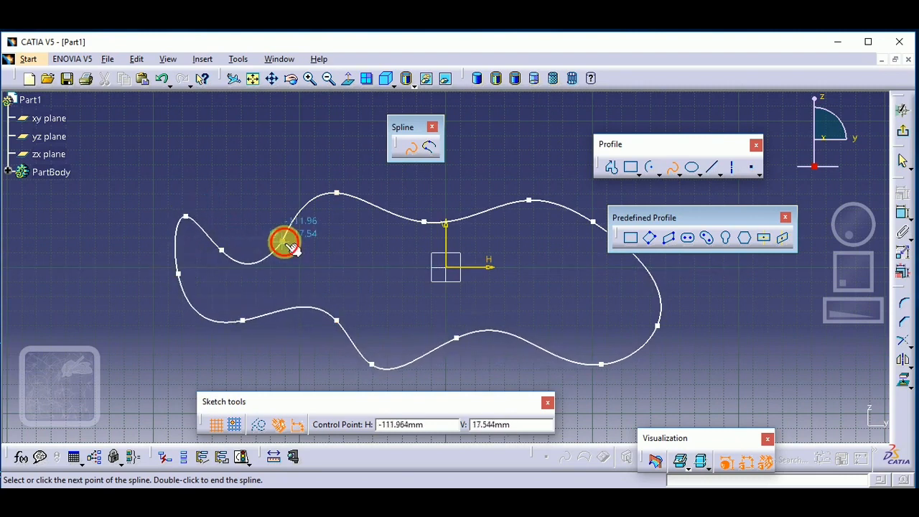
left_click(415, 150)
left_click(439, 312)
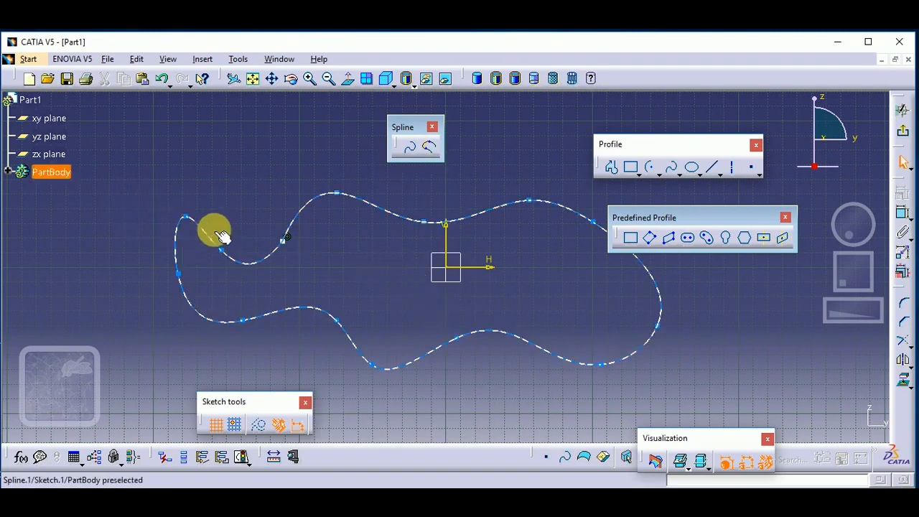
Move the spline's second control point slightly toward negative H and positive V, and shift the whole spline slightly in the same direction.
left_click(339, 200)
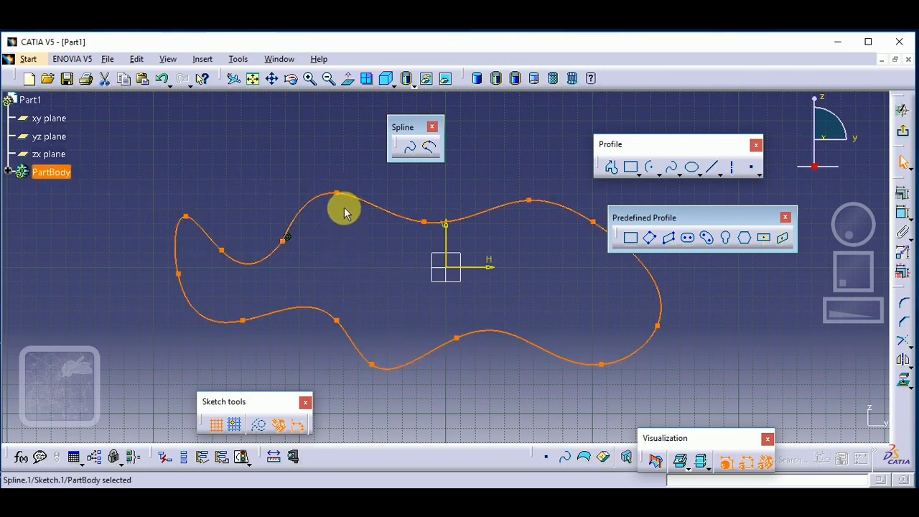
mouse_move(337, 195)
left_mouse_down()
mouse_move(337, 179)
mouse_move(324, 181)
mouse_move(334, 191)
mouse_move(335, 165)
mouse_move(346, 202)
mouse_move(314, 187)
mouse_move(328, 191)
left_mouse_up()
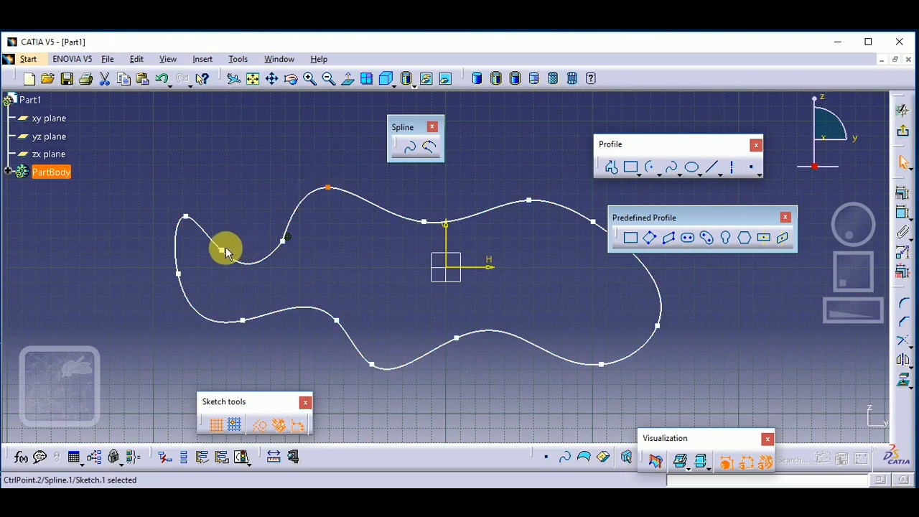
mouse_move(224, 251)
left_mouse_down()
mouse_move(231, 236)
mouse_move(203, 236)
mouse_move(216, 251)
left_mouse_up()
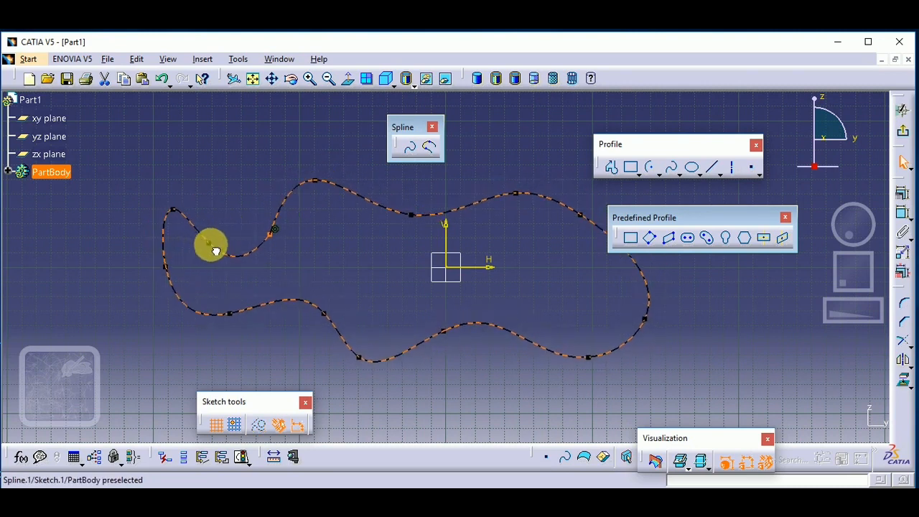
Move the spline's control point in the upper dip on the far negative H side toward positive V, and the lower crest's point toward negative H.
left_click(227, 257)
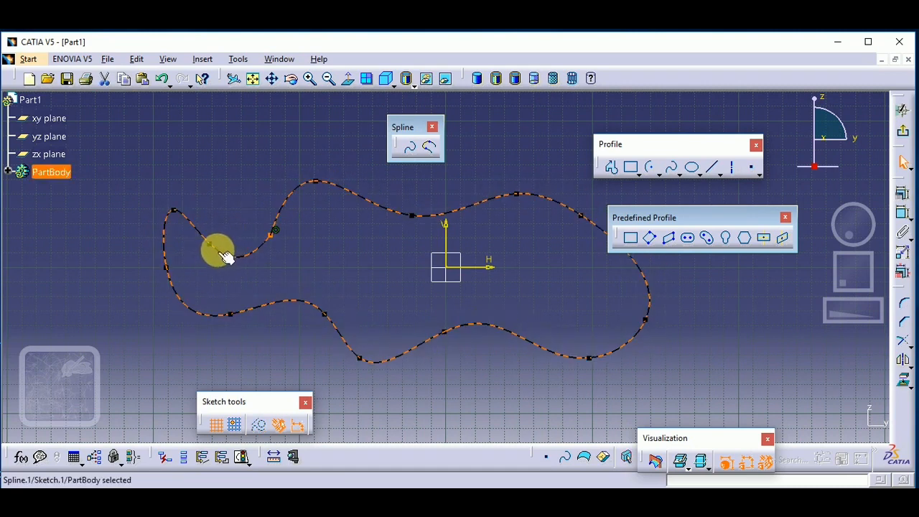
left_click_drag(211, 242, 225, 230)
left_click(332, 328)
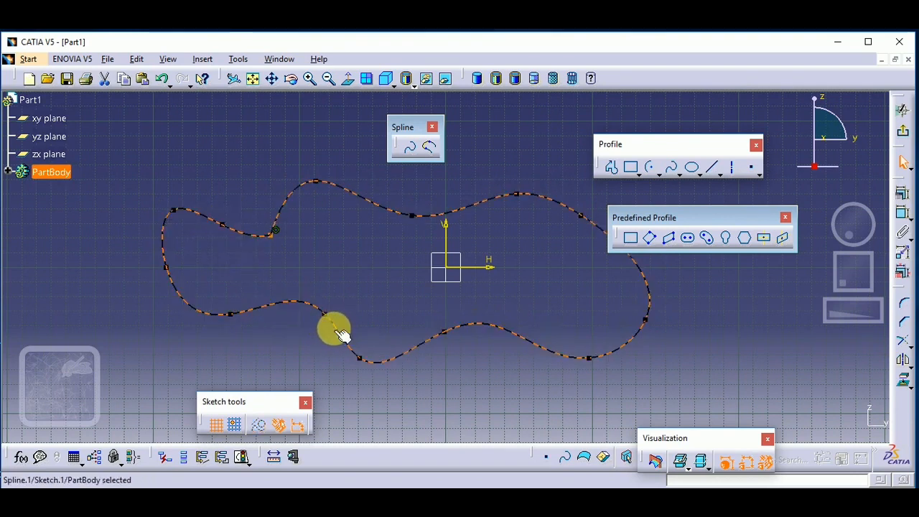
left_click_drag(325, 315, 307, 322)
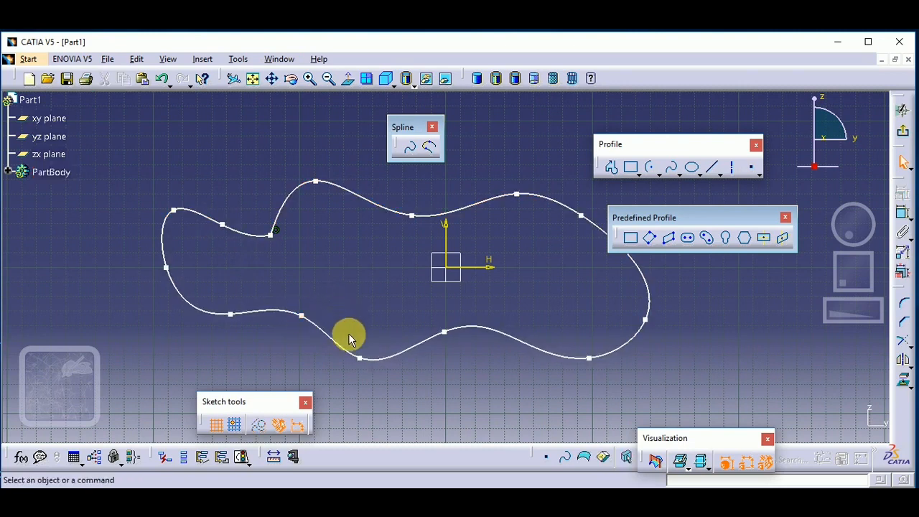
Nudge the control point in the lower negative-H trough inward, and move the one directly below the origin toward positive H onto the crest.
left_click_drag(363, 361, 374, 353)
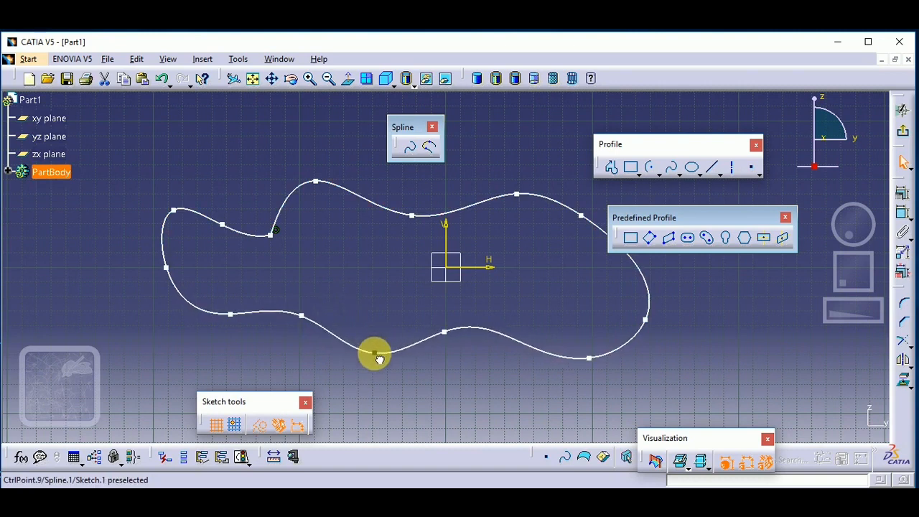
left_click(445, 330)
left_click(445, 331)
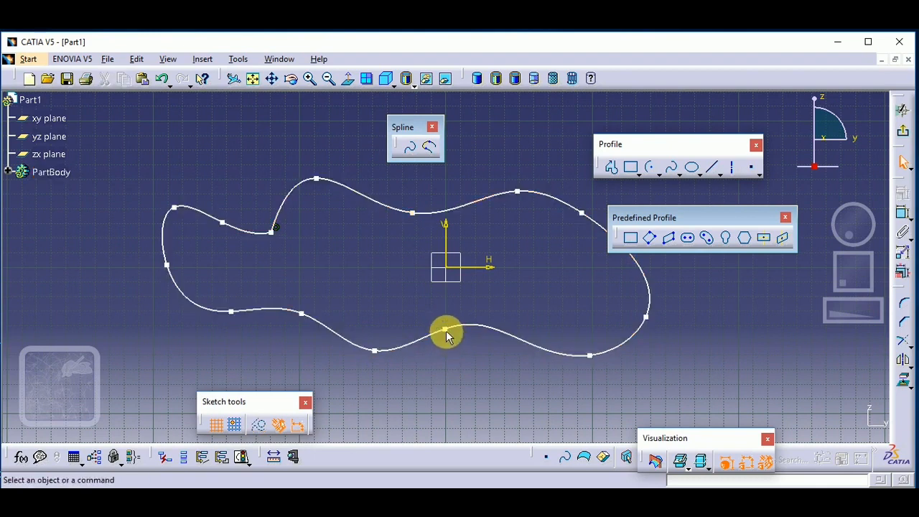
left_click_drag(445, 329, 485, 332)
left_click(485, 332)
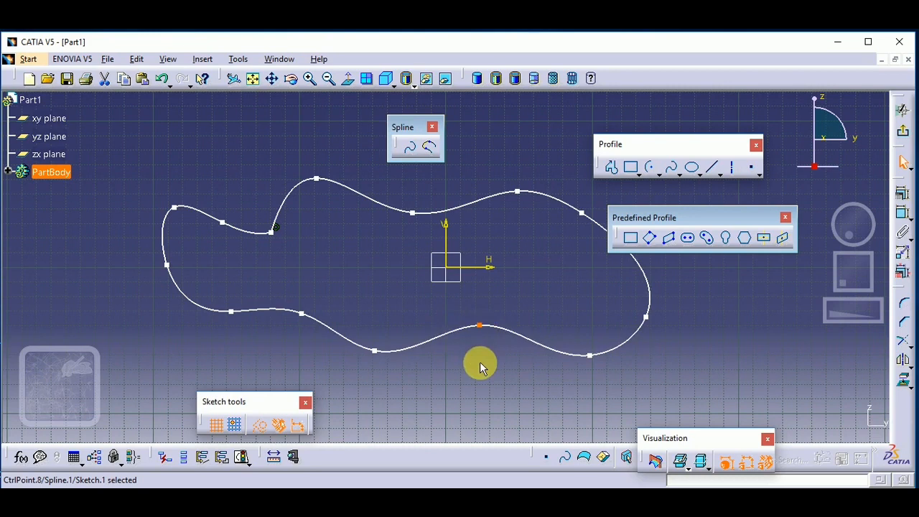
Delete the whole closed spline from the sketch.
left_click(479, 361)
mouse_move(132, 172)
left_mouse_down()
mouse_move(402, 332)
mouse_move(670, 381)
left_mouse_up()
key("Delete")
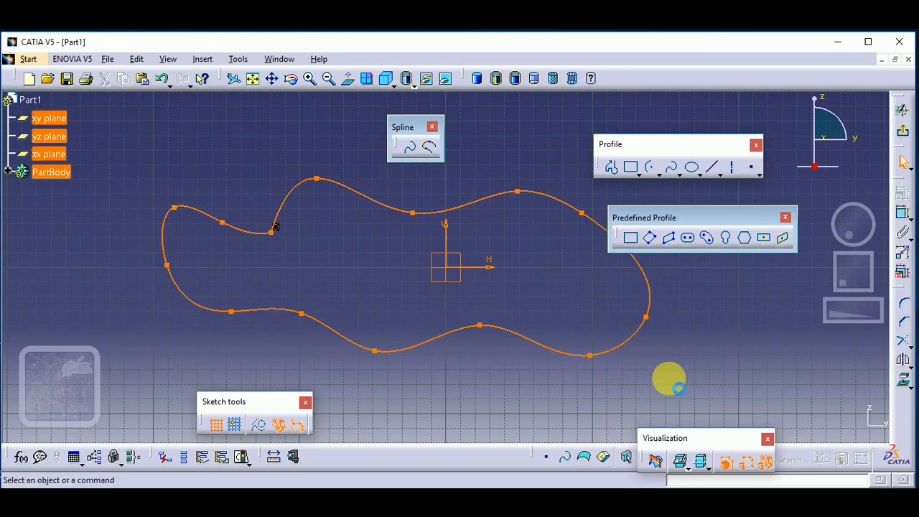
Draw an open five-point wavy spline above the origin from the negative H side, dipping to about V 47 mm, to about H 90, V 30 mm.
left_click(413, 156)
left_click(289, 212)
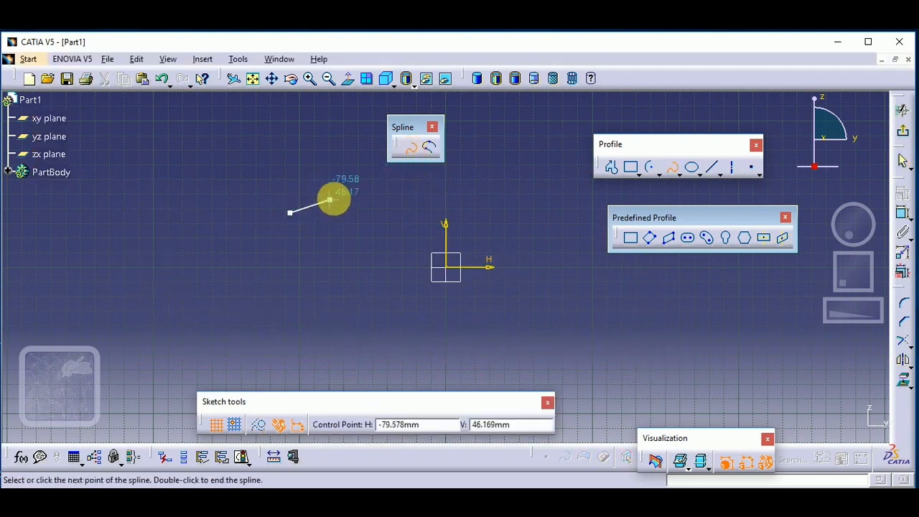
left_click(359, 180)
left_click(447, 197)
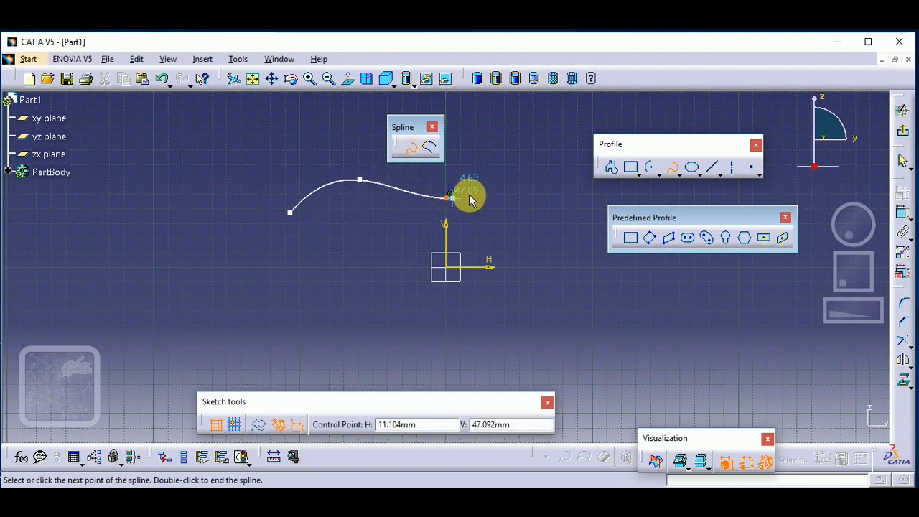
left_click(519, 190)
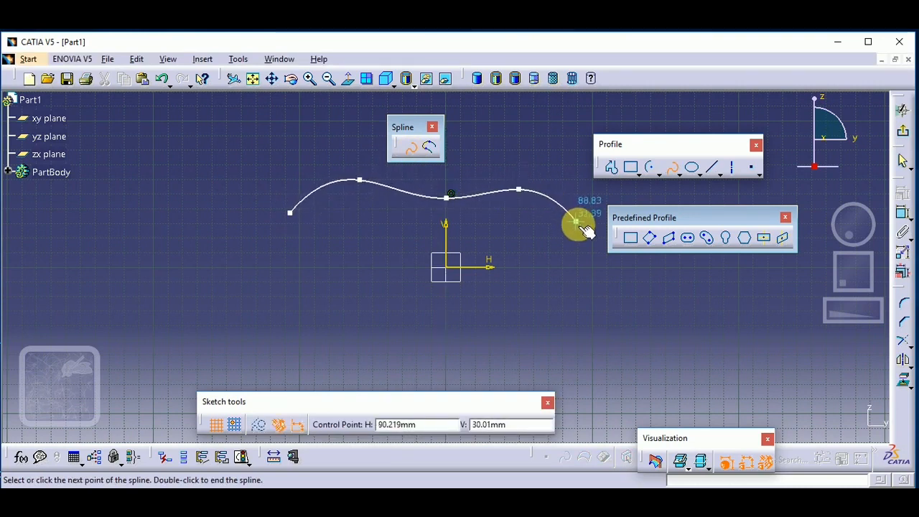
left_click(578, 224)
Draw a second open five-point spline in waves below the origin, running from the negative H side to the positive H side.
left_click(411, 147)
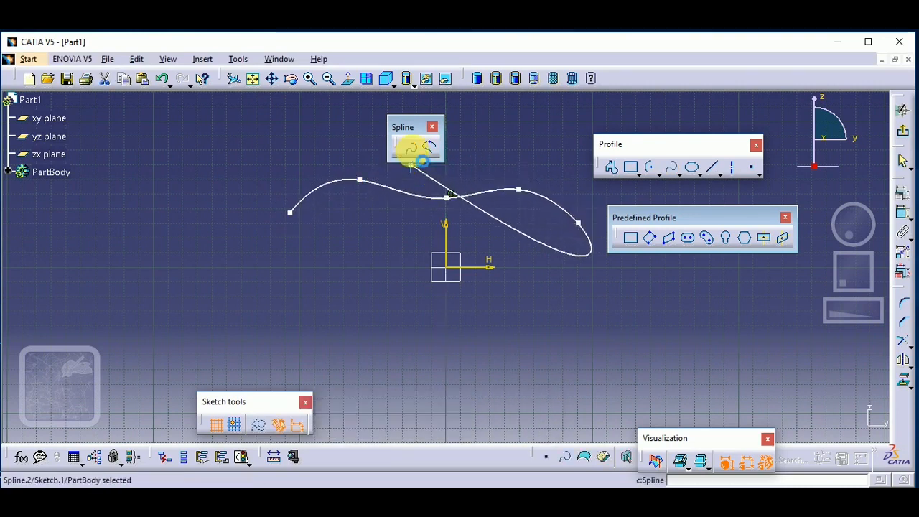
left_click(296, 309)
left_click(310, 354)
left_click(399, 326)
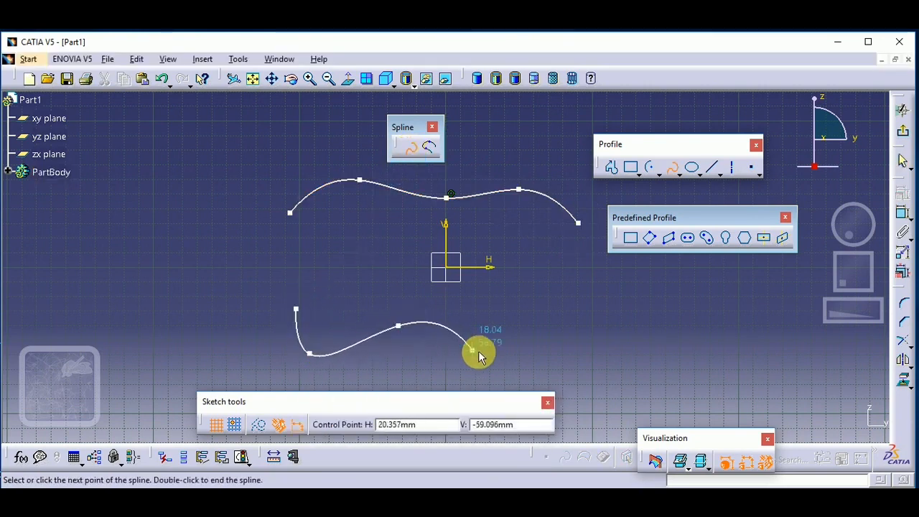
left_click(486, 353)
left_click(559, 316)
left_click(579, 224)
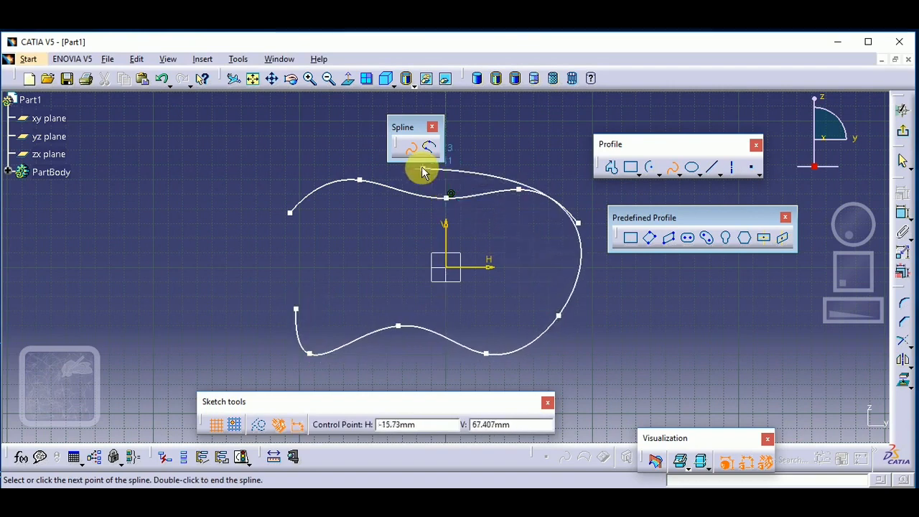
left_click(414, 158)
left_click(395, 232)
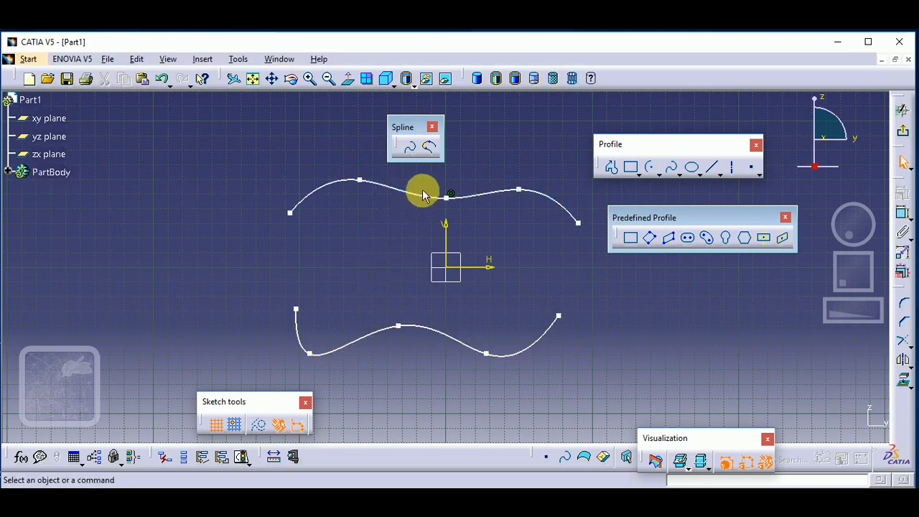
Connect the negative-H ends of the two splines with a spline connection, using continuity in curvature and tension 1.
left_click(432, 149)
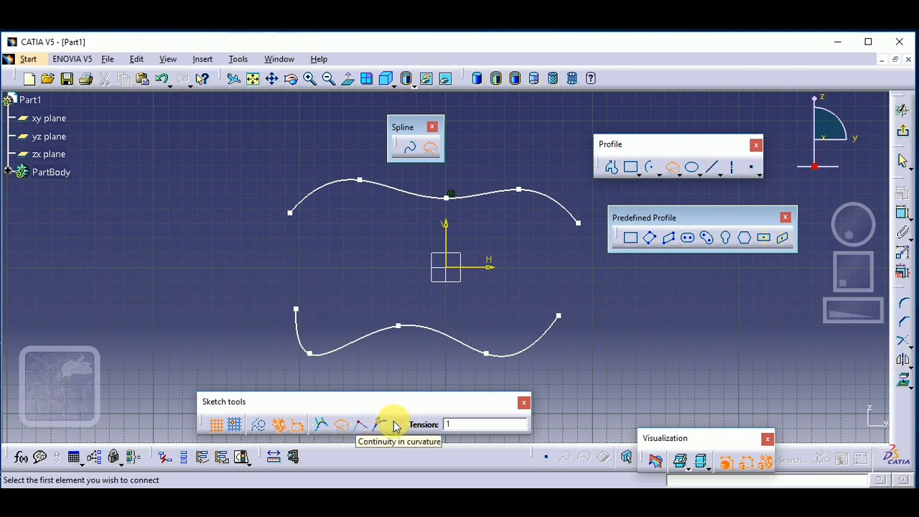
left_click(342, 430)
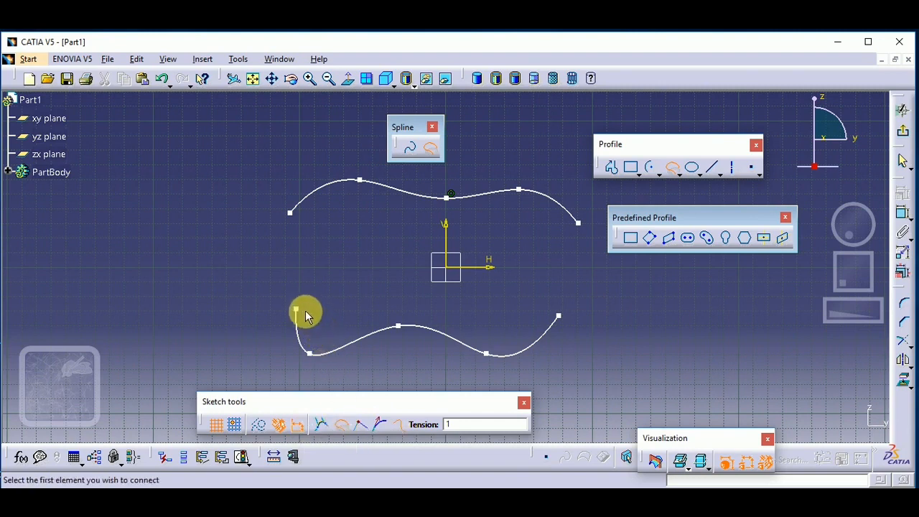
left_click(296, 309)
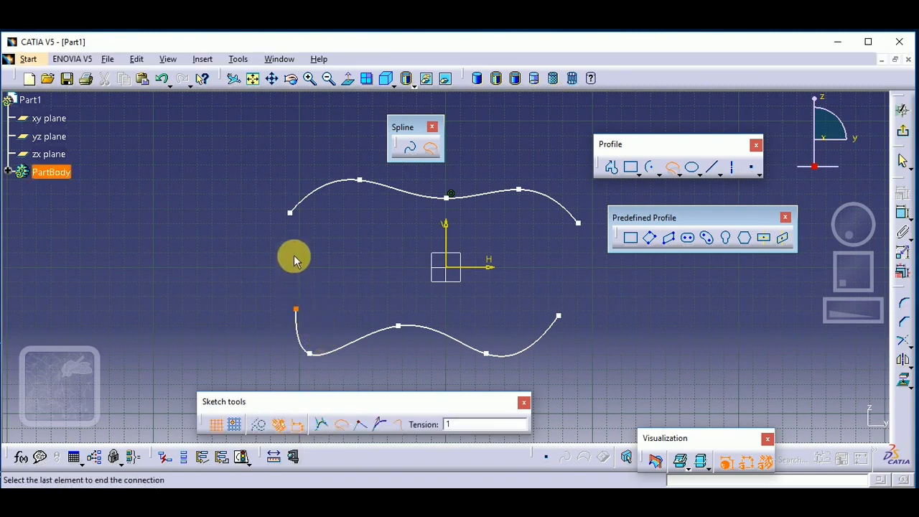
left_click(291, 215)
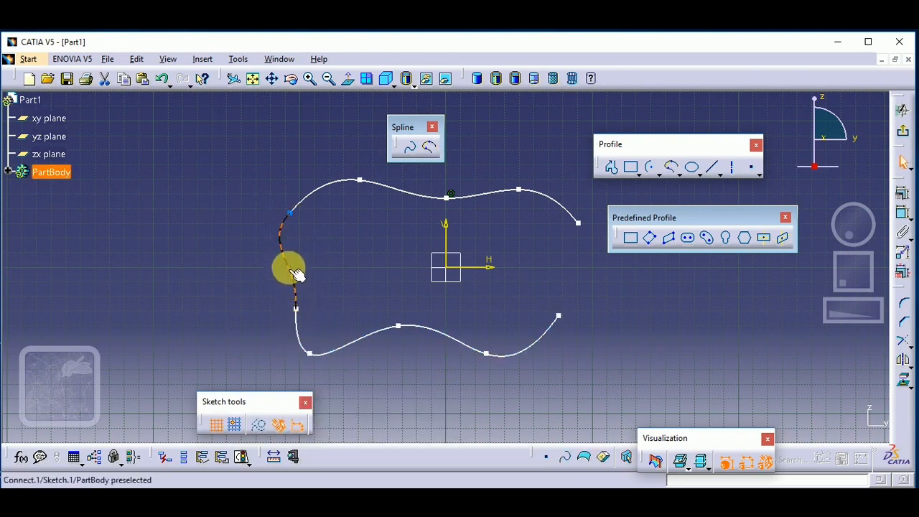
left_click(311, 223)
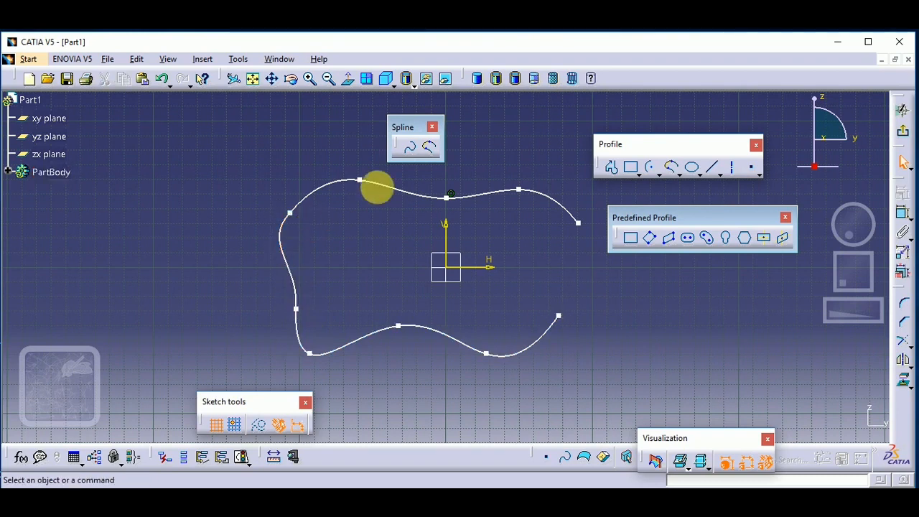
Connect the positive-H ends of the two splines with the same curvature-continuous spline connection to close the profile.
left_click(431, 149)
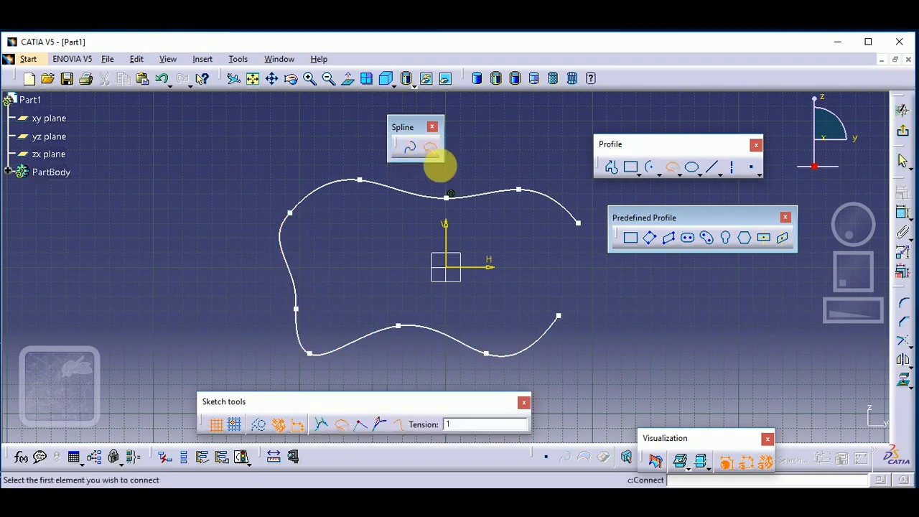
left_click(578, 222)
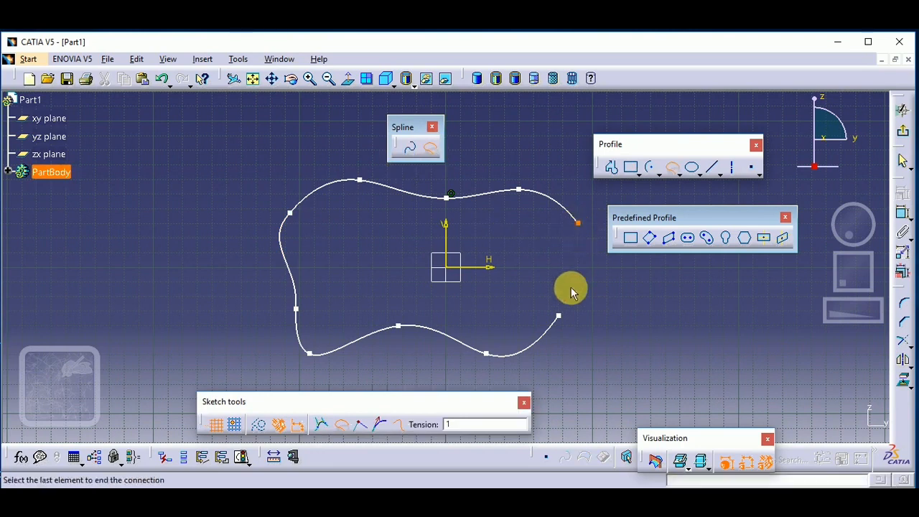
left_click(559, 316)
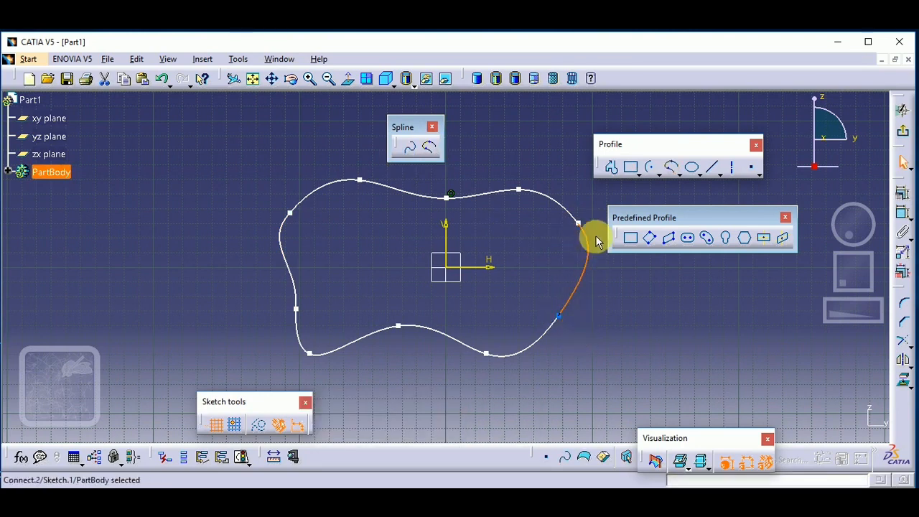
left_click(542, 266)
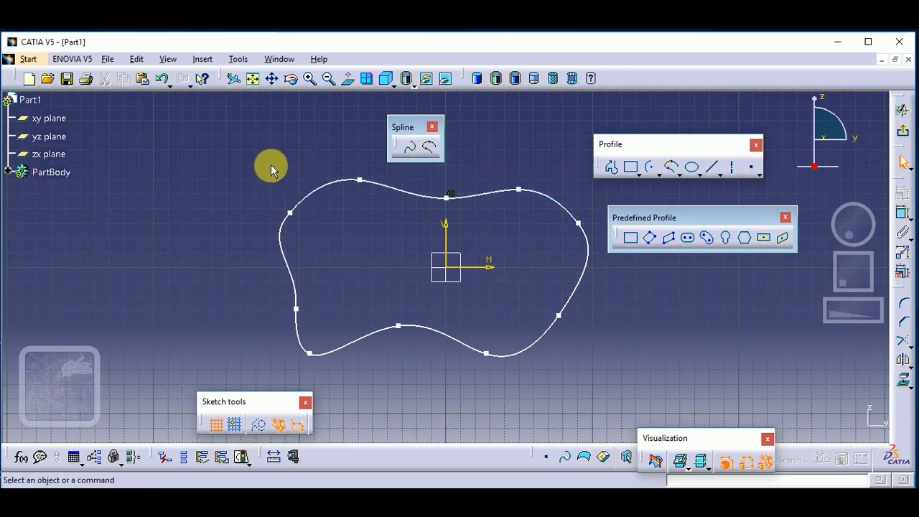
Delete the splines and their connecting curves from the sketch and put away the spline tools.
left_click_drag(256, 149, 599, 366)
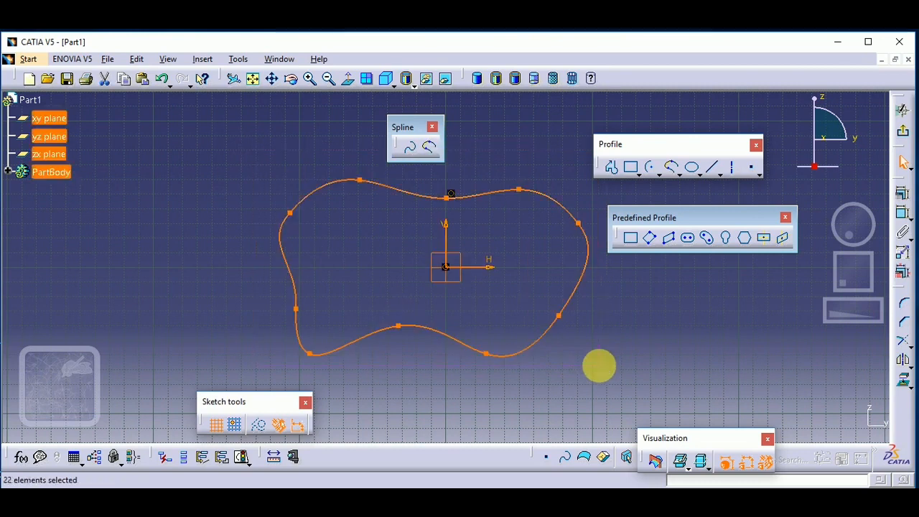
key("Delete")
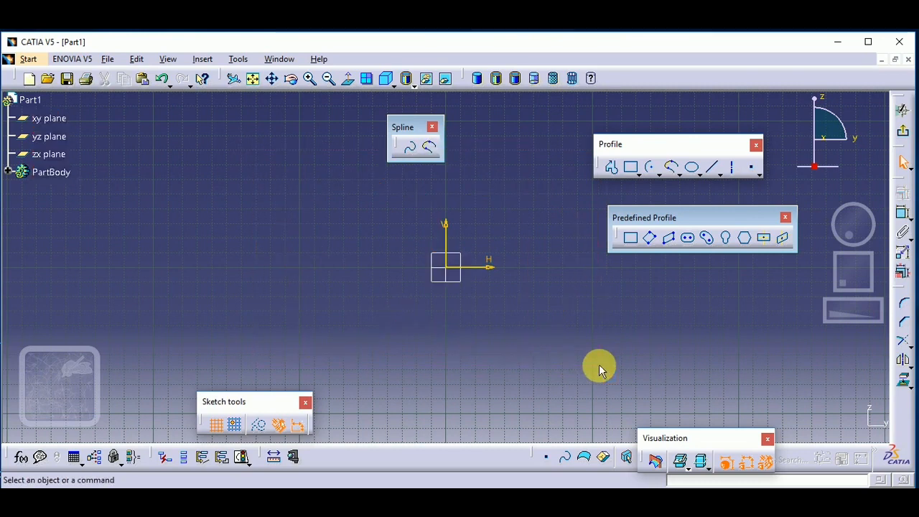
left_click(432, 127)
Detach the Conic tools as a floating set and place them clear of the sketch origin, on the negative H side.
left_click(700, 175)
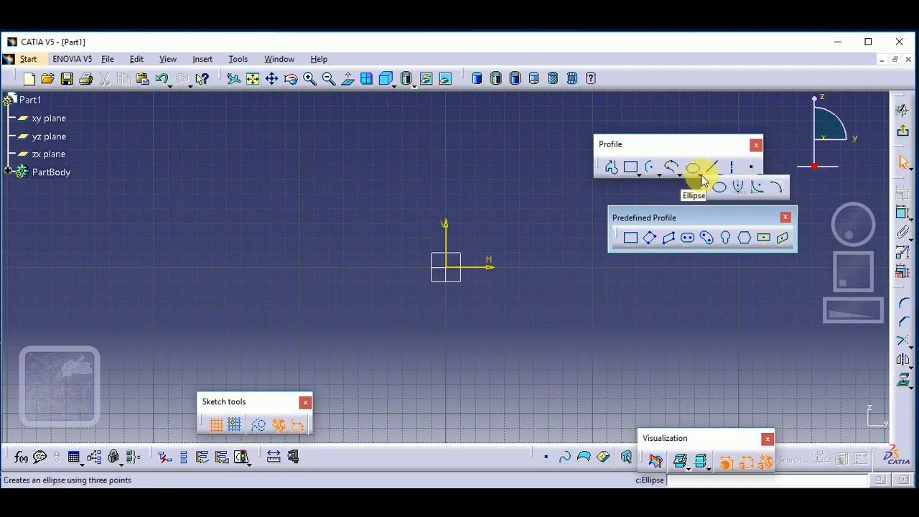
left_click_drag(707, 185, 431, 167)
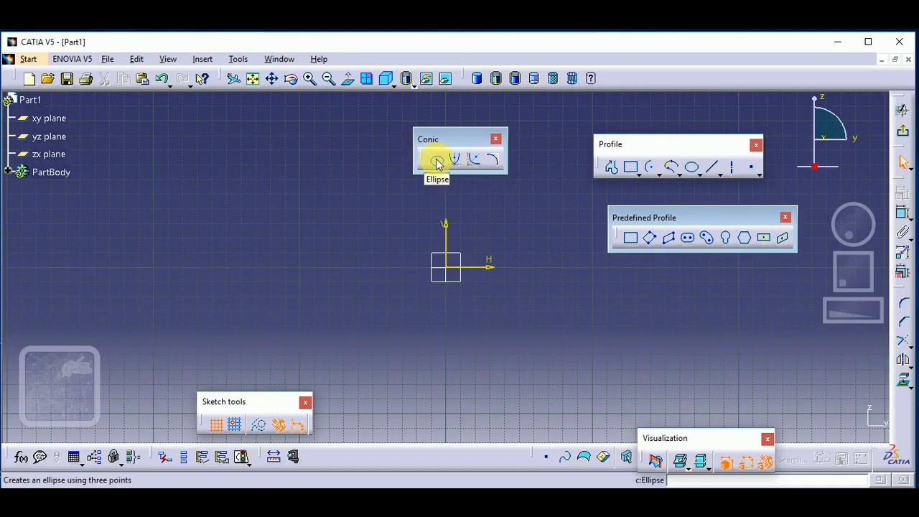
left_click_drag(435, 144, 231, 148)
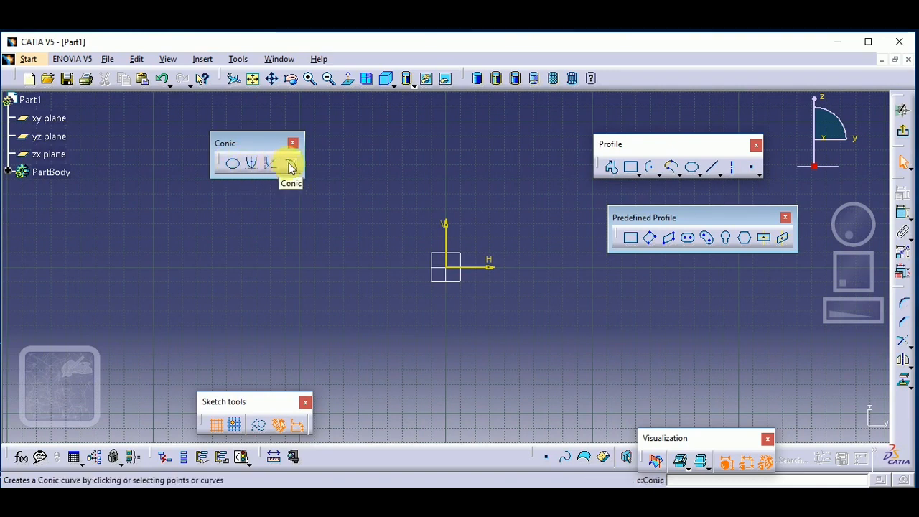
Draw an ellipse centred on the origin with a major radius of about 70 mm along the H axis and its minor endpoint on the V axis.
left_click(235, 166)
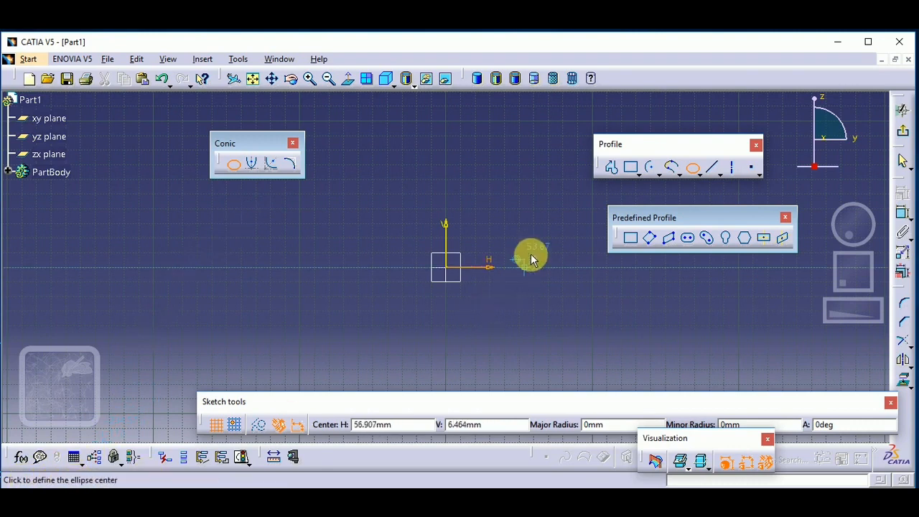
left_click(458, 274)
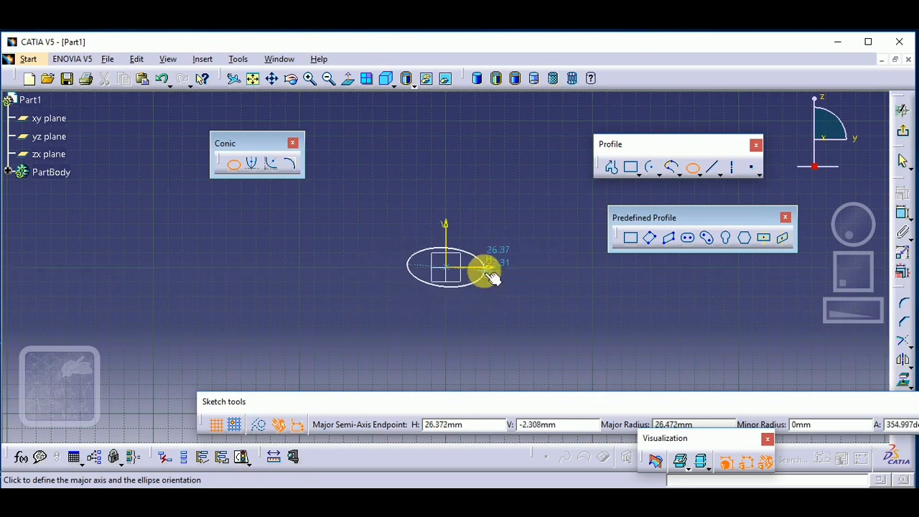
left_click(551, 269)
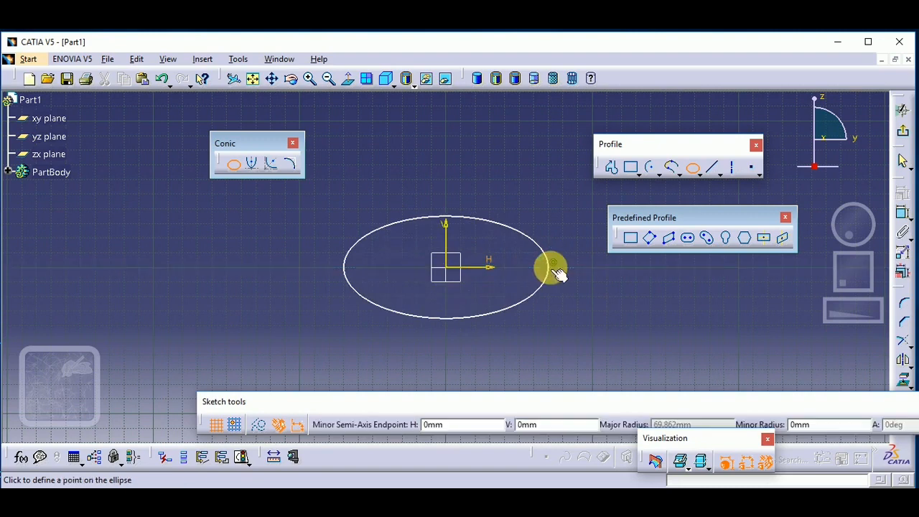
left_click(449, 224)
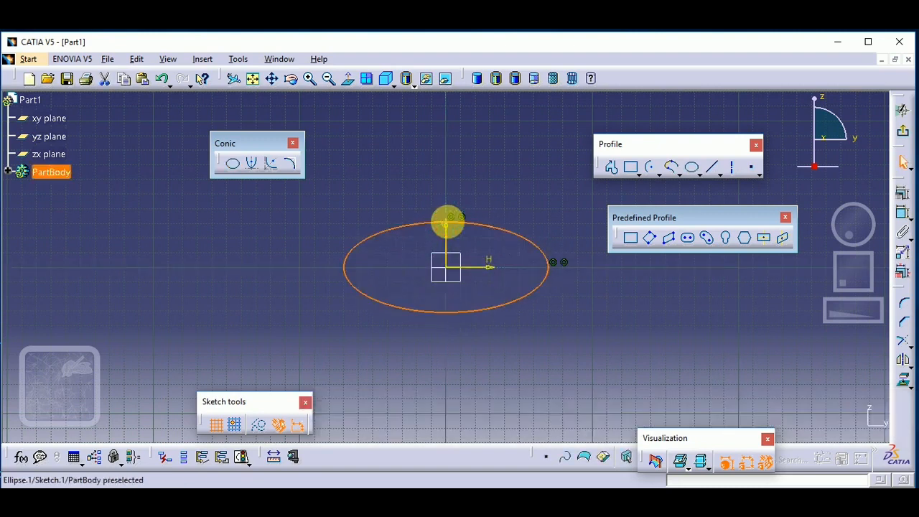
left_click(239, 280)
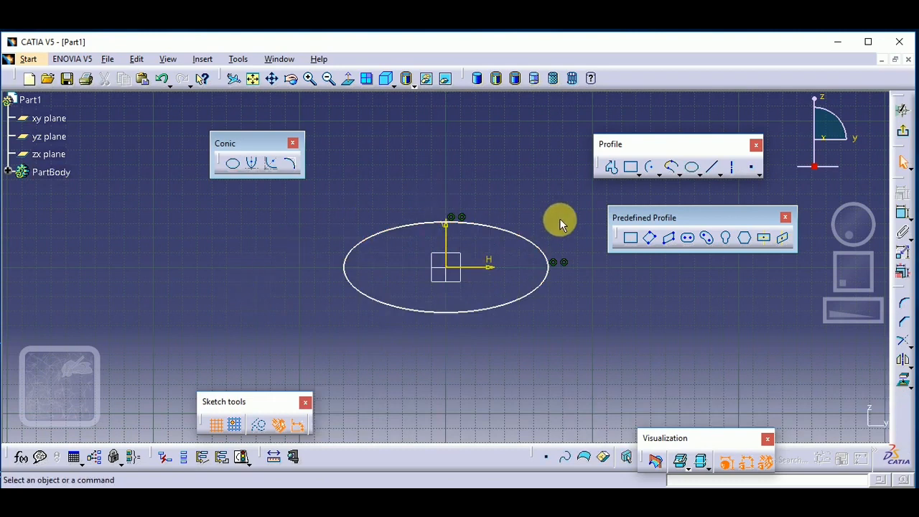
Draw a second ellipse centred on the negative H axis at about H -182 mm, with semi-axes of about 25 mm vertically and 82 mm horizontally.
left_click(233, 166)
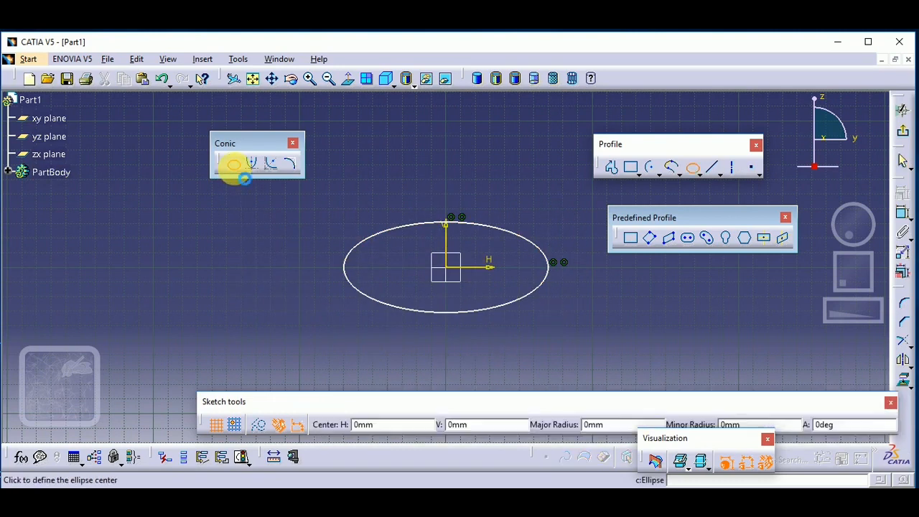
left_click(180, 269)
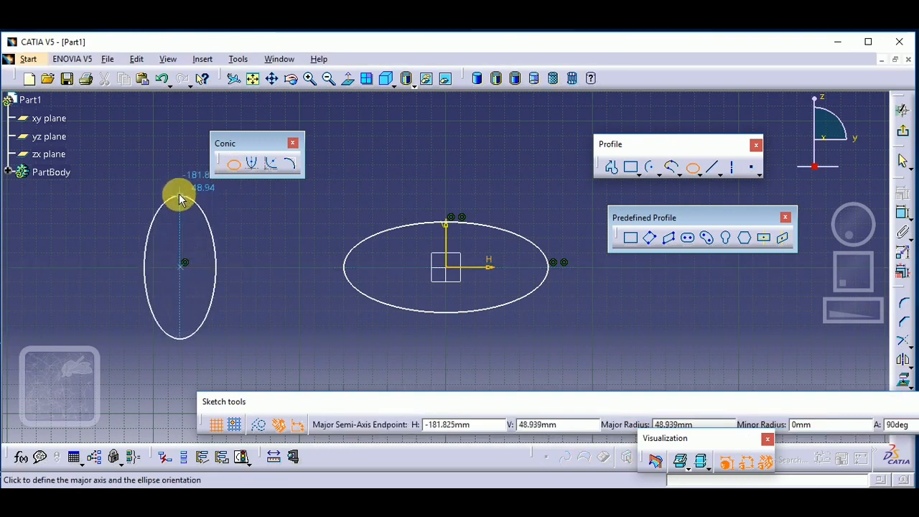
left_click(183, 237)
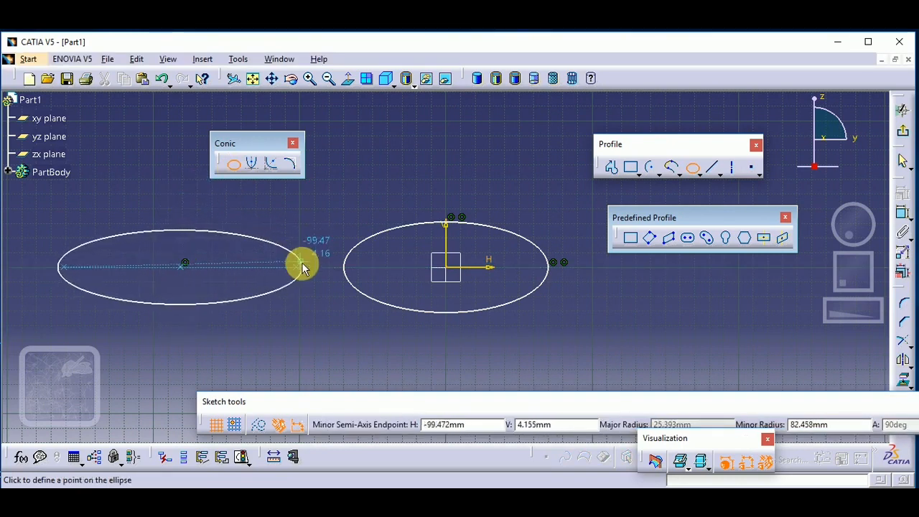
left_click(303, 263)
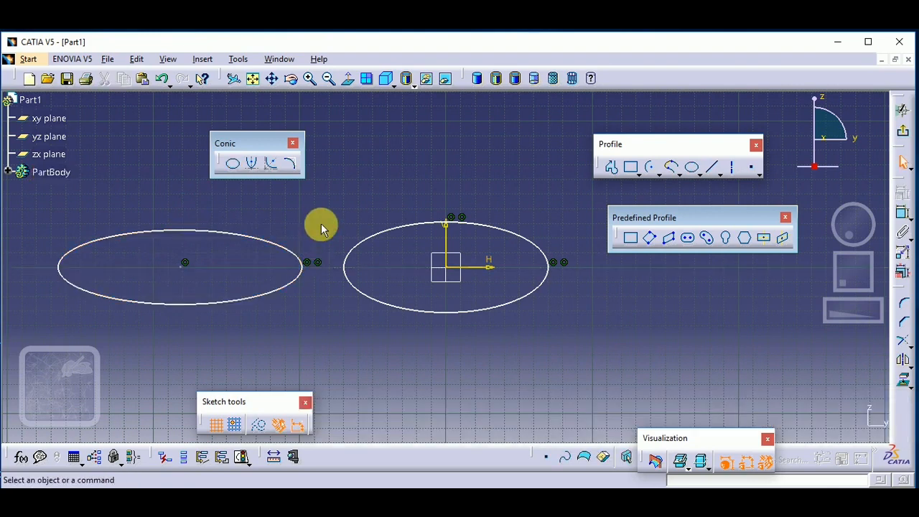
Delete both ellipses and their remaining geometry from the sketch.
left_click_drag(99, 183, 567, 349)
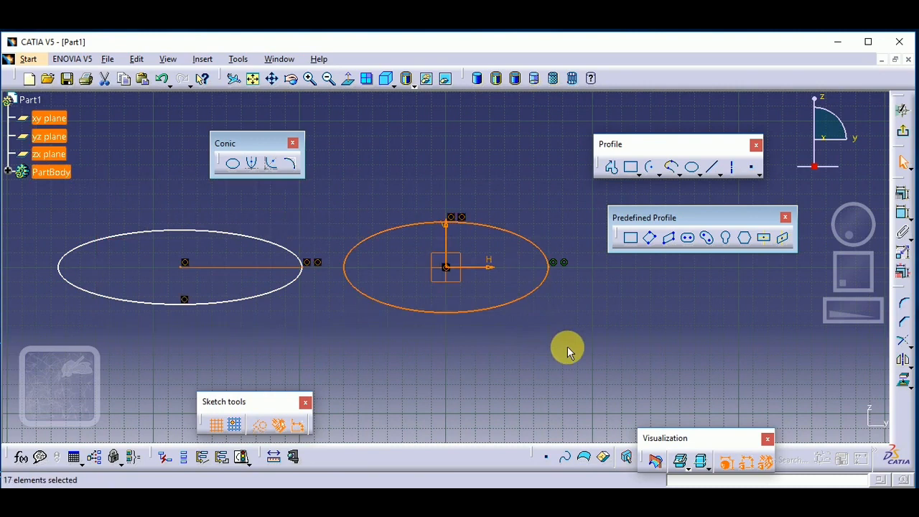
key("Delete")
left_click(300, 286)
key("Delete")
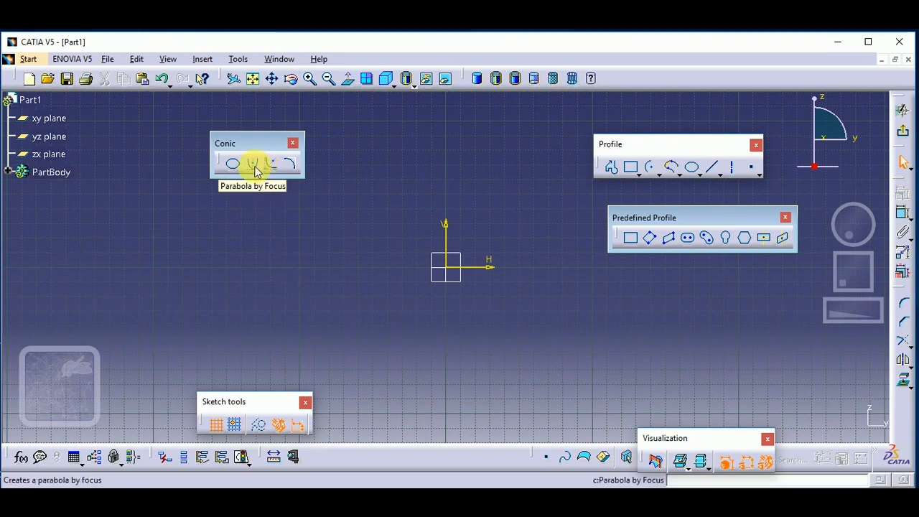
Draw a parabola by focus with its focus on the positive H axis, apex at the origin and endpoints roughly symmetric about H.
left_click(255, 165)
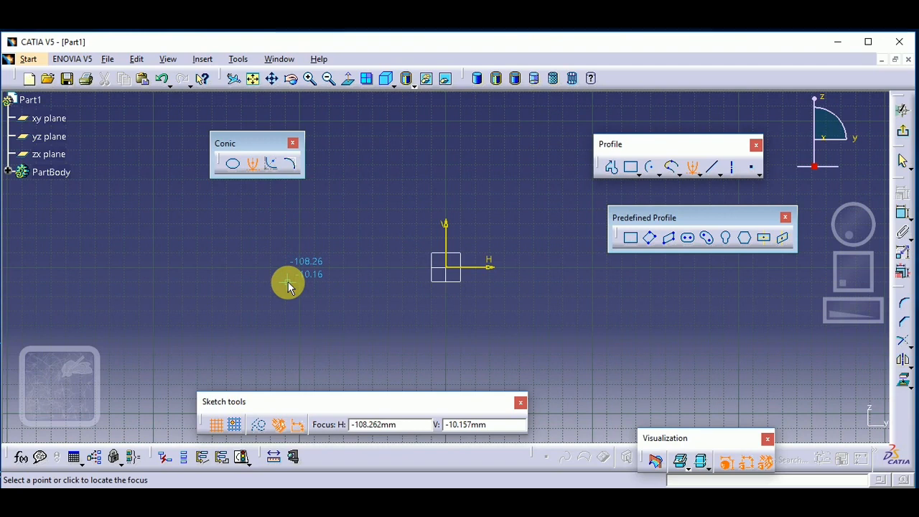
left_click(514, 267)
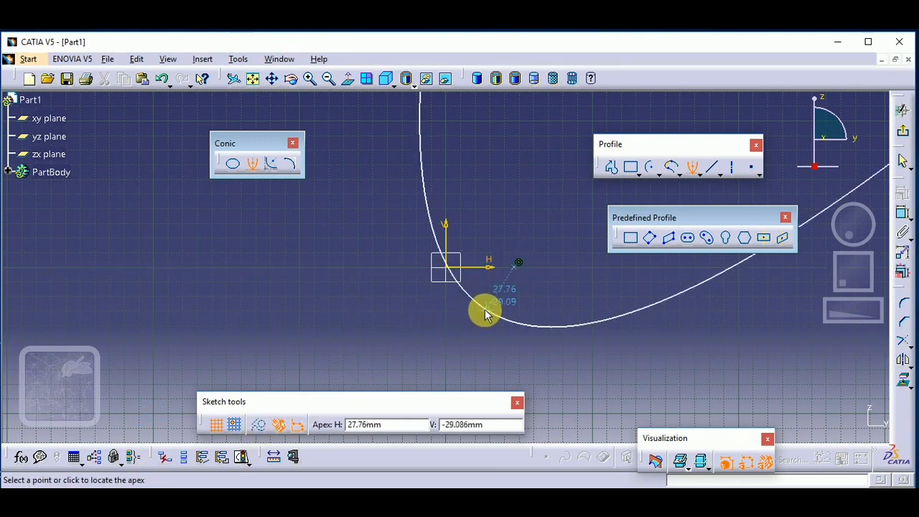
left_click(453, 270)
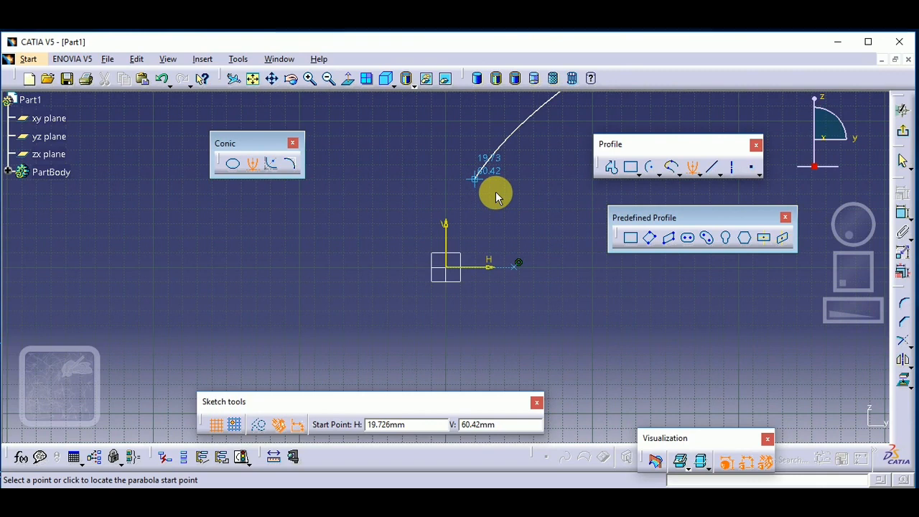
left_click(500, 154)
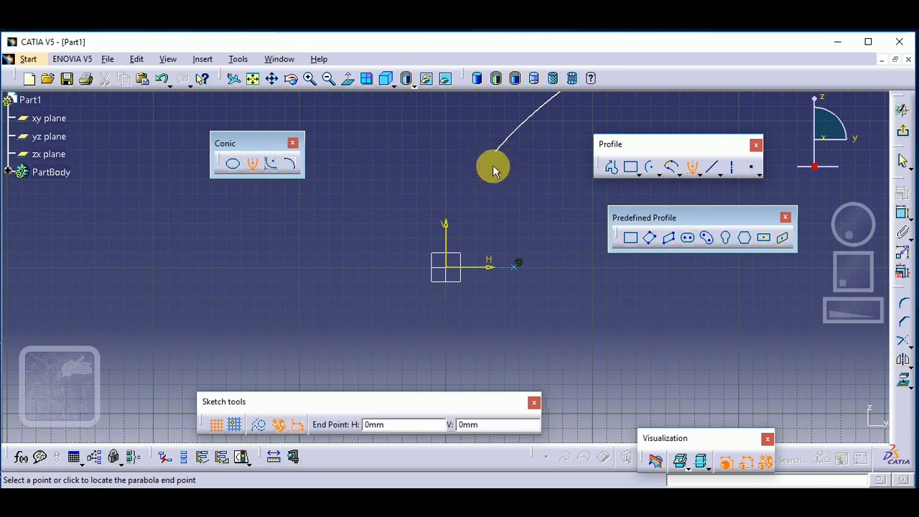
left_click(497, 381)
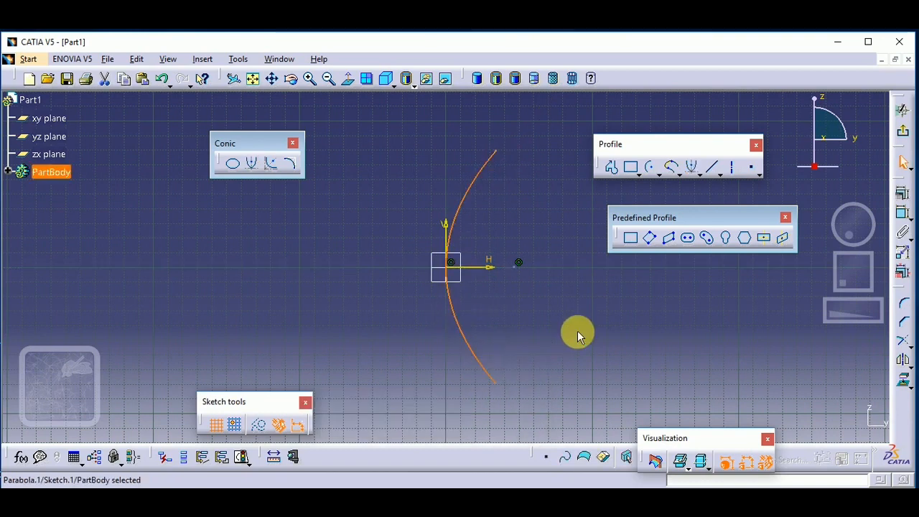
left_click(577, 332)
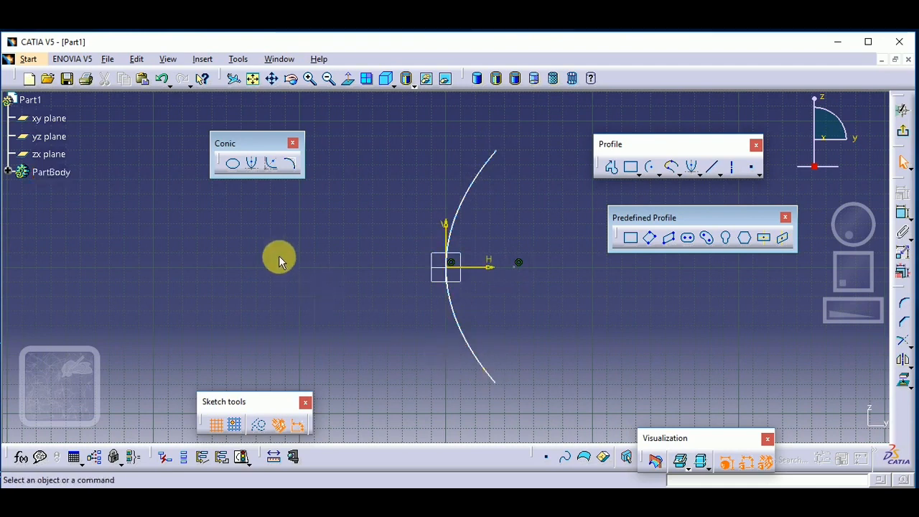
Draw a second parabola opening toward negative H, with its focus on the H axis and its apex at about H -63 mm.
left_click(252, 167)
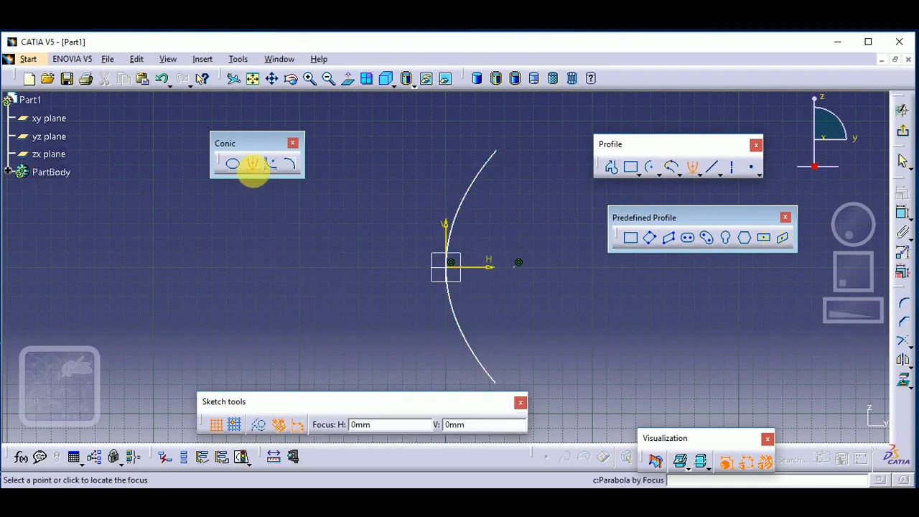
left_click(274, 268)
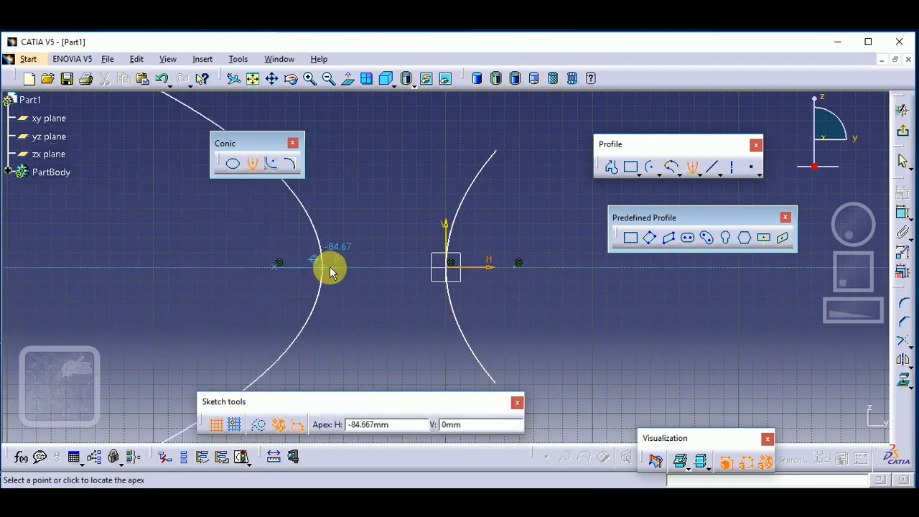
left_click(352, 267)
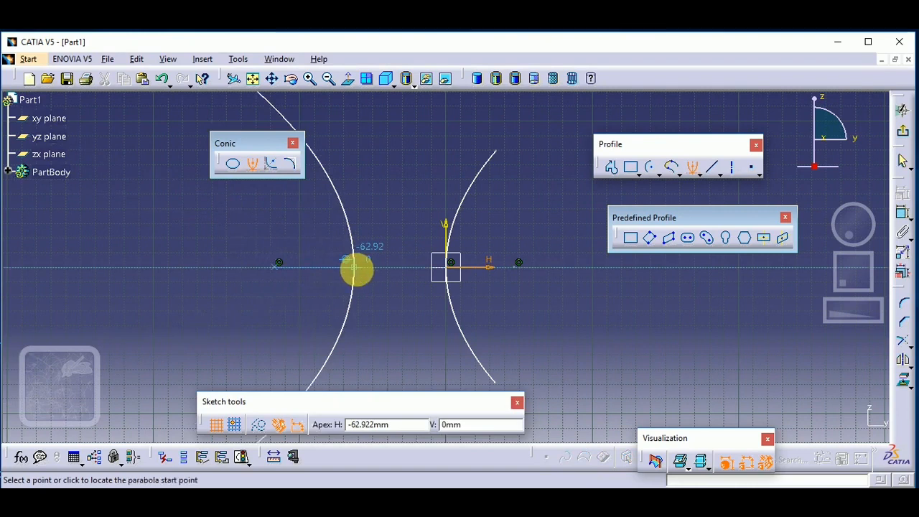
left_click(319, 161)
left_click(317, 363)
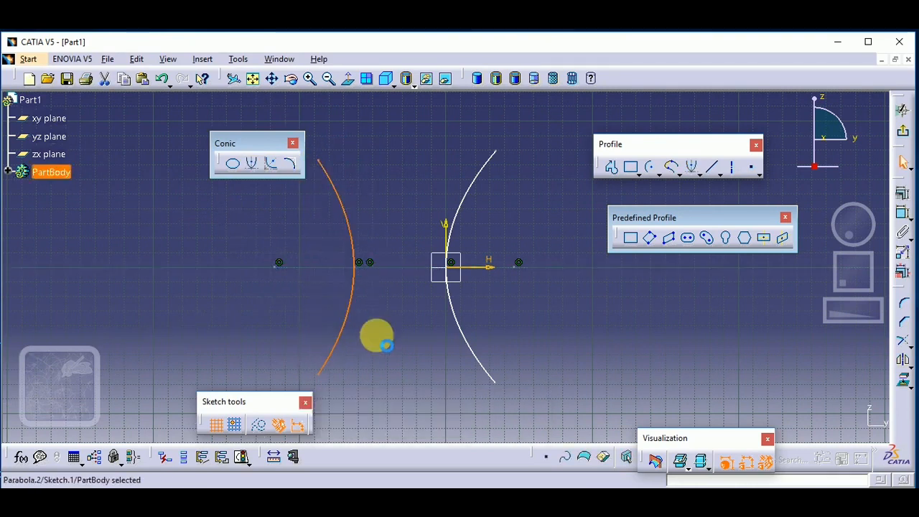
left_click(377, 338)
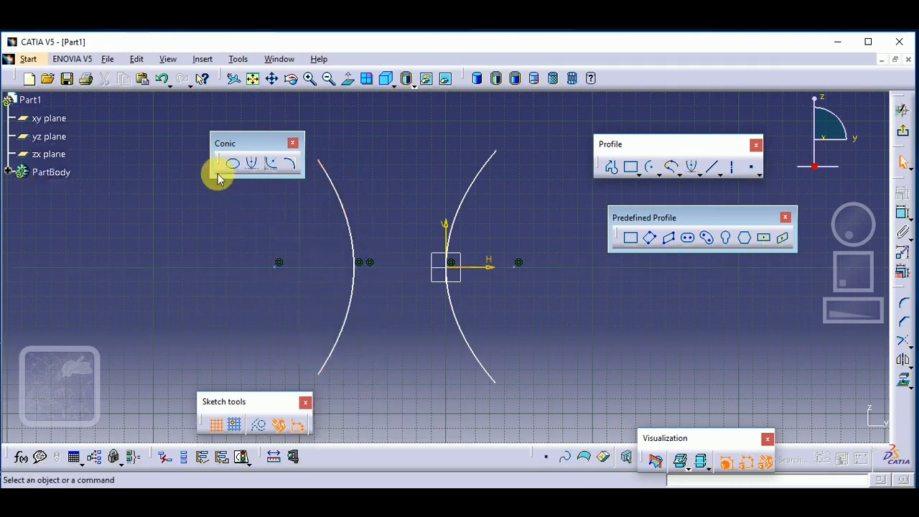
Draw a hyperbola opening toward positive H, with focus and centre on the H axis and its apex at about H 139 mm.
left_click(269, 174)
mouse_move(291, 216)
middle_mouse_down()
mouse_move(206, 232)
mouse_move(142, 226)
middle_mouse_up()
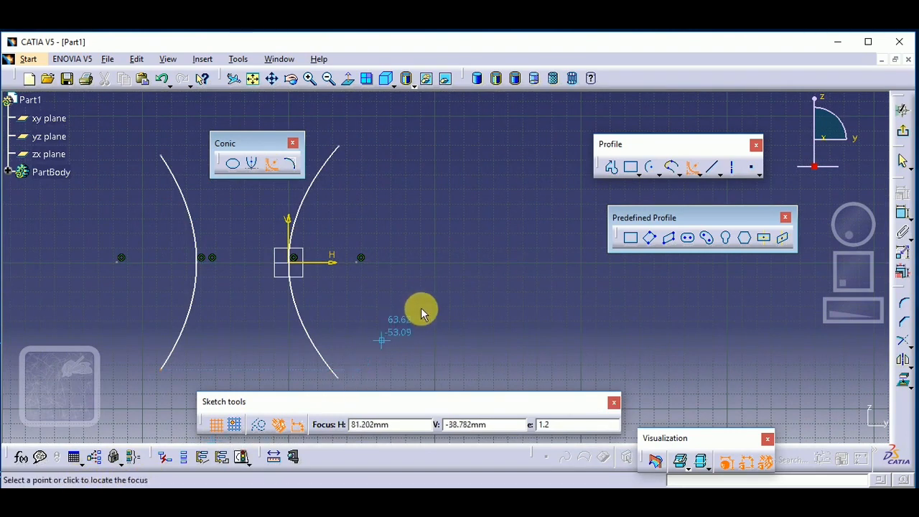
left_click(513, 263)
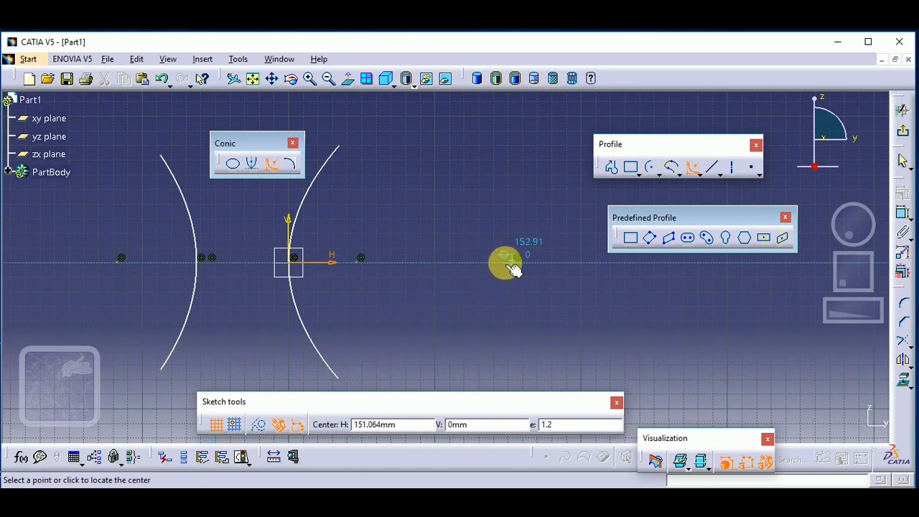
left_click(468, 260)
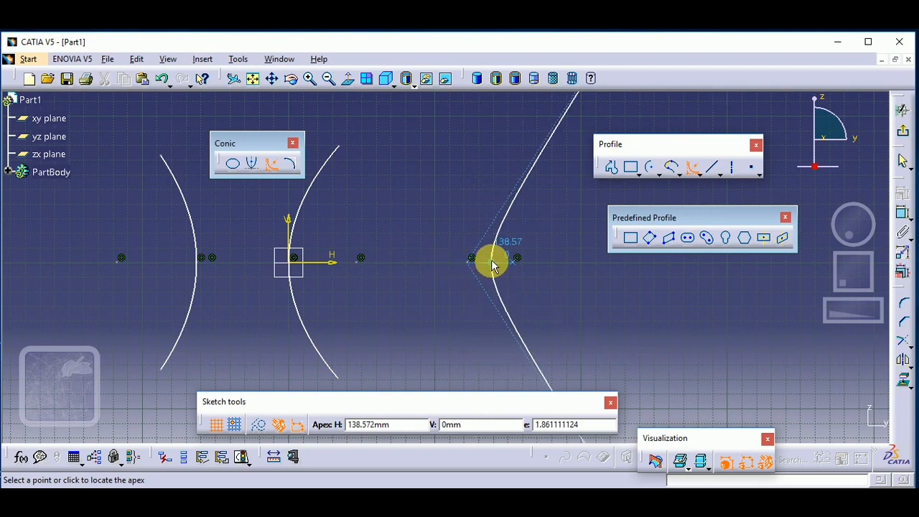
left_click(493, 266)
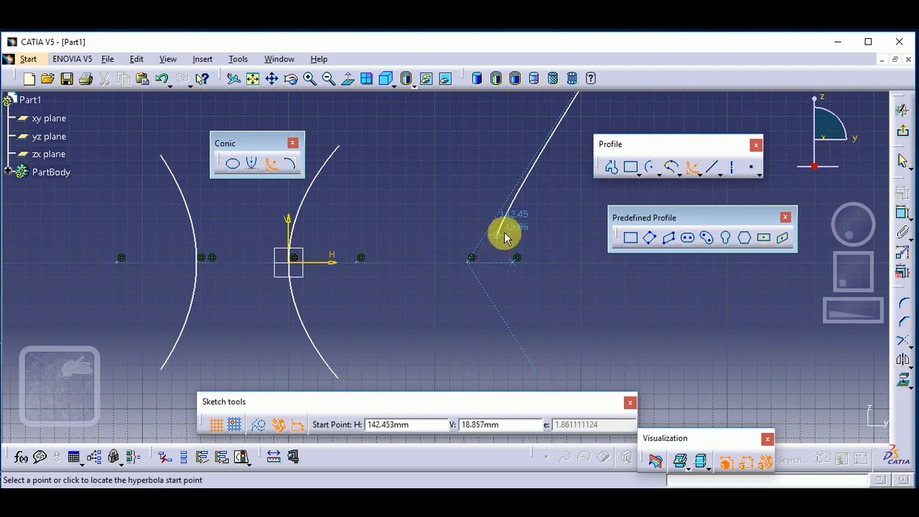
left_click(541, 168)
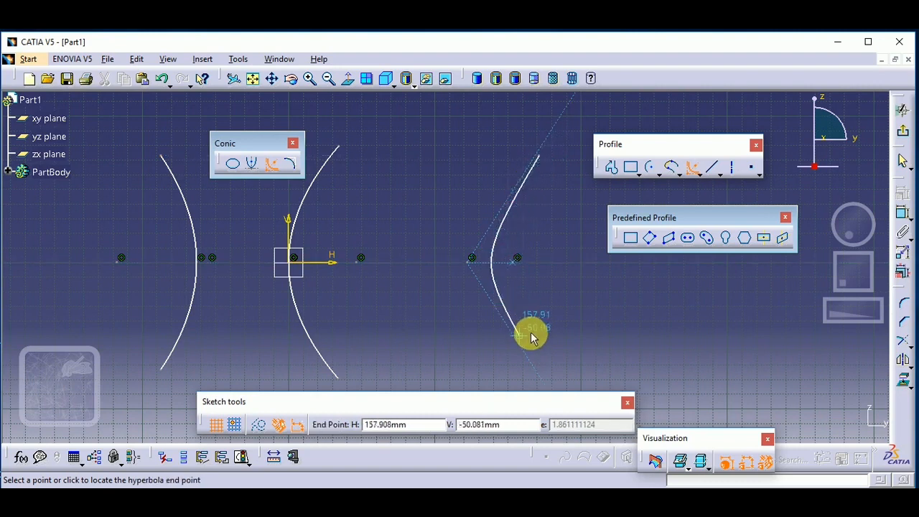
left_click(538, 352)
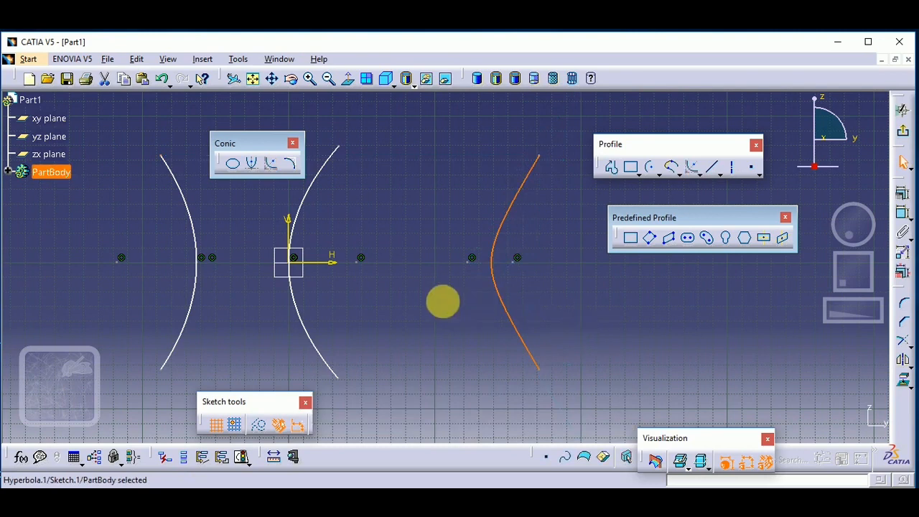
Draw a second hyperbola opening toward positive V, centred near H 87 mm, V 12 mm, with its apex at about V 32 mm.
left_click(270, 167)
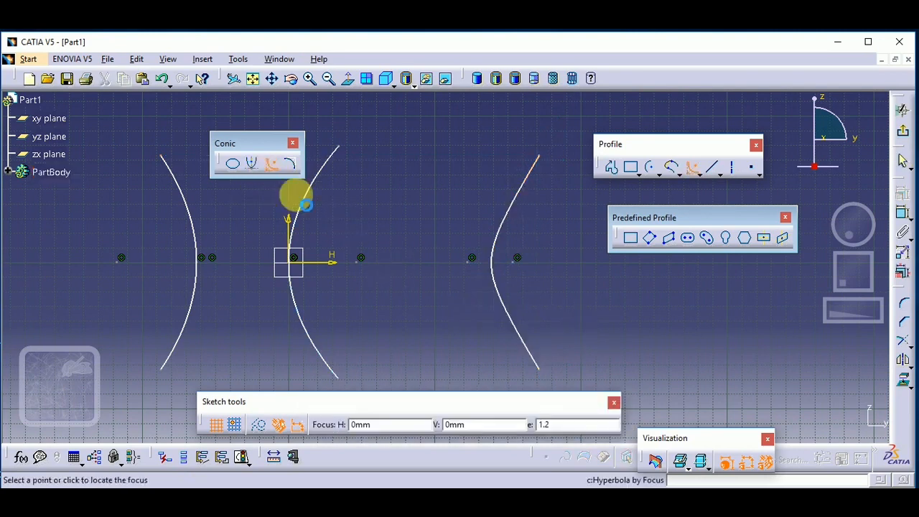
left_click(417, 180)
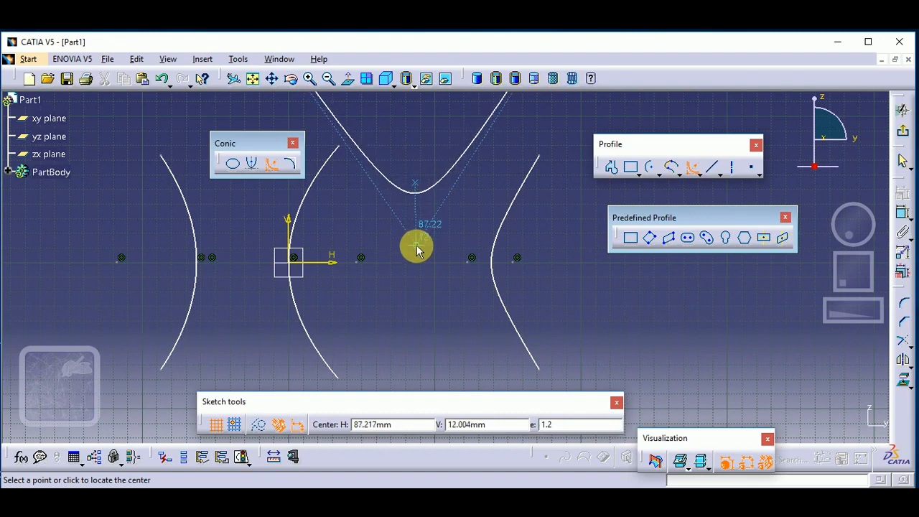
left_click(417, 242)
left_click(416, 216)
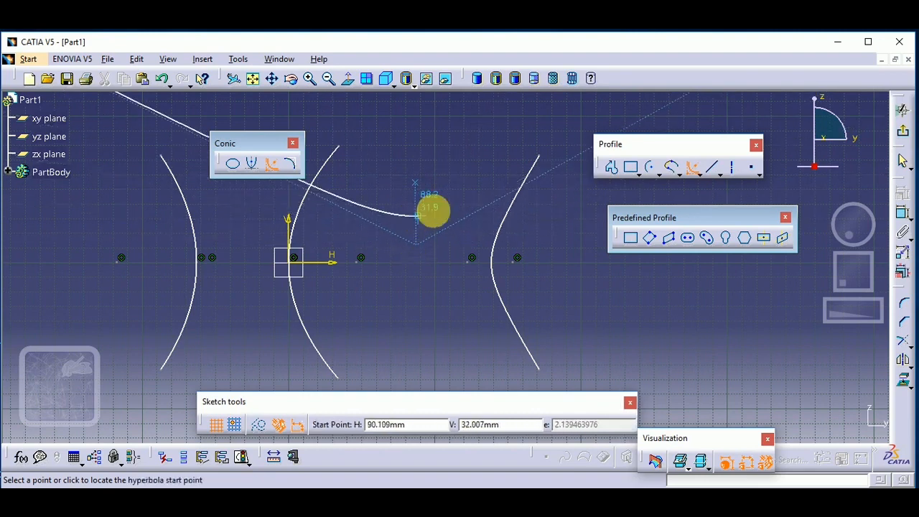
left_click(493, 185)
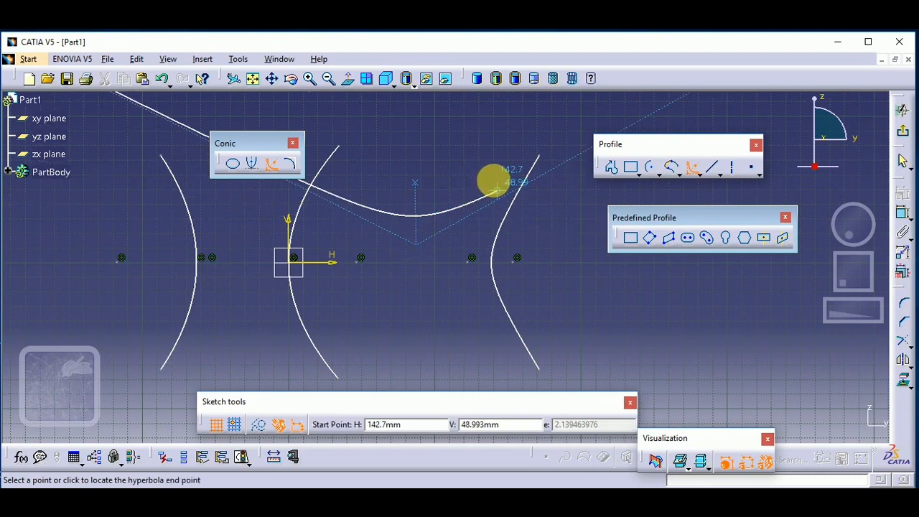
left_click(325, 191)
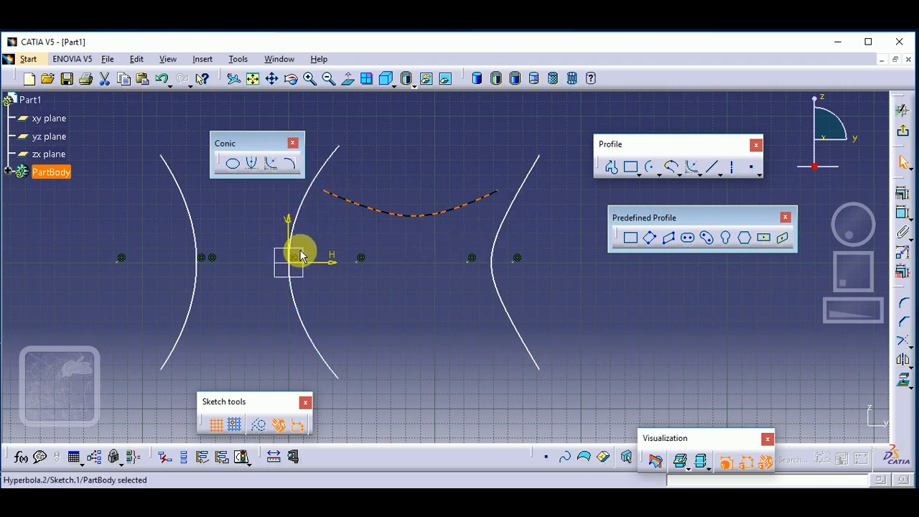
Draw an open two-line profile shaped like an inverted V, peaking above the second hyperbola and crossing the H axis on both sides.
left_click(615, 173)
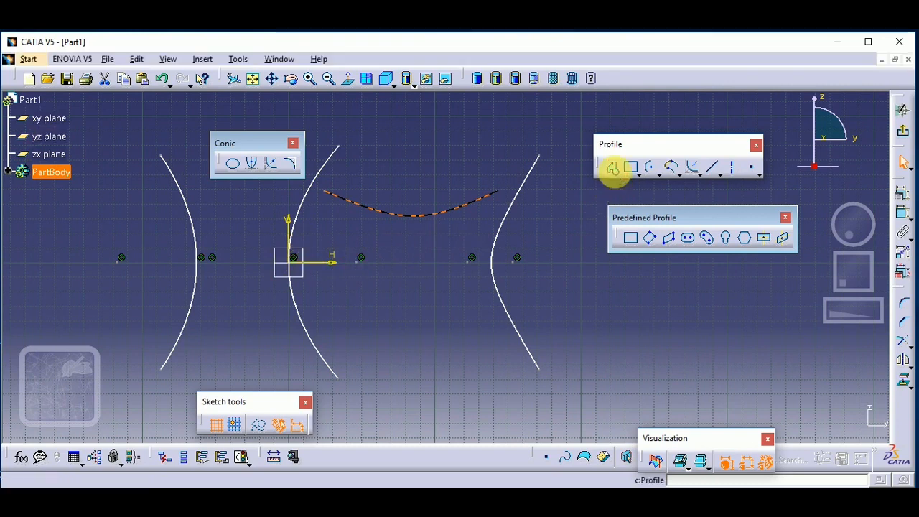
left_click(238, 318)
left_click(394, 132)
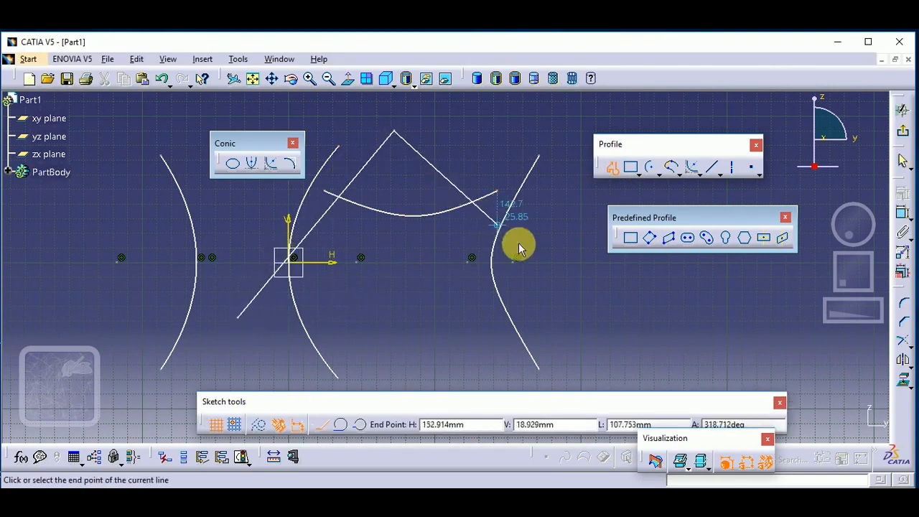
left_click(613, 167)
left_click(577, 238)
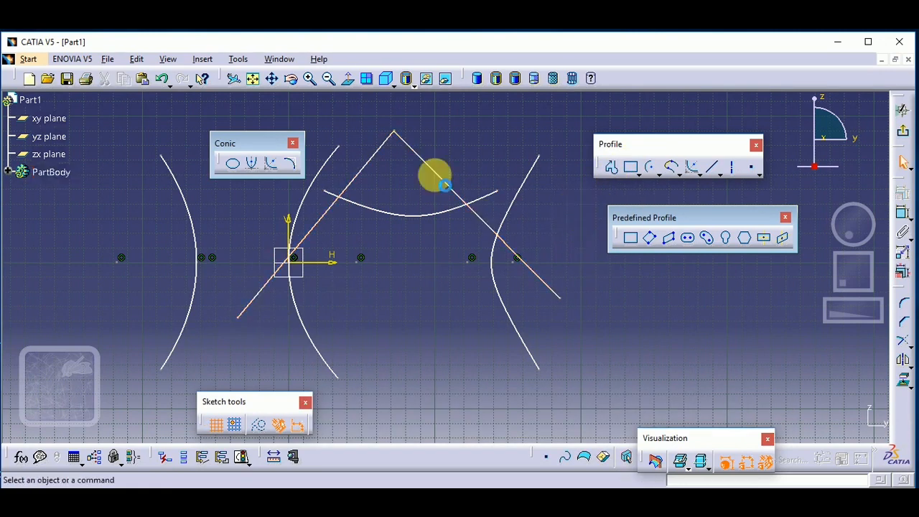
Draw a conic from the first line of the inverted V to the second, passing through about H 81 mm, V 53 mm.
left_click(291, 167)
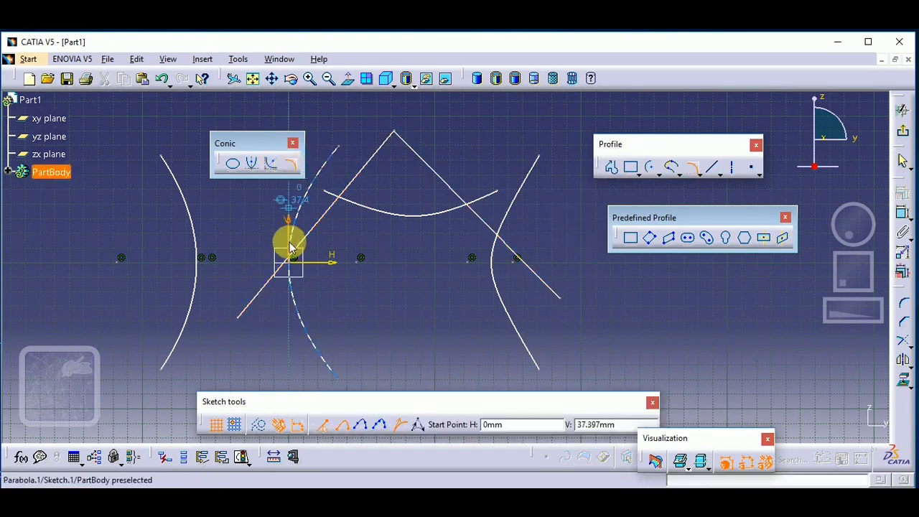
left_click(269, 293)
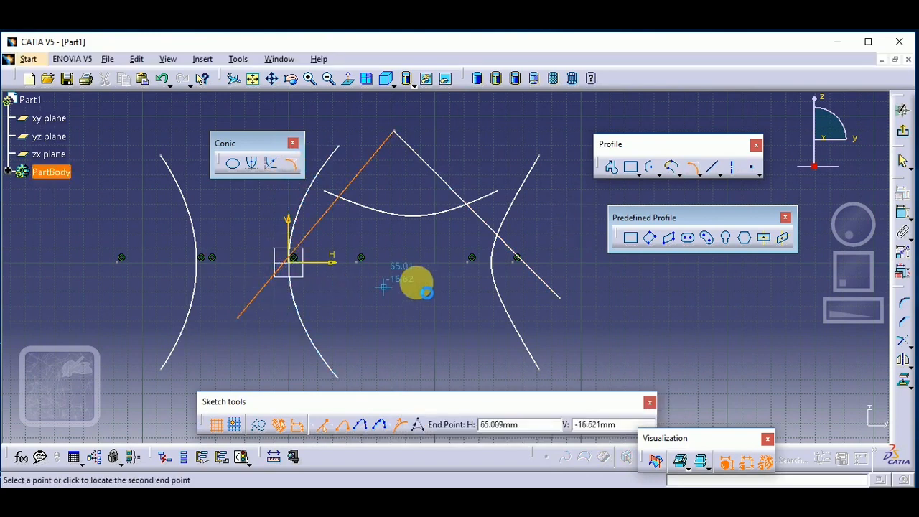
left_click(540, 274)
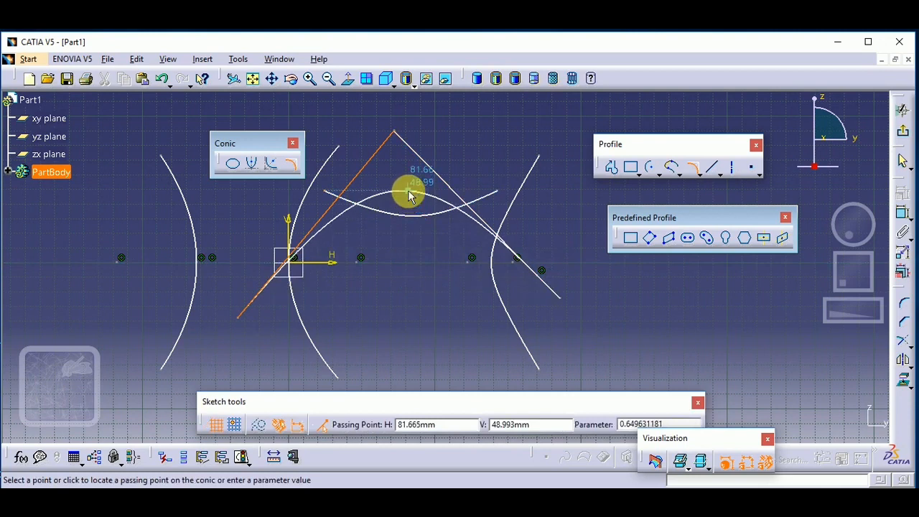
left_click(408, 185)
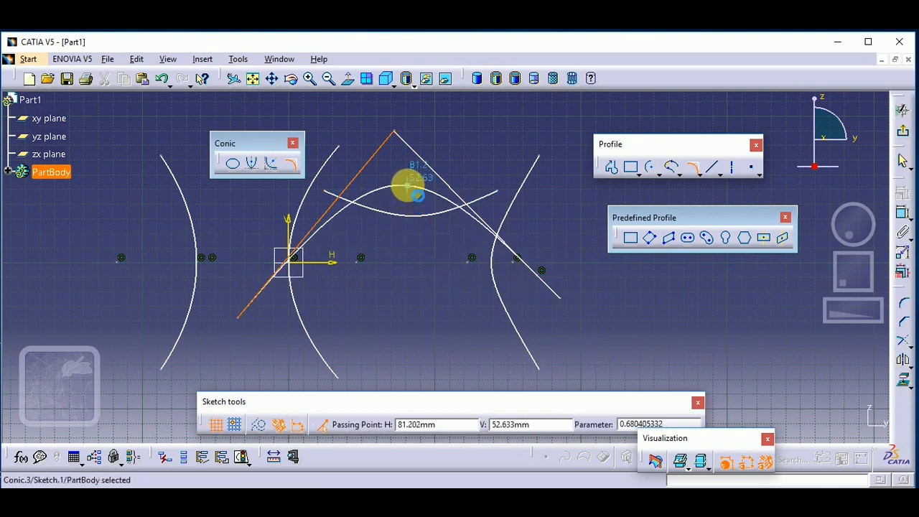
Delete all the hyperbolas, lines and conic geometry from the sketch.
left_click(378, 307)
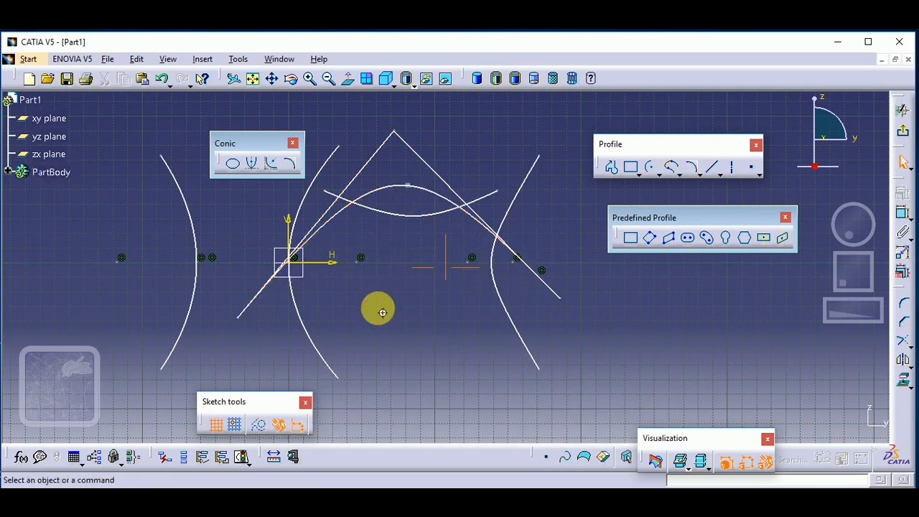
middle_click_drag(383, 312, 382, 315)
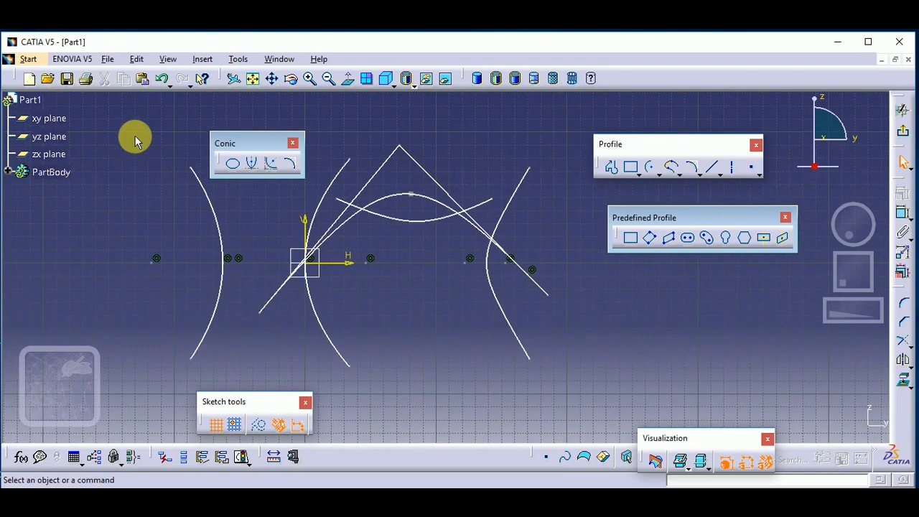
left_click_drag(136, 142, 561, 396)
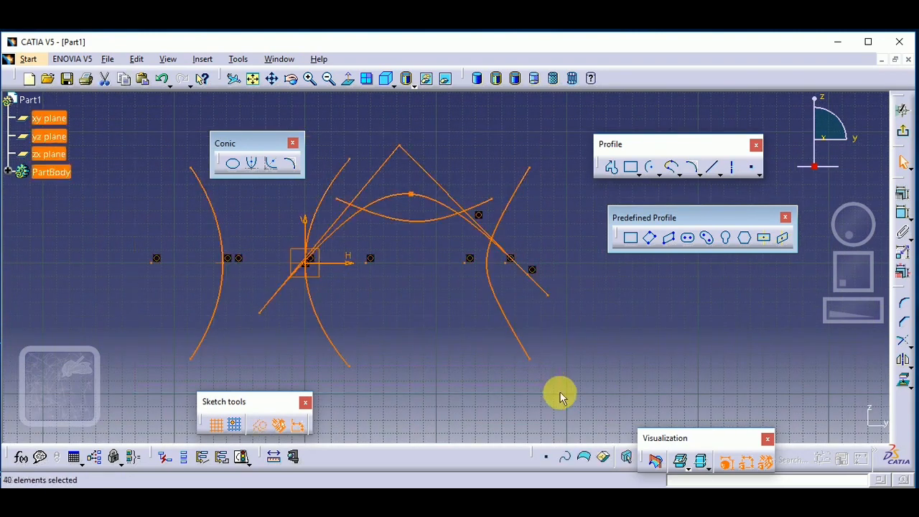
key("Delete")
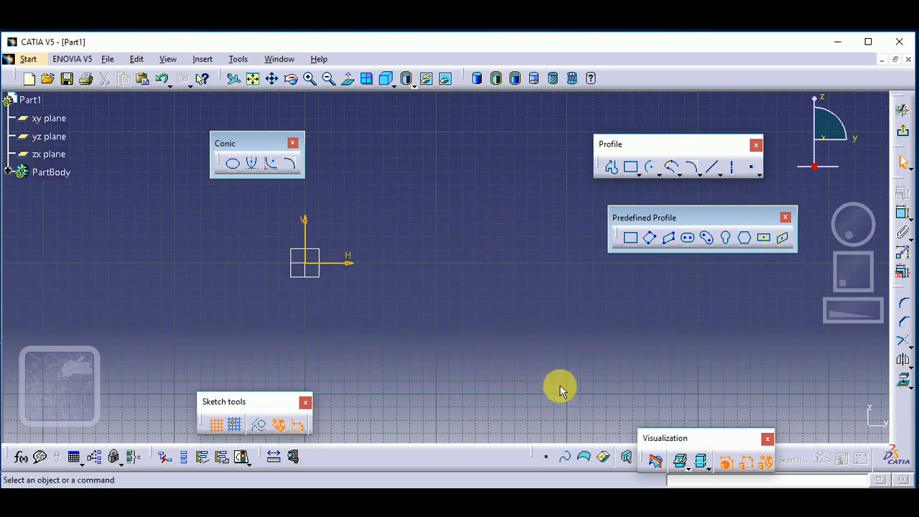
Draw a rectangle on the positive H side from about H 39 mm, V -28 mm up to about V 66 mm.
left_click(609, 167)
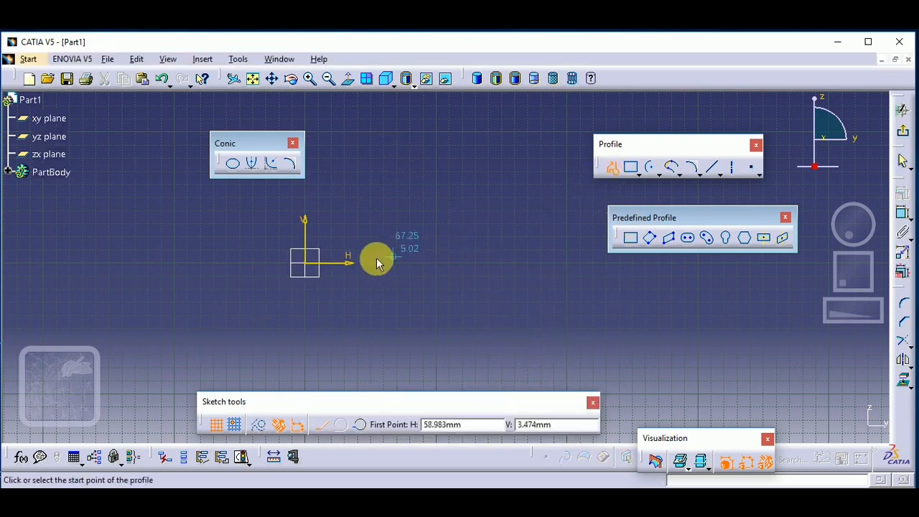
left_click(631, 167)
left_click(357, 300)
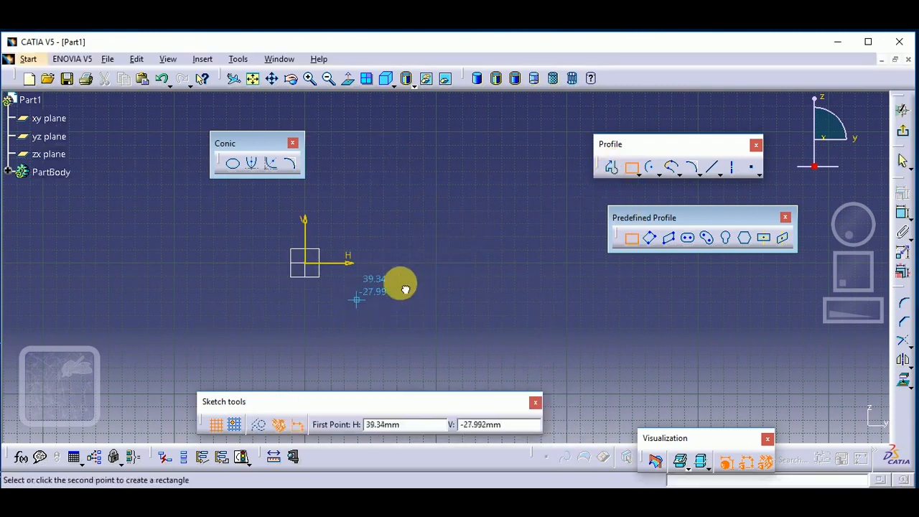
left_click(558, 178)
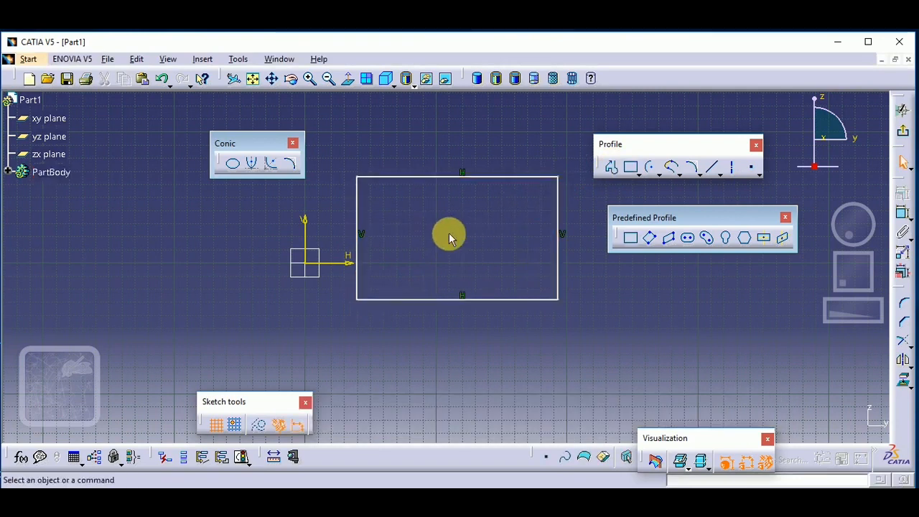
Draw a conic from the rectangle's left edge to its bottom edge, passing through about H 70 mm, V -4 mm.
left_click(291, 164)
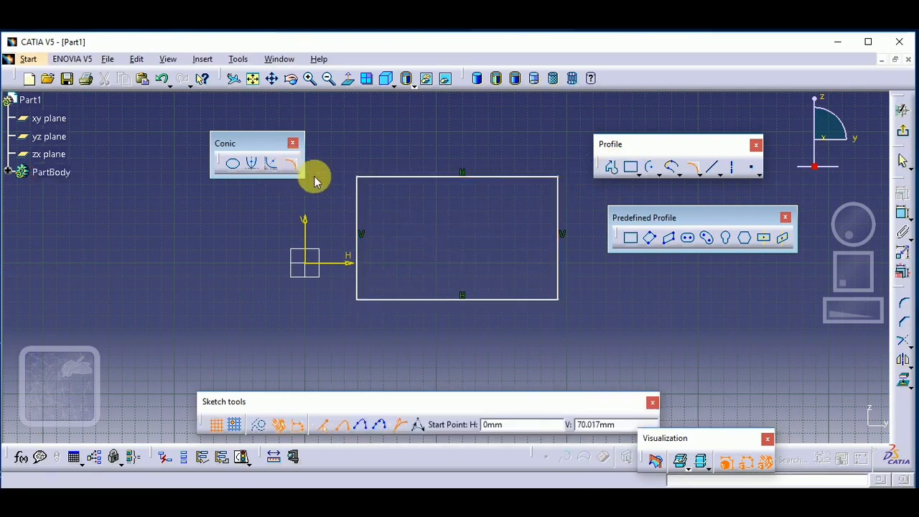
left_click(357, 190)
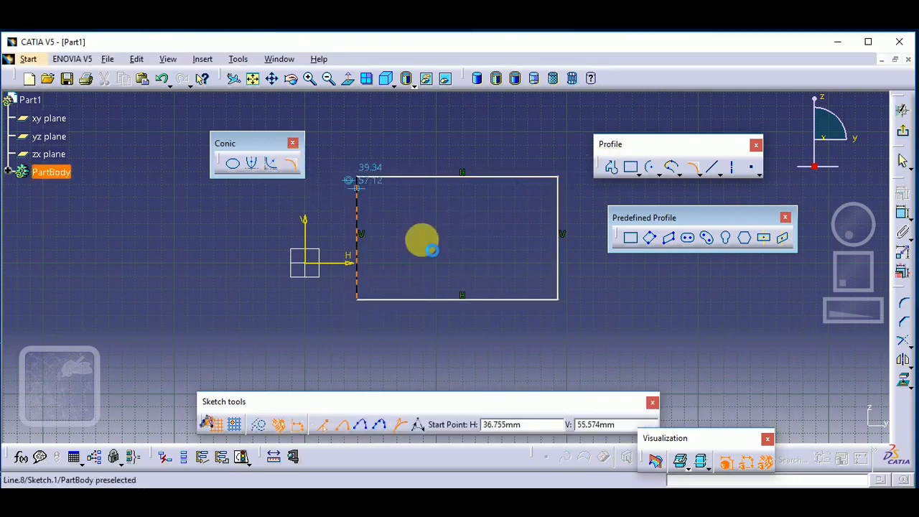
left_click(549, 299)
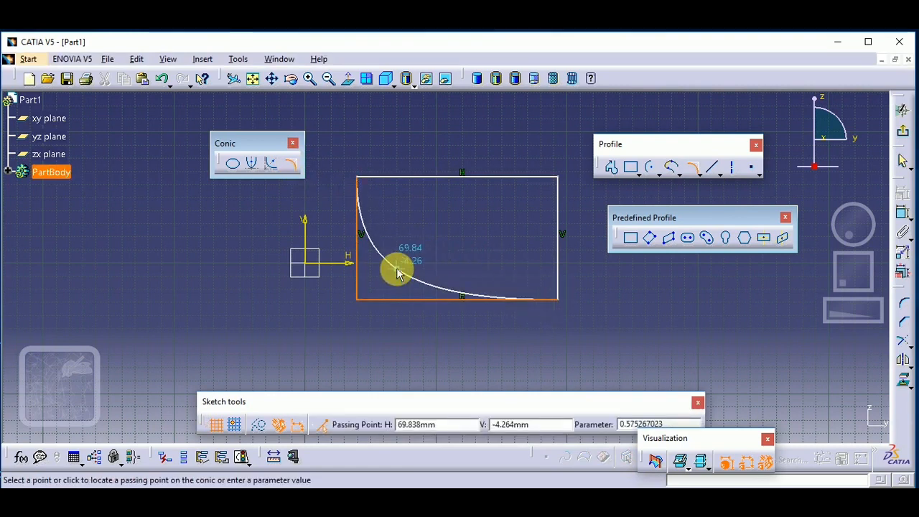
left_click(398, 273)
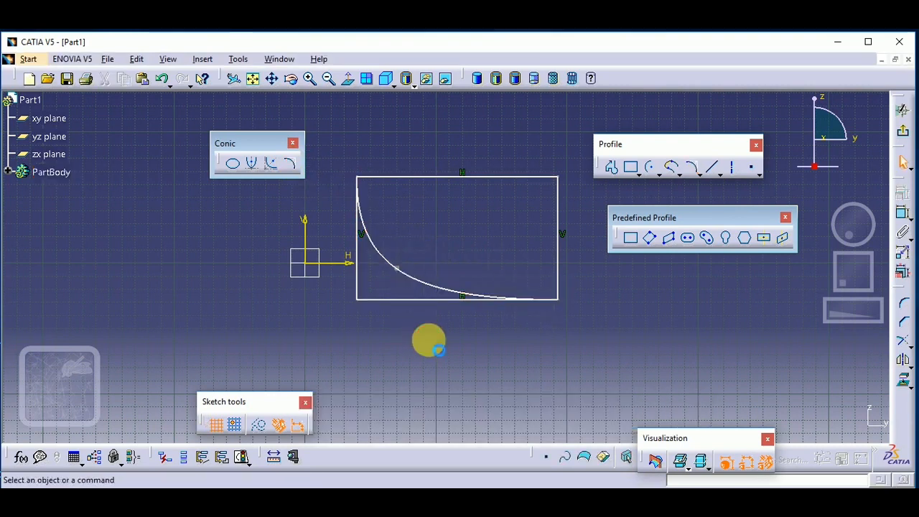
Draw a second conic from the rectangle's top edge to its right edge, bulging toward the upper-right corner.
left_click(291, 163)
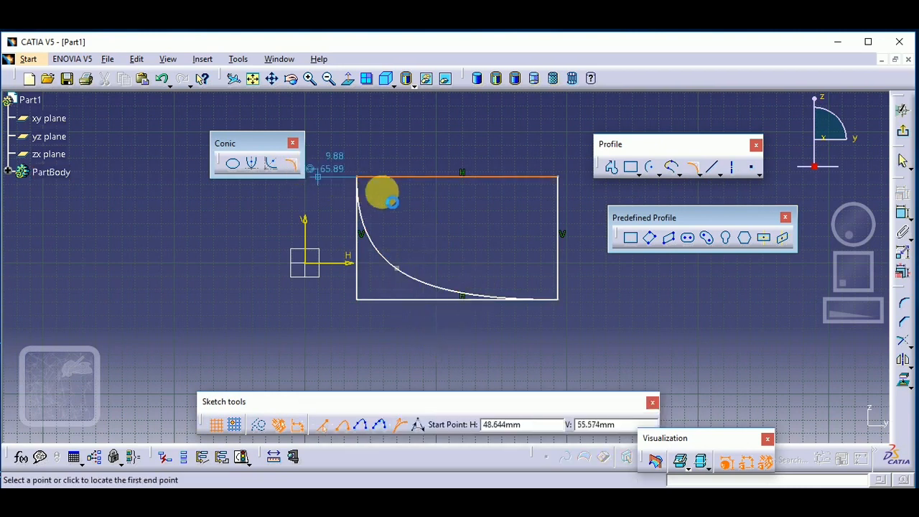
left_click(404, 177)
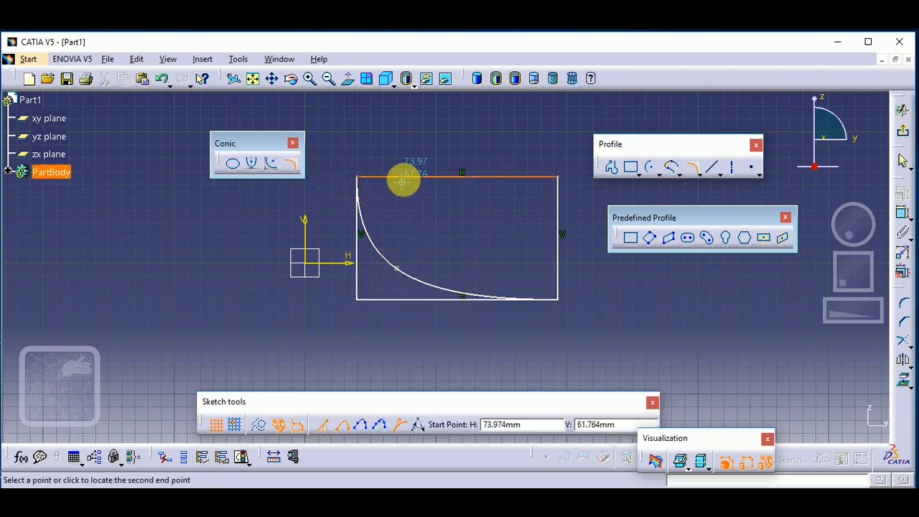
left_click(559, 272)
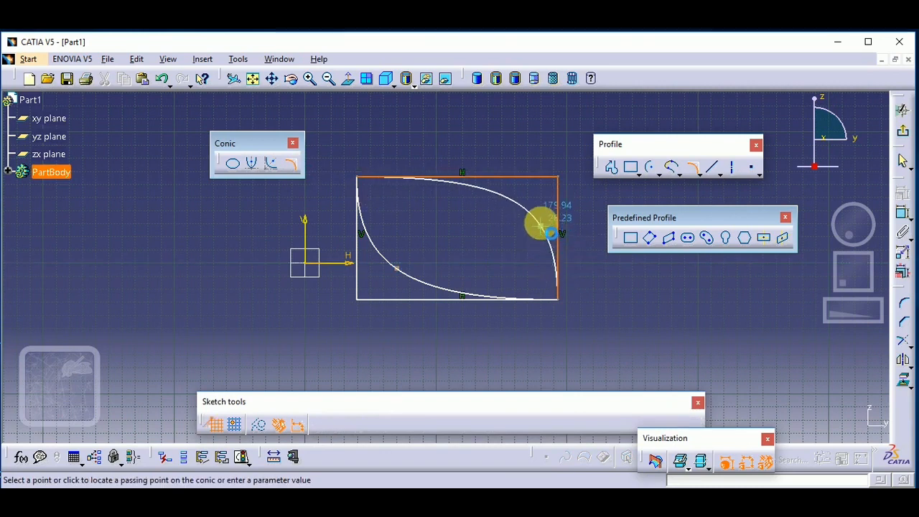
left_click(532, 214)
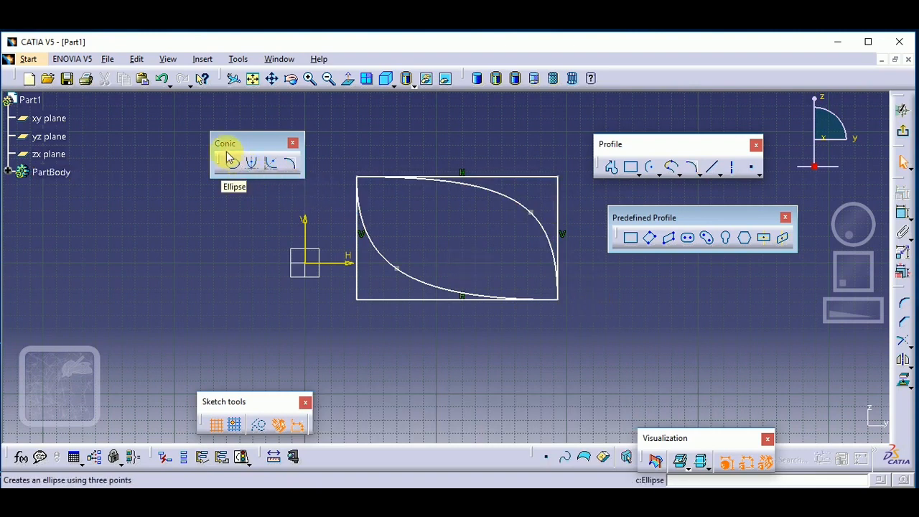
Put away the floating conic tools and detach the line tools as a floating set above the rectangle.
left_click(292, 146)
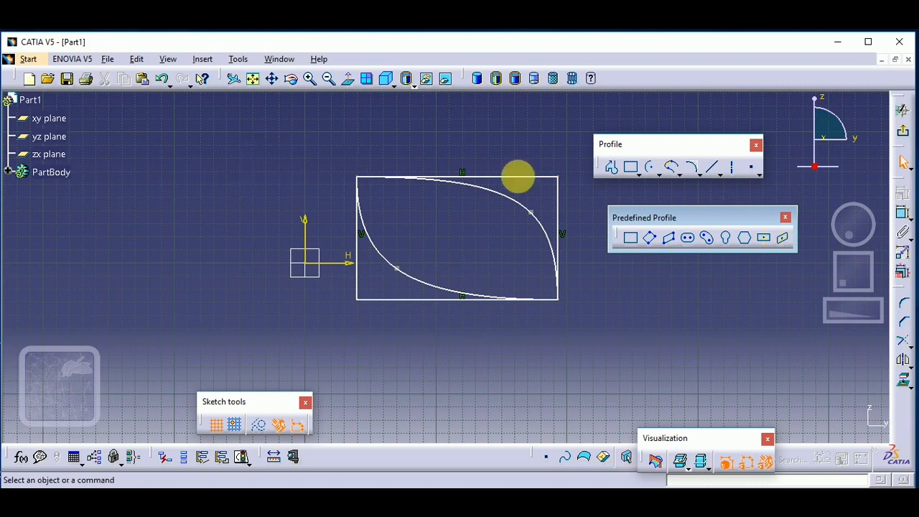
left_click(721, 177)
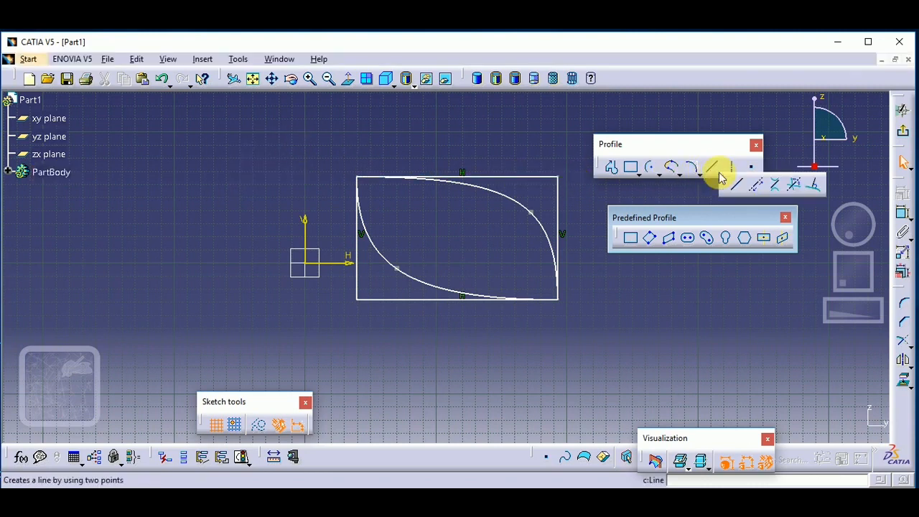
mouse_move(724, 182)
left_mouse_down()
mouse_move(637, 183)
mouse_move(409, 149)
left_mouse_up()
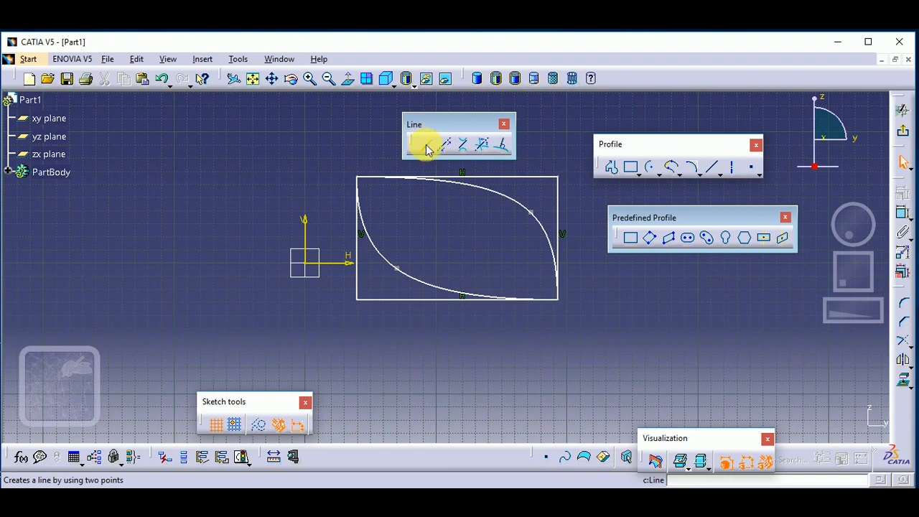
Draw a rising two-point line on the negative H side, ending level with the rectangle's top edge.
left_click(426, 147)
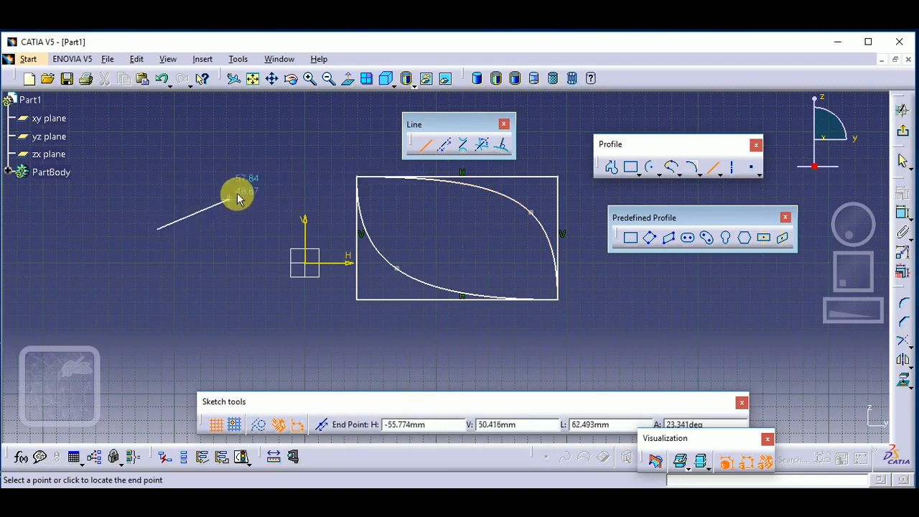
left_click(258, 173)
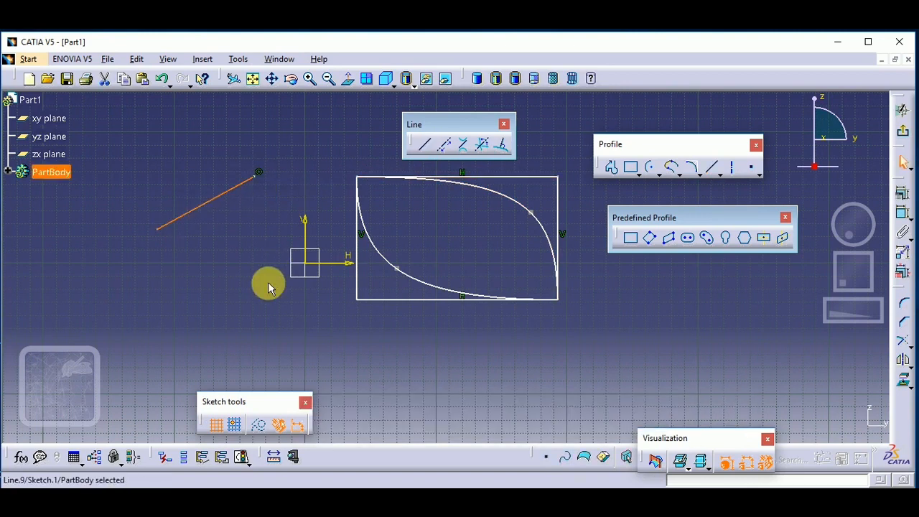
left_click(234, 248)
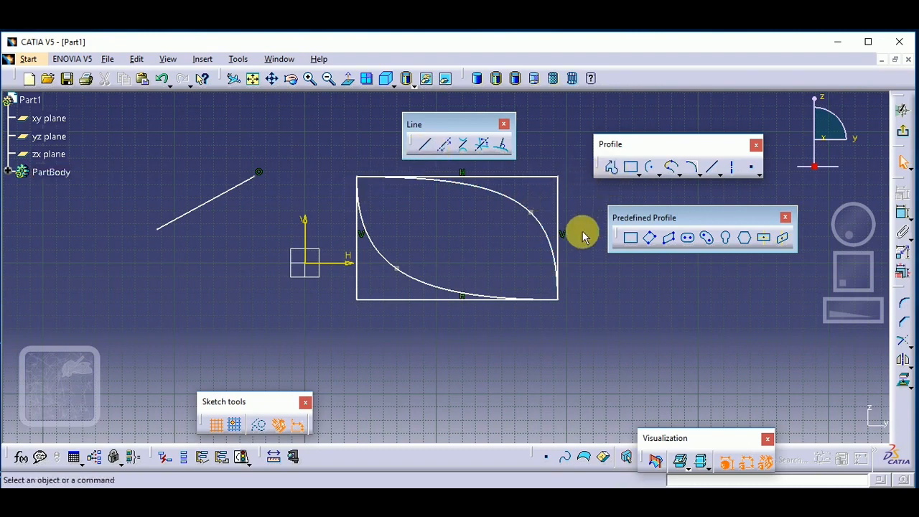
Draw a second line about 78 mm long below the first one and parallel to it, at about 30 degrees.
left_click(417, 147)
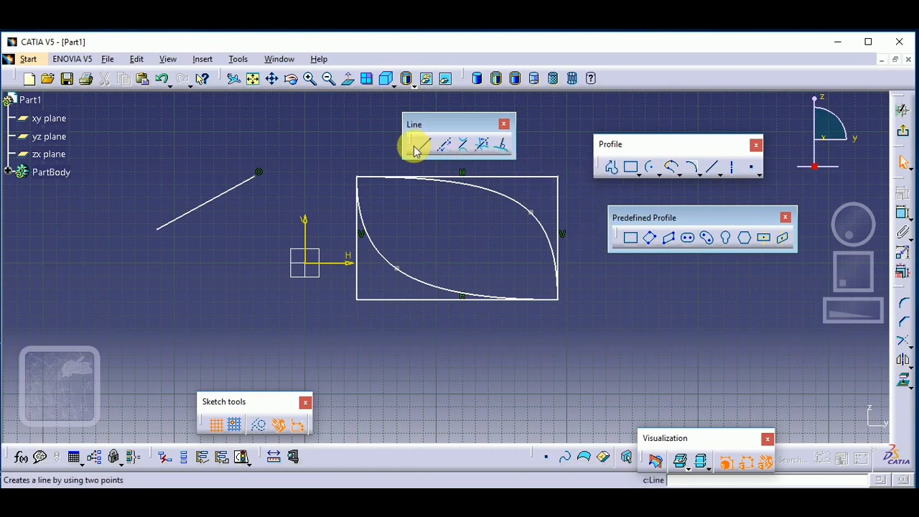
left_click(178, 280)
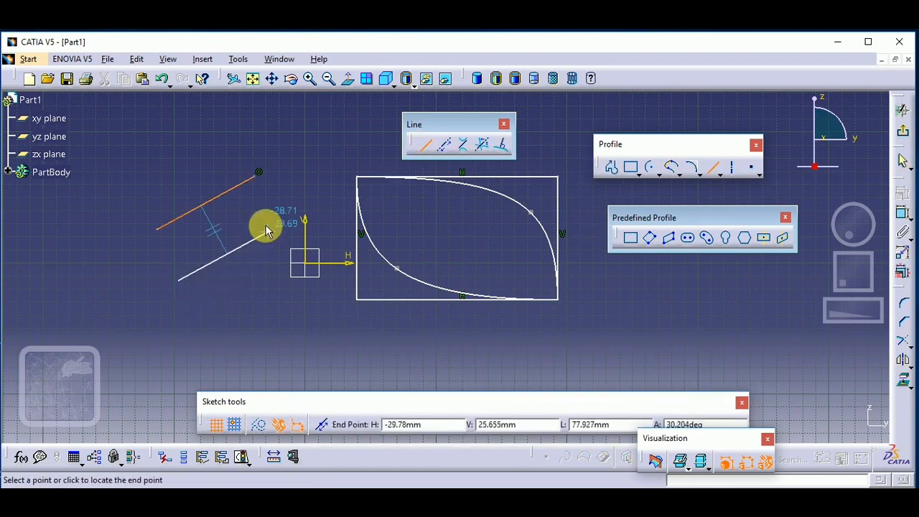
left_click(266, 230)
Draw an open five-line profile starting below the two slanted lines, crossing the rectangle and ending just above the V axis arrow.
left_click(612, 168)
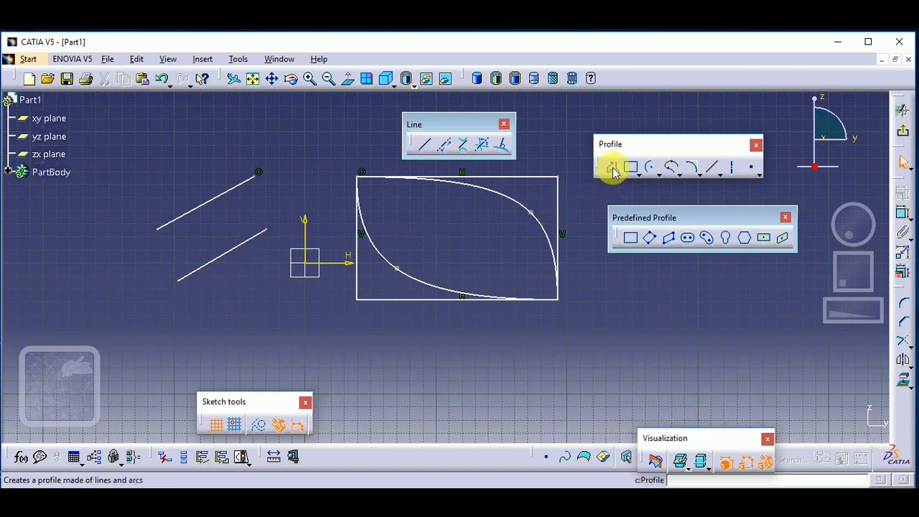
left_click(247, 348)
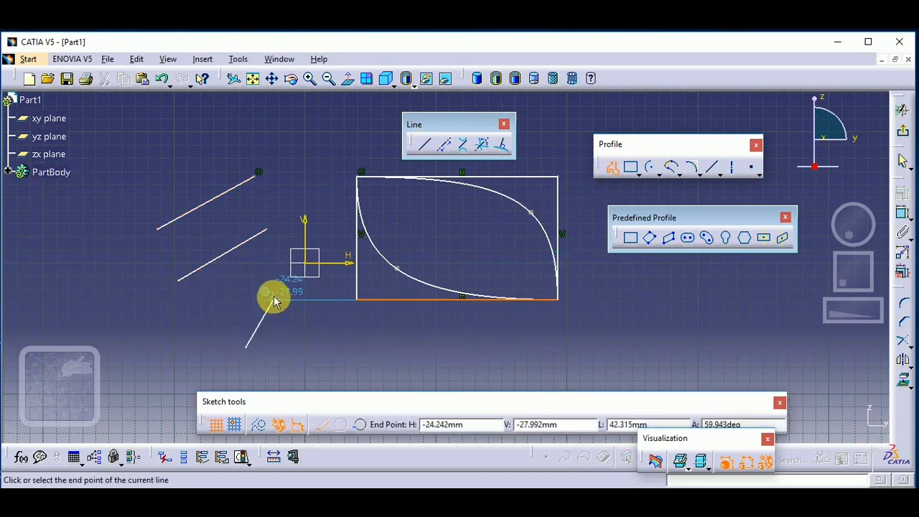
left_click(276, 303)
left_click(338, 335)
left_click(443, 329)
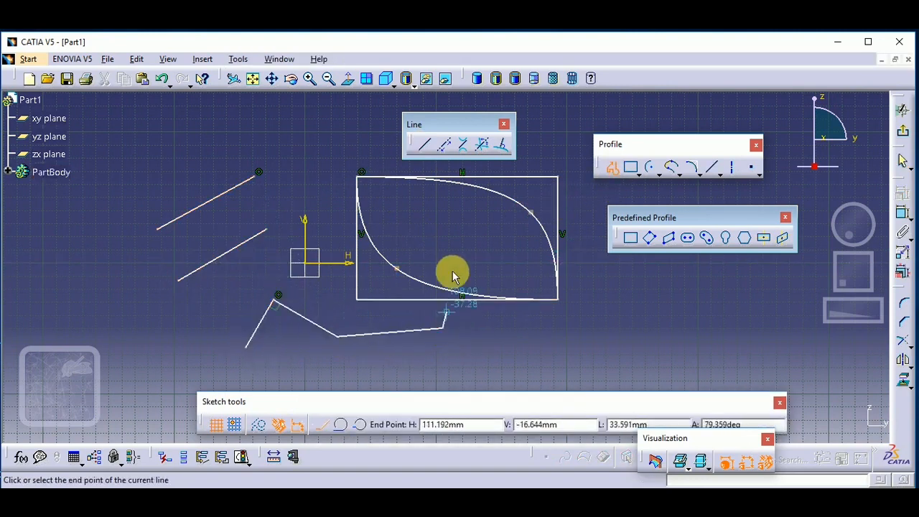
left_click(456, 230)
left_click(329, 189)
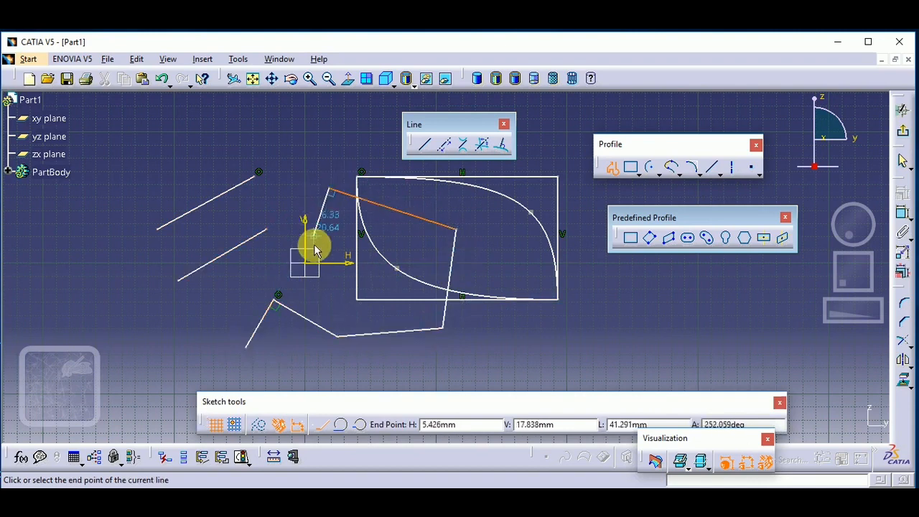
left_click(617, 171)
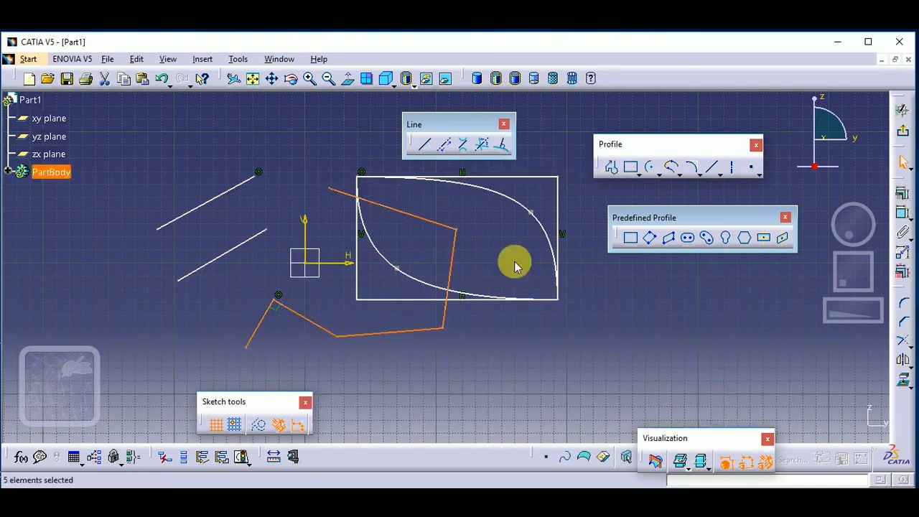
Delete all the lines, conics, the rectangle and the open profile from the sketch.
left_click(478, 279)
left_click_drag(159, 149, 595, 361)
key("Delete")
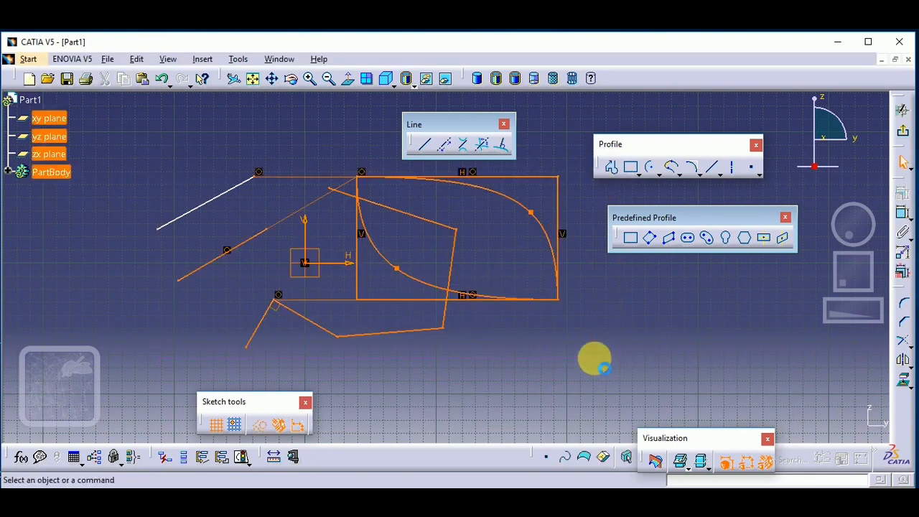
Create a horizontal infinite line slightly above the H axis.
left_click(445, 148)
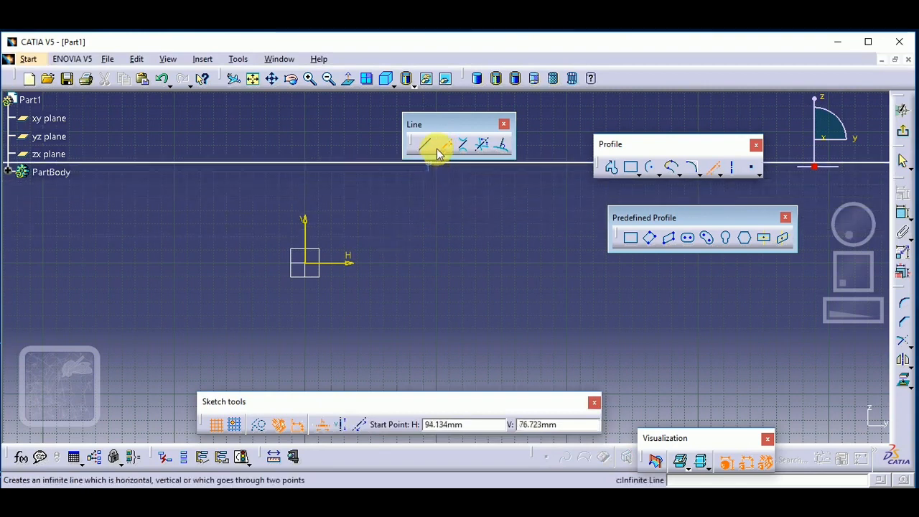
left_click(393, 249)
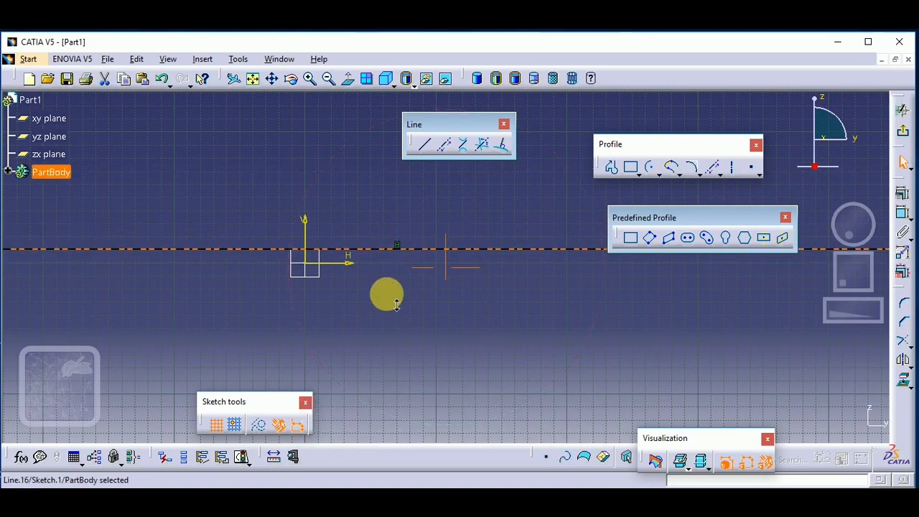
mouse_move(385, 293)
middle_mouse_down()
mouse_move(465, 476)
mouse_move(467, 288)
middle_mouse_up()
left_click(467, 331)
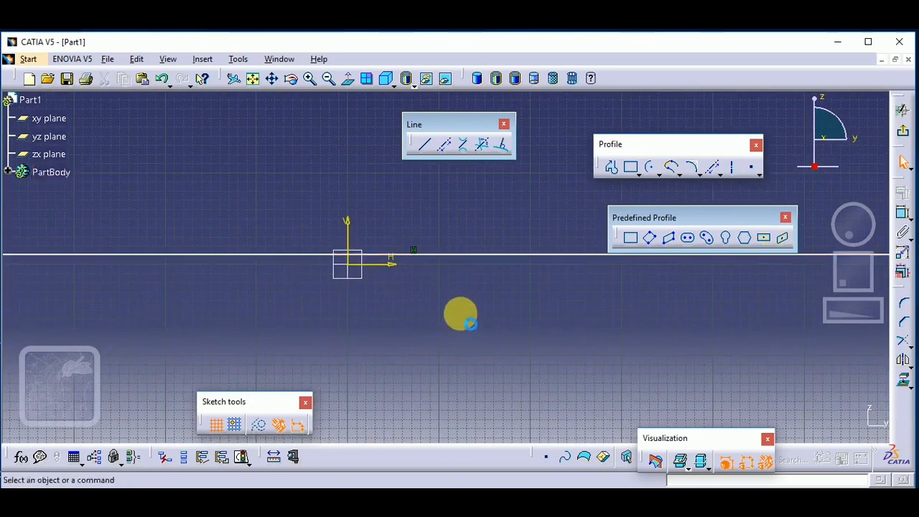
Create a vertical infinite line on the positive H side, crossing the horizontal infinite line.
left_click(444, 145)
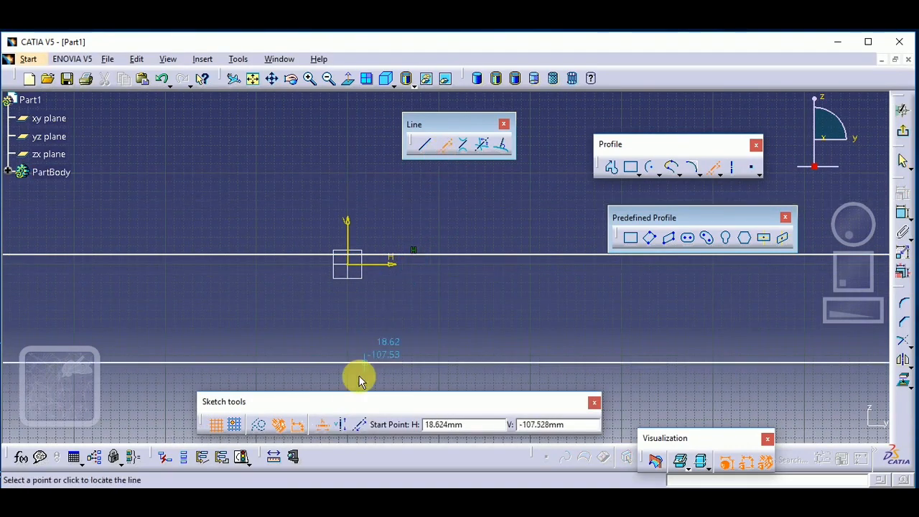
left_click(342, 423)
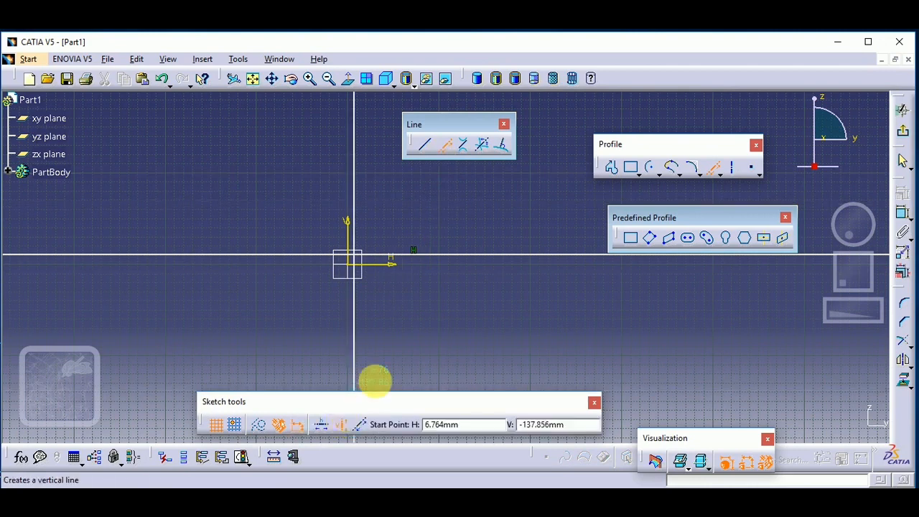
left_click(427, 279)
left_click(488, 341)
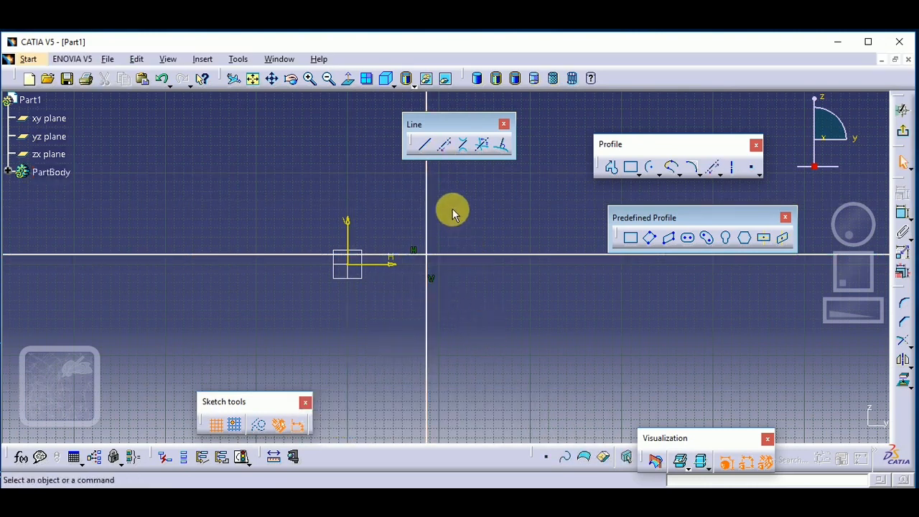
Create a slanted infinite line through a point on the horizontal infinite line and a higher point on the vertical infinite line.
left_click(445, 147)
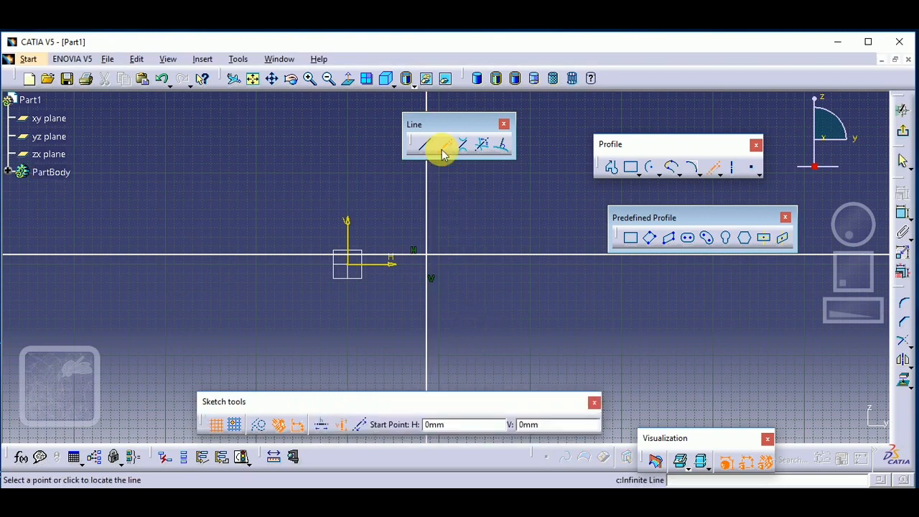
left_click(361, 425)
left_click(478, 260)
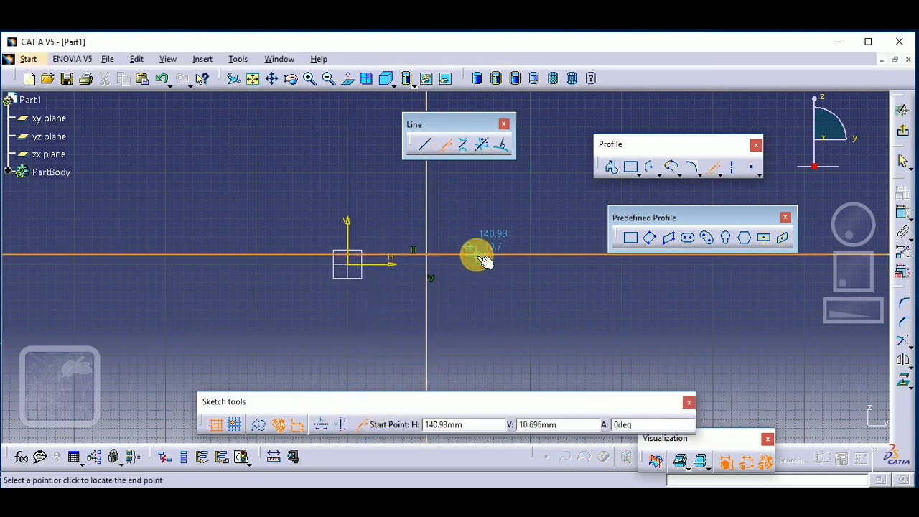
left_click(429, 220)
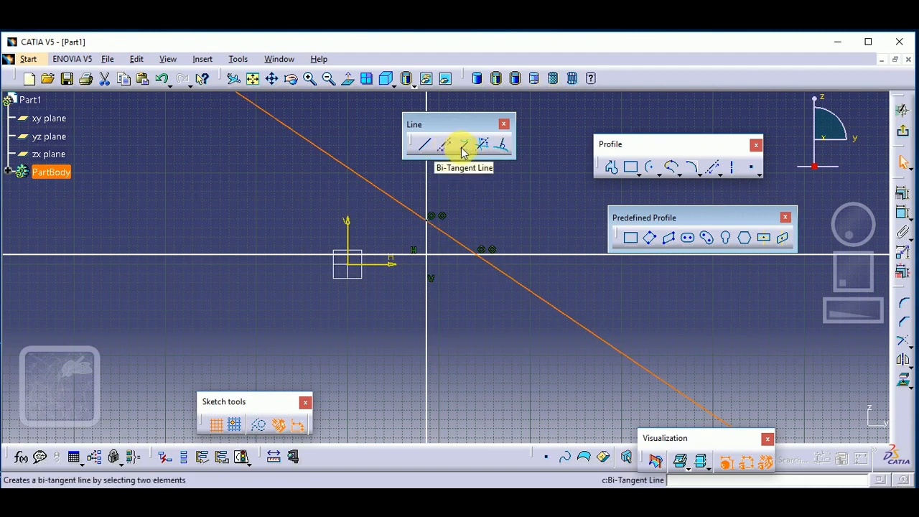
left_click(471, 180)
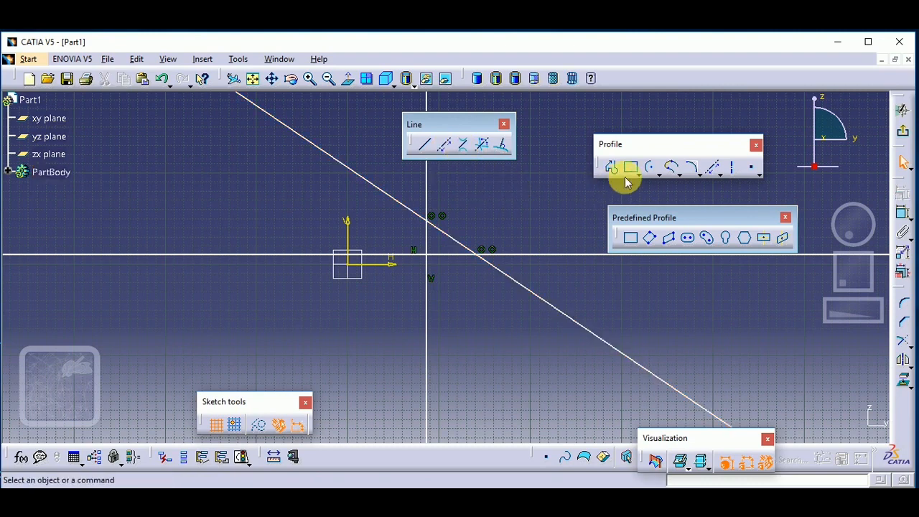
Draw two circles on the negative H side, one above the H axis and one about 47 mm in radius below it.
left_click(656, 175)
left_click(675, 181)
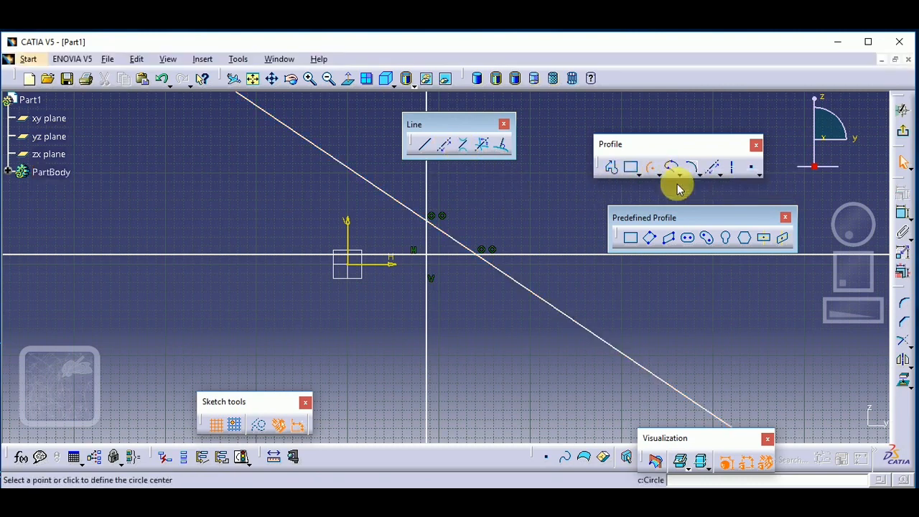
left_click(198, 169)
left_click(204, 200)
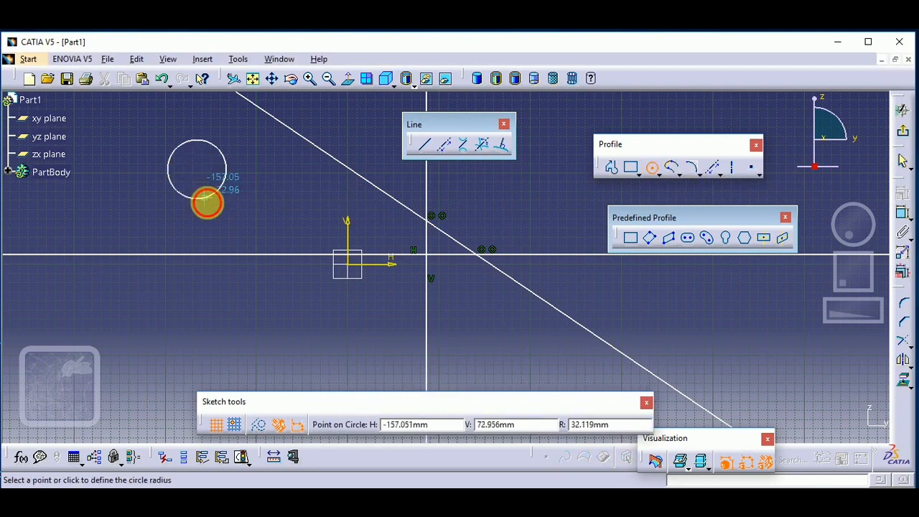
left_click(652, 167)
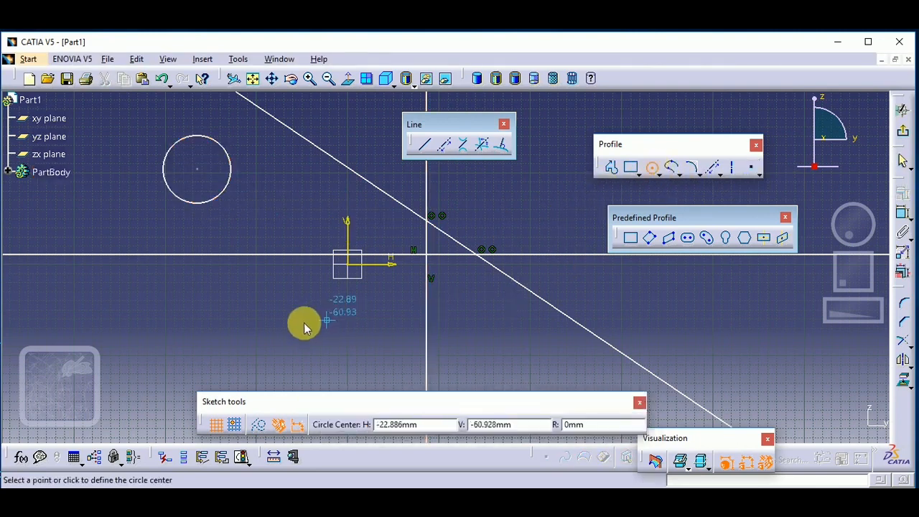
left_click(285, 314)
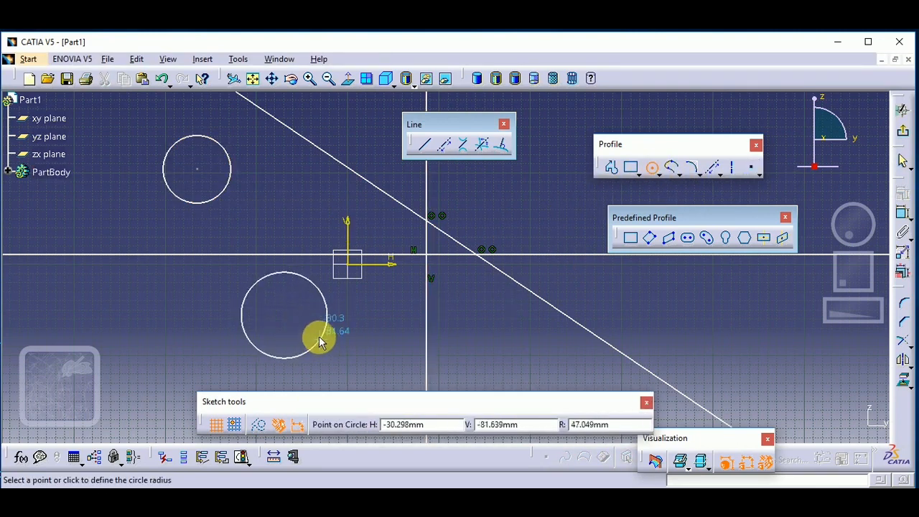
left_click(322, 334)
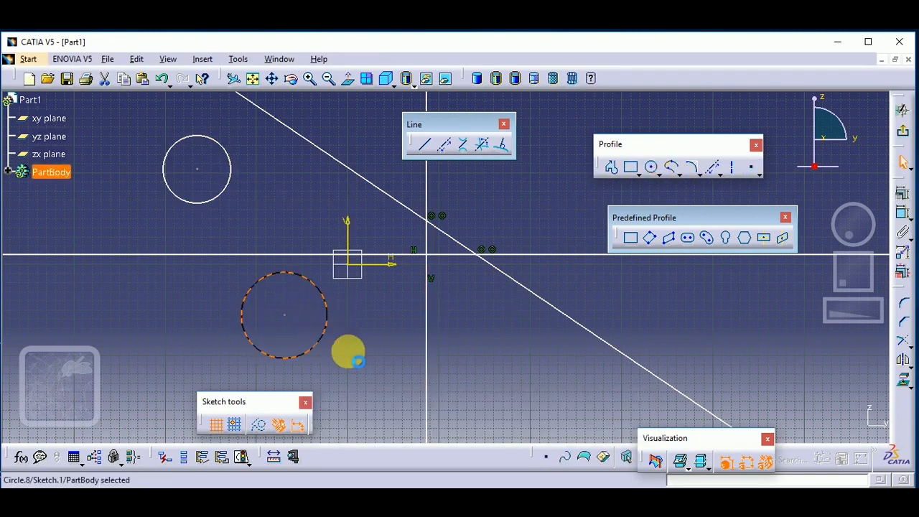
Create a bi-tangent line crossing between the circles, from the upper circle's lower-left side to the lower circle's upper-right side.
left_click(464, 148)
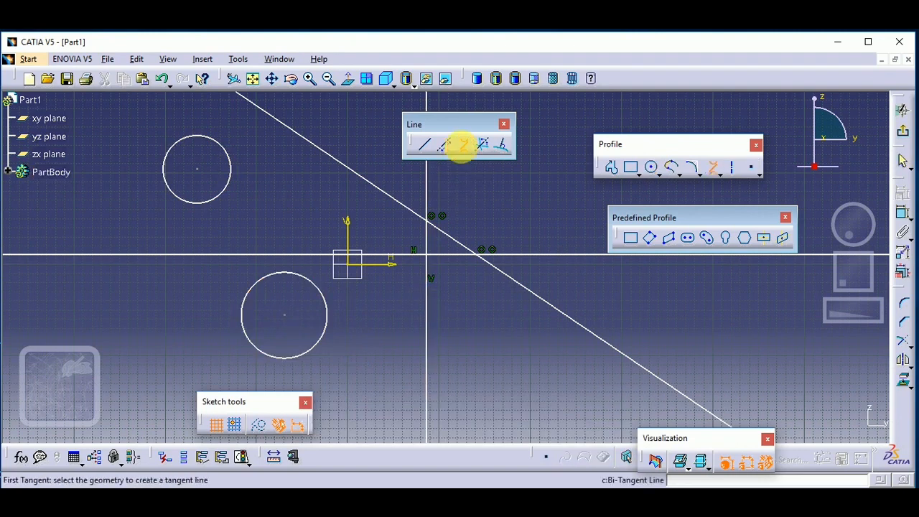
left_click(185, 203)
left_click(318, 287)
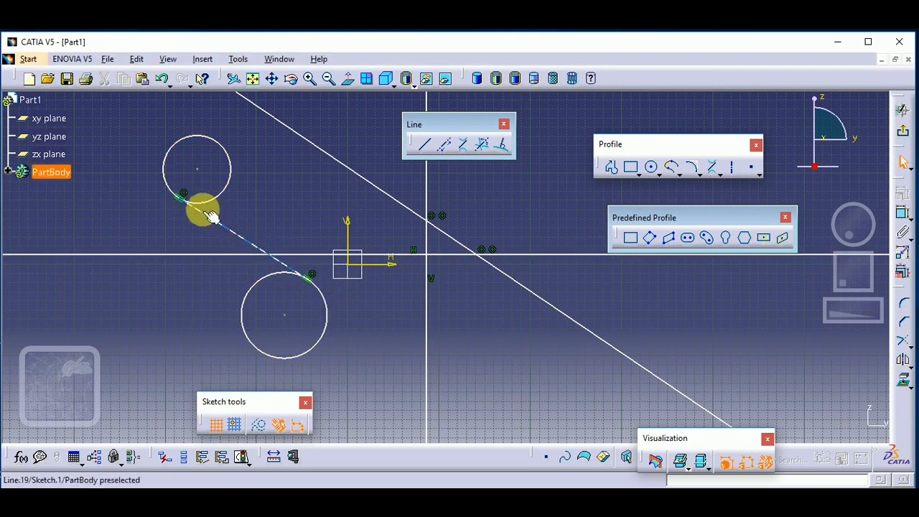
Create two outer bi-tangent lines joining the circles, one along their right sides and one along their left sides.
left_click(464, 157)
left_click(236, 165)
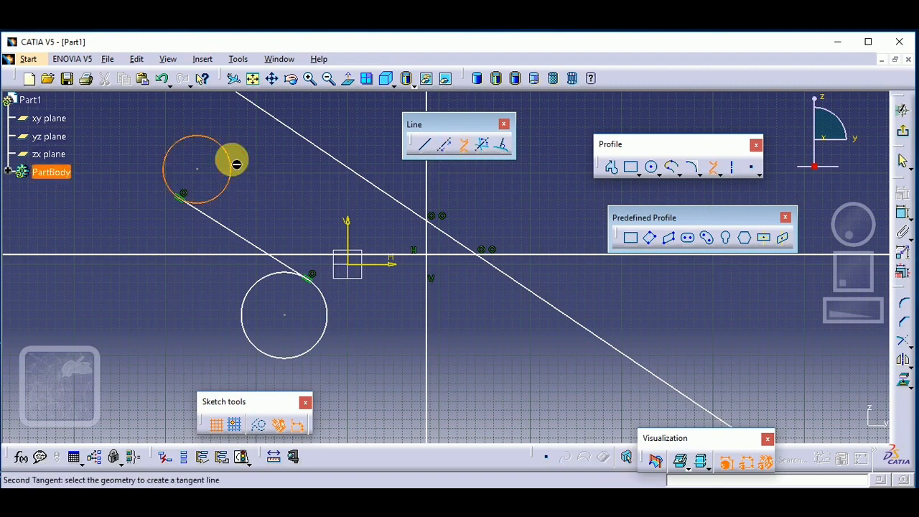
left_click(326, 306)
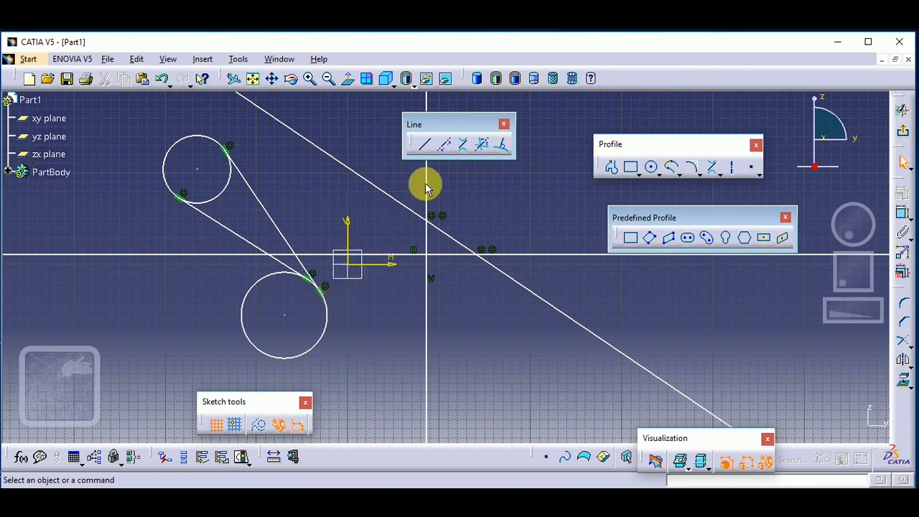
left_click(464, 150)
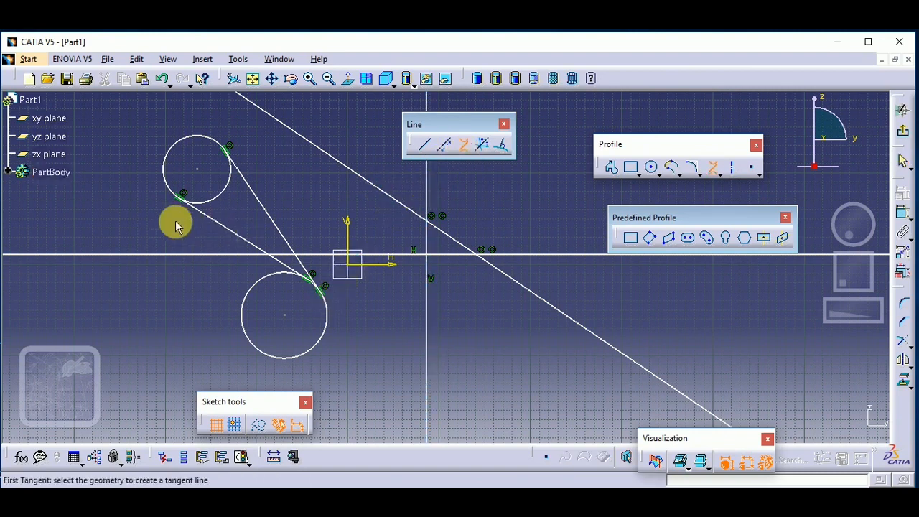
left_click(177, 192)
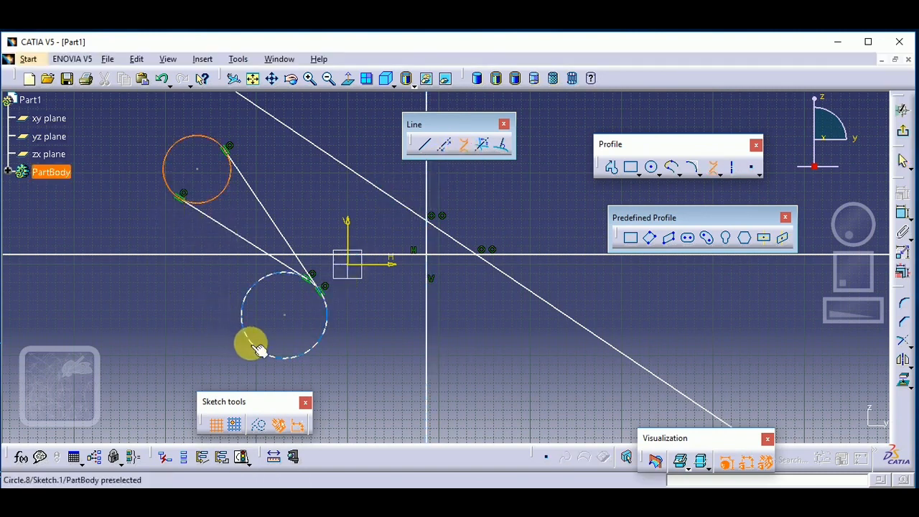
left_click(251, 345)
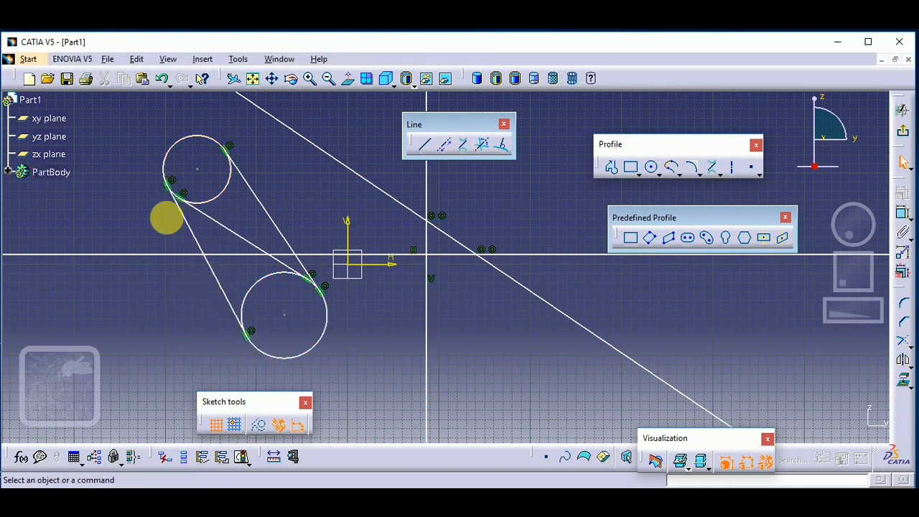
Delete the crossing tangent line between the two circles and recreate it as a bi-tangent line on the same sides.
left_click(313, 284)
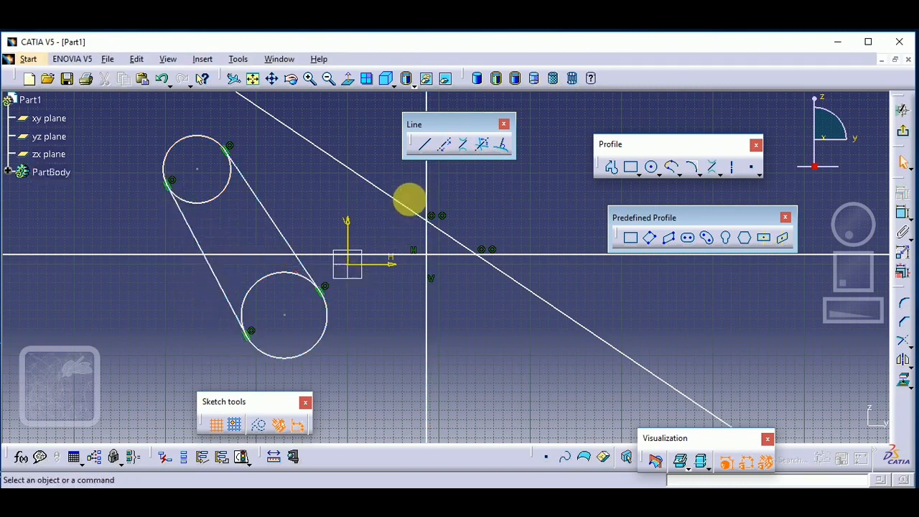
left_click(460, 150)
left_click(168, 181)
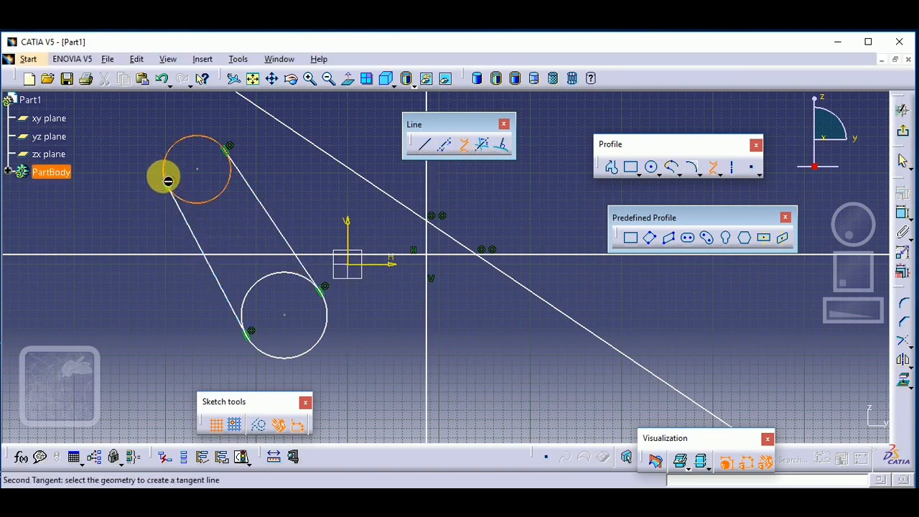
left_click(298, 281)
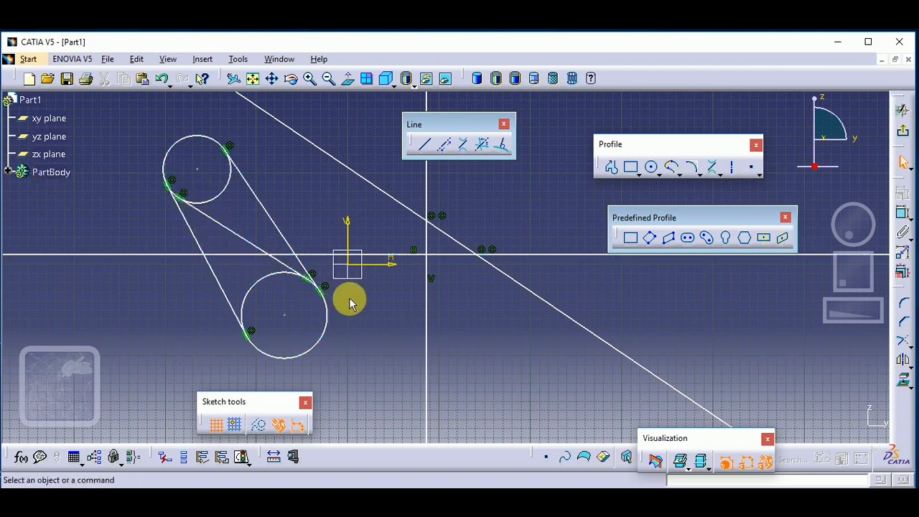
Create a second crossing bi-tangent line from the upper circle's right side to the lower circle's left side.
left_click(463, 146)
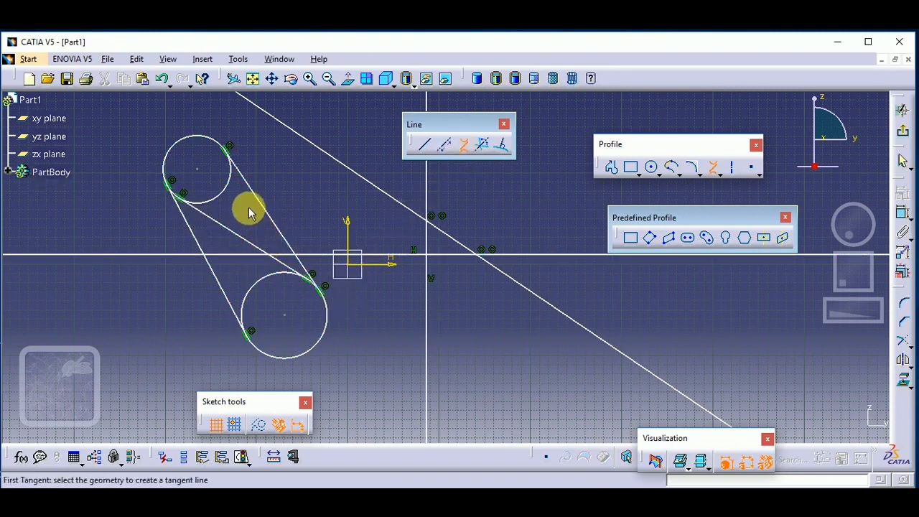
left_click(233, 184)
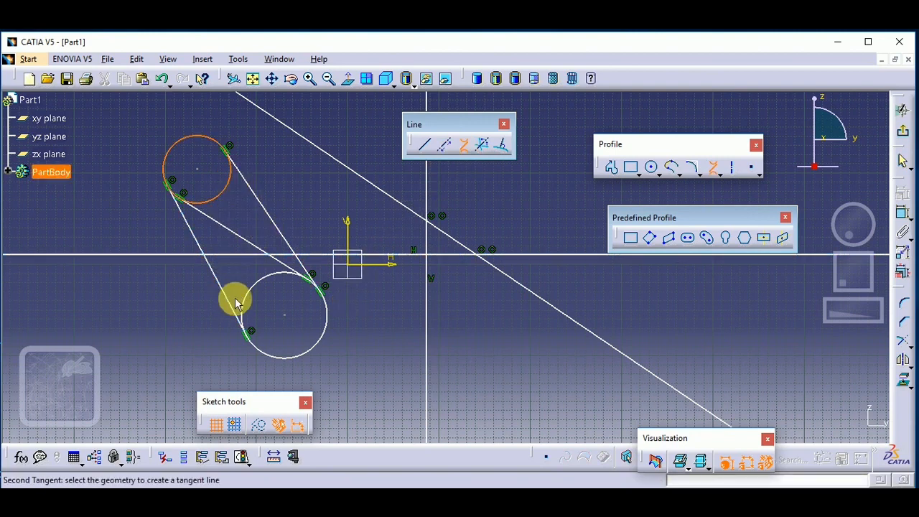
left_click(253, 315)
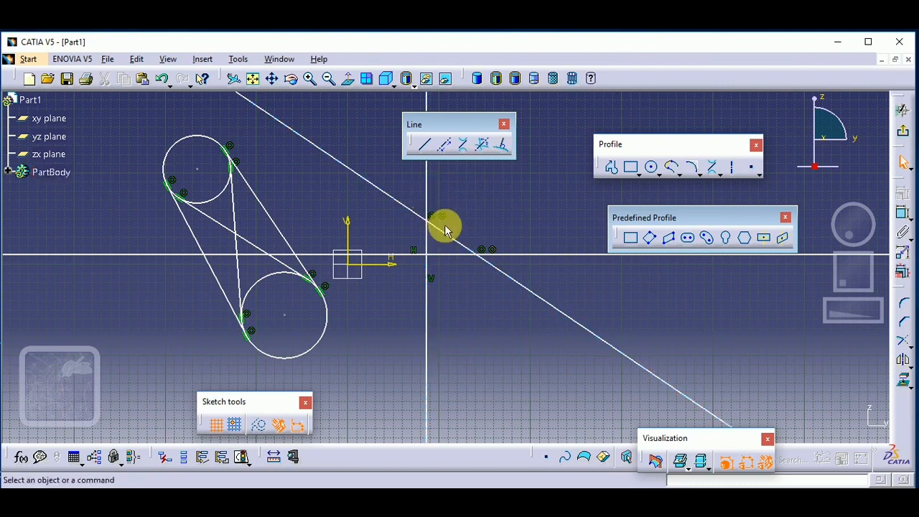
Create a bisecting line between the vertical infinite line and the slanted infinite line.
left_click(483, 144)
left_click(427, 191)
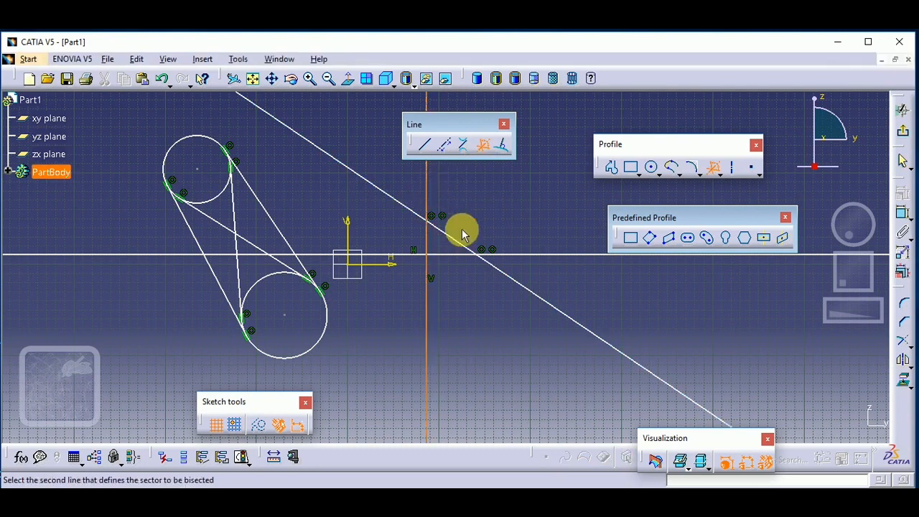
left_click(467, 245)
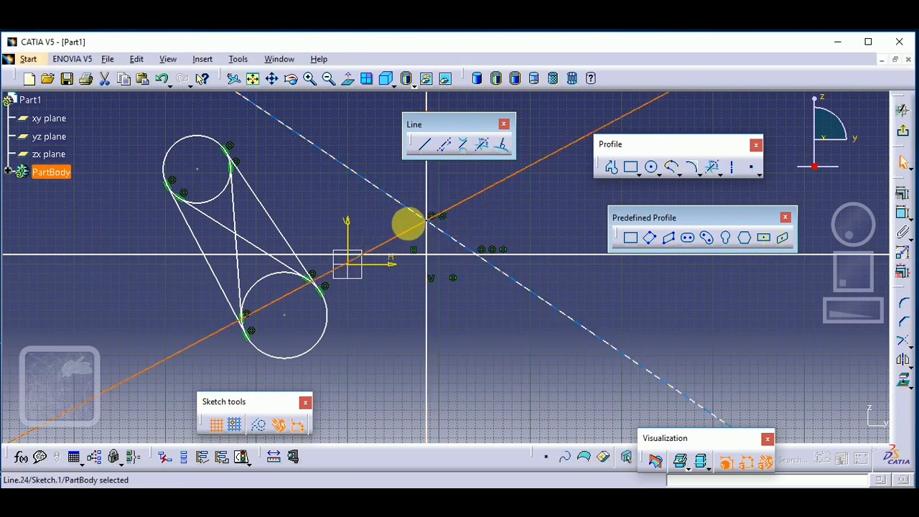
Draw a line normal to the lower circle, starting from a point below and to the left of it.
left_click(504, 152)
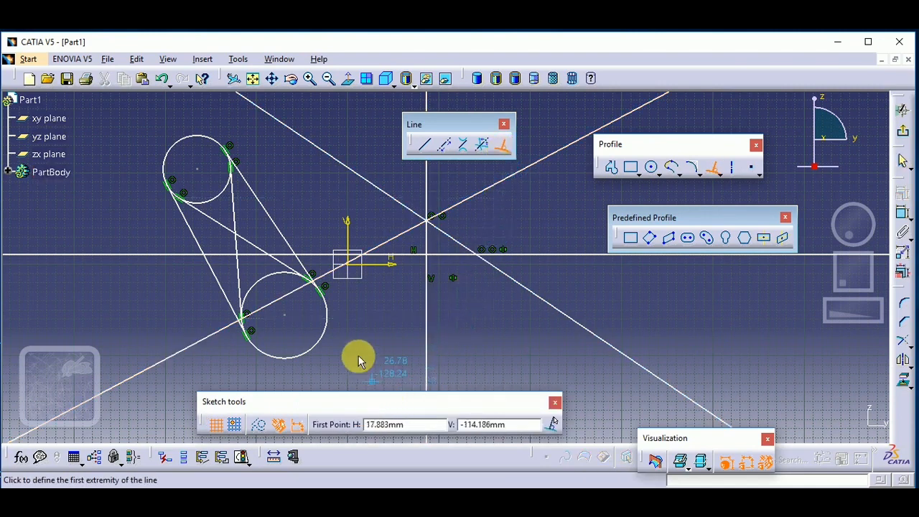
mouse_move(368, 343)
middle_mouse_down()
mouse_move(386, 296)
mouse_move(404, 293)
middle_mouse_up()
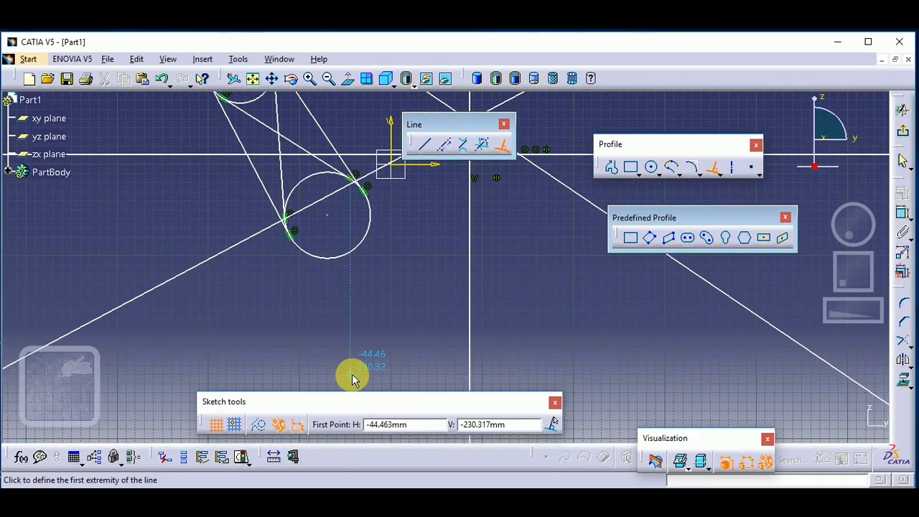
left_click(260, 376)
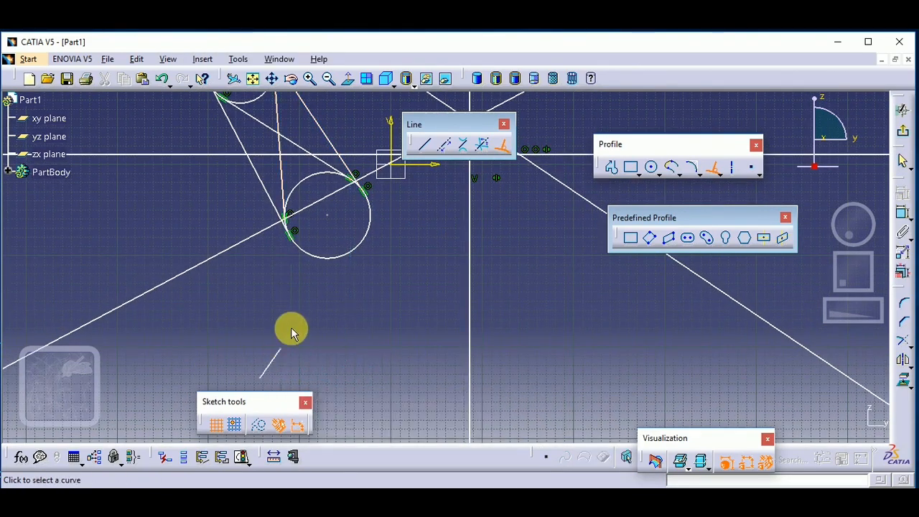
left_click(319, 259)
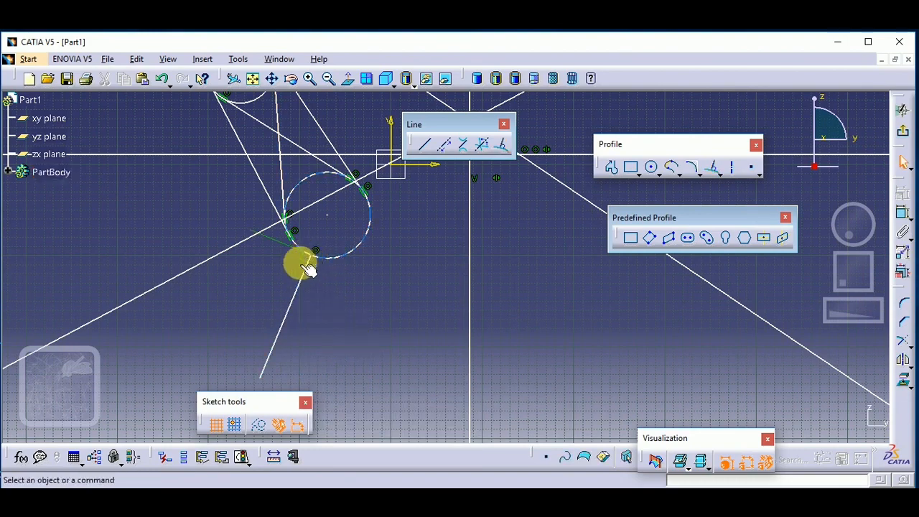
Draw a second line normal to the lower circle, starting from a point below and to the right of it.
middle_click_drag(302, 264, 304, 199)
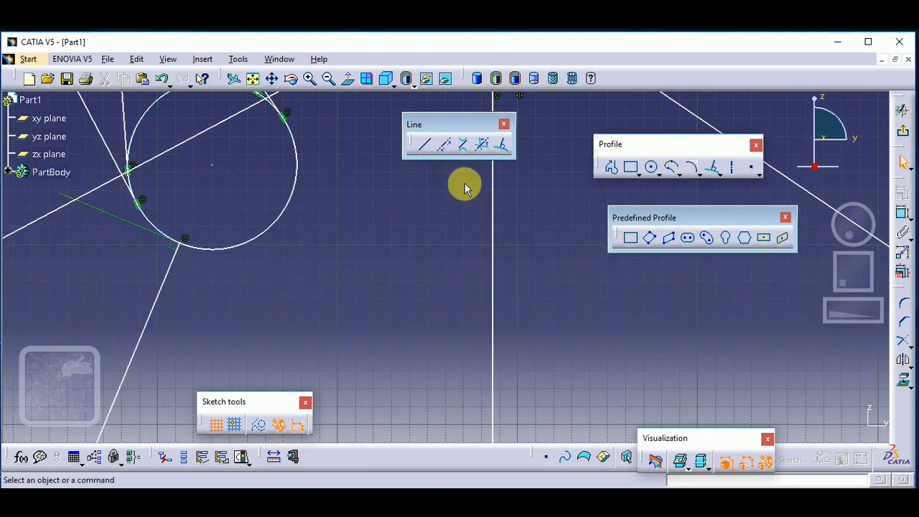
left_click(505, 149)
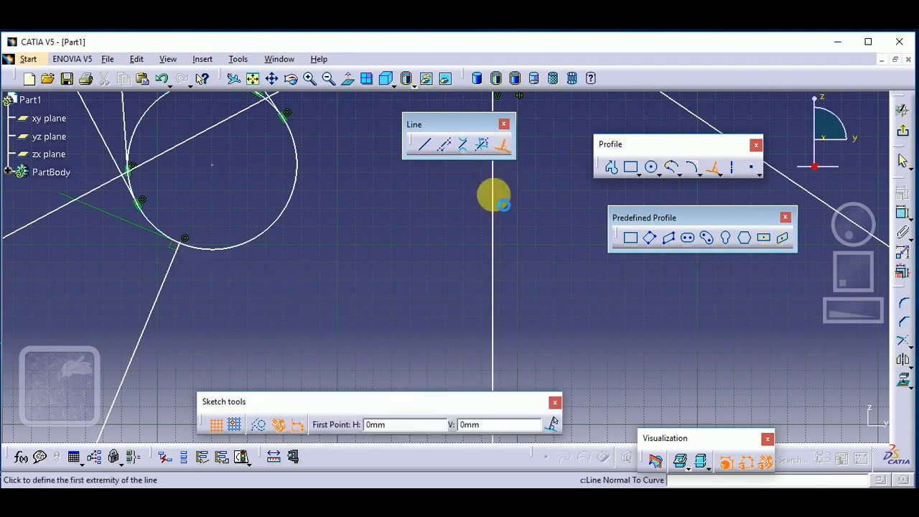
left_click(446, 368)
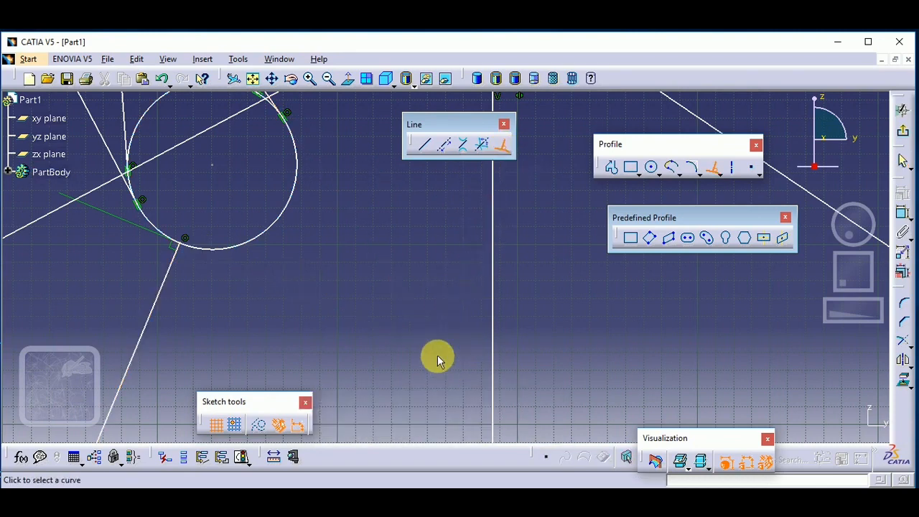
left_click(305, 171)
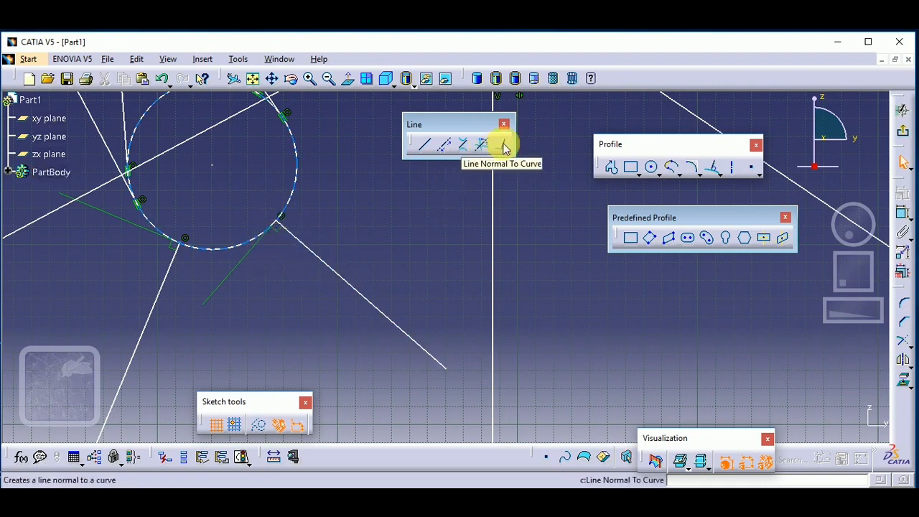
Delete both circles together with their bi-tangent lines and normal lines from the sketch.
middle_click_drag(408, 211, 446, 315)
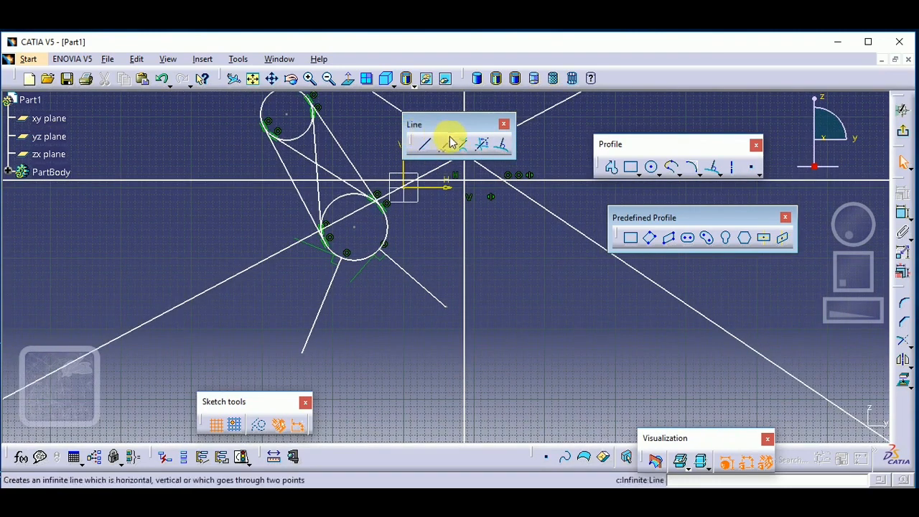
middle_click_drag(324, 241, 323, 282)
left_click_drag(256, 140, 540, 377)
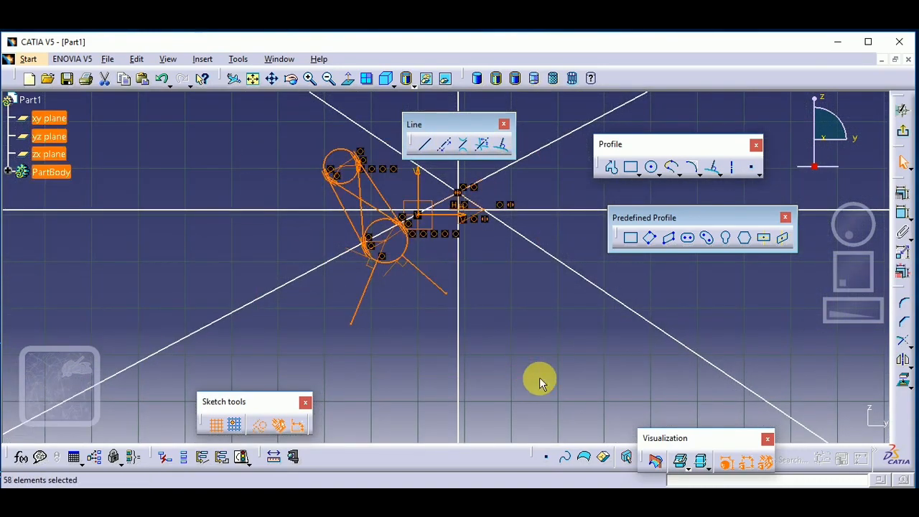
key("Delete")
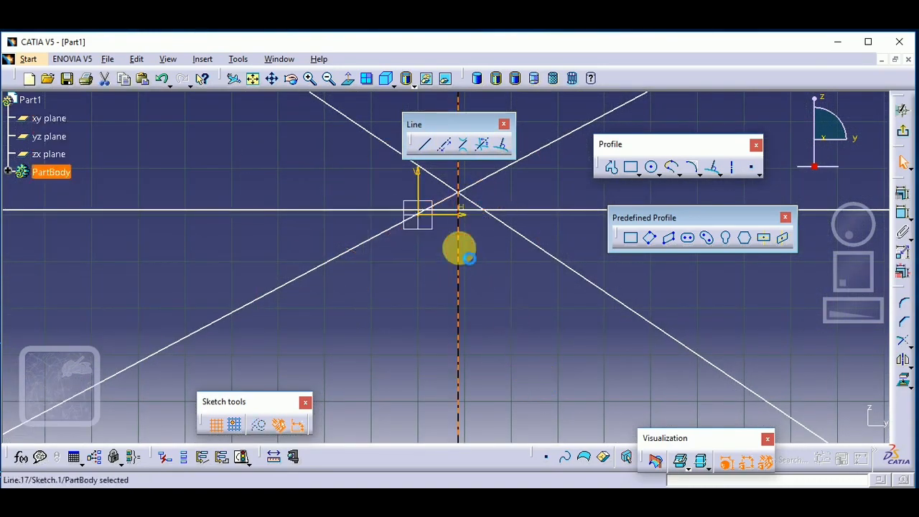
Delete the remaining infinite lines and the bisecting line from the sketch.
left_click(507, 226)
key("Delete")
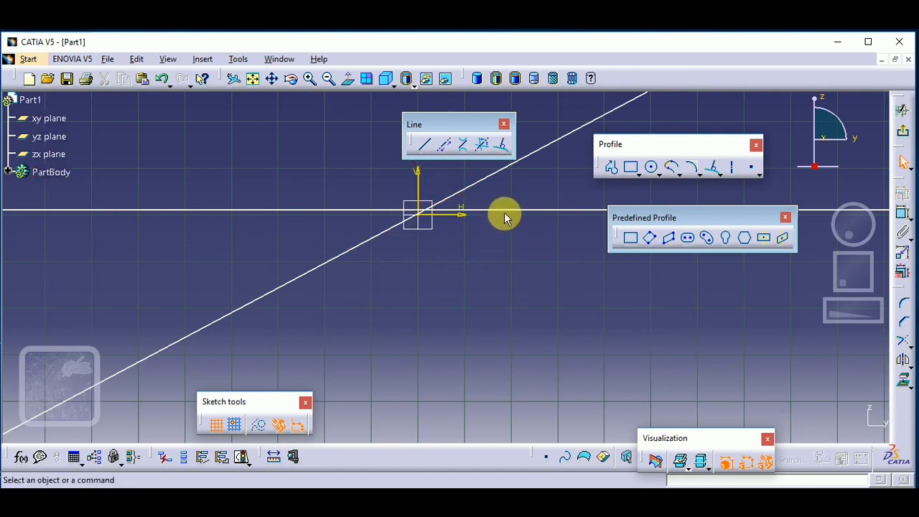
left_click(503, 210)
key("Delete")
left_click(464, 190)
key("Delete")
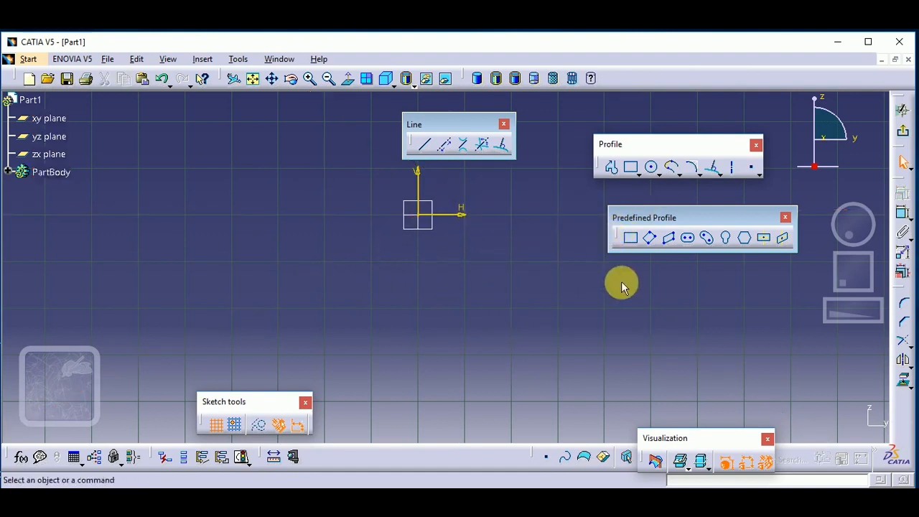
Draw a nearly horizontal axis line across the sketch origin, extending to both sides of it.
left_click(735, 171)
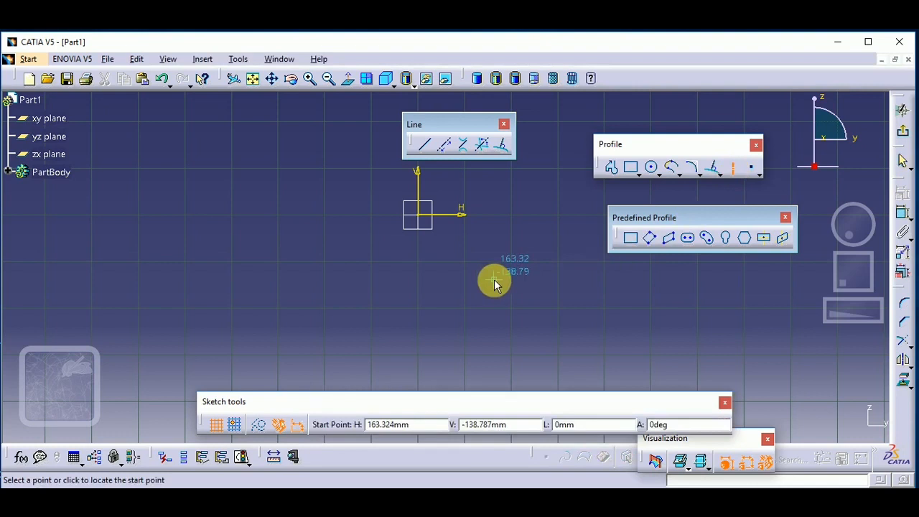
left_click(325, 214)
left_click(507, 211)
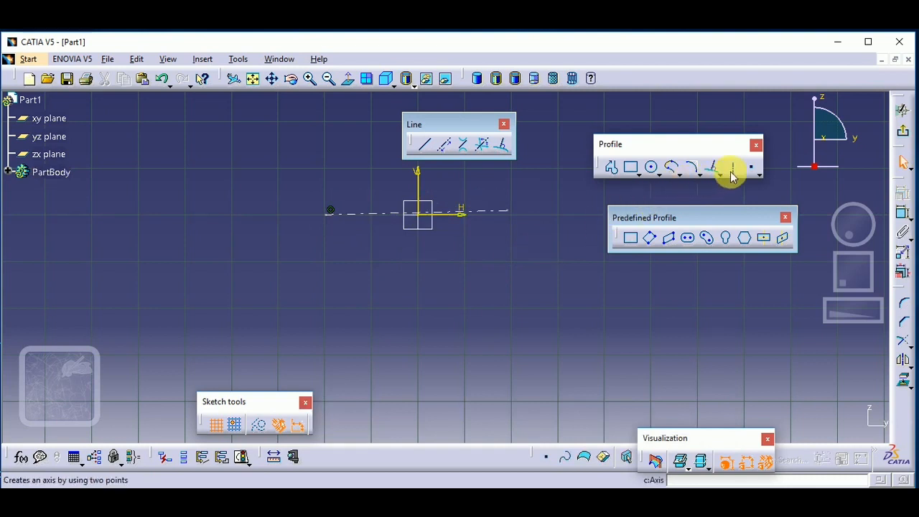
Draw a second, steeply inclined axis line well to the left of the first axis line.
left_click(733, 168)
left_click(222, 331)
left_click(240, 173)
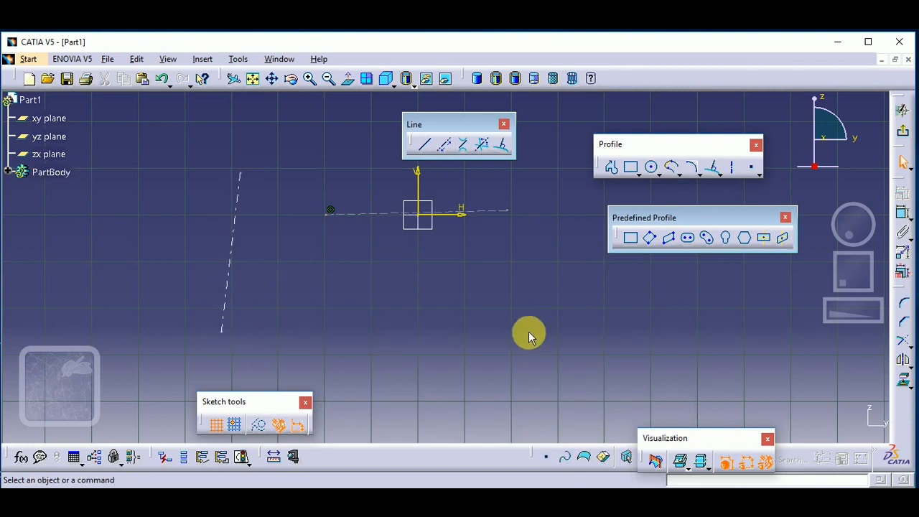
Draw three more slanted axis lines in one continuous run, between the steep left axis line and the sketch origin.
left_click(734, 171)
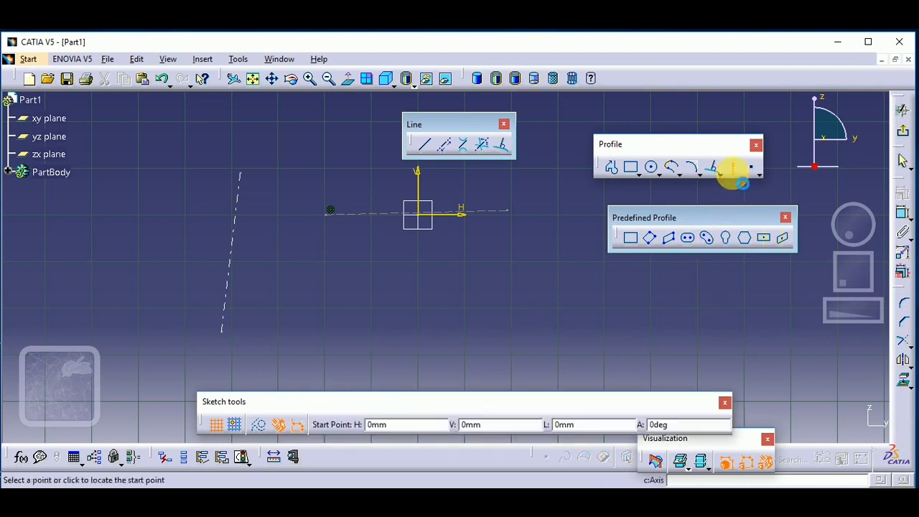
left_click(325, 316)
left_click(302, 173)
left_click(392, 331)
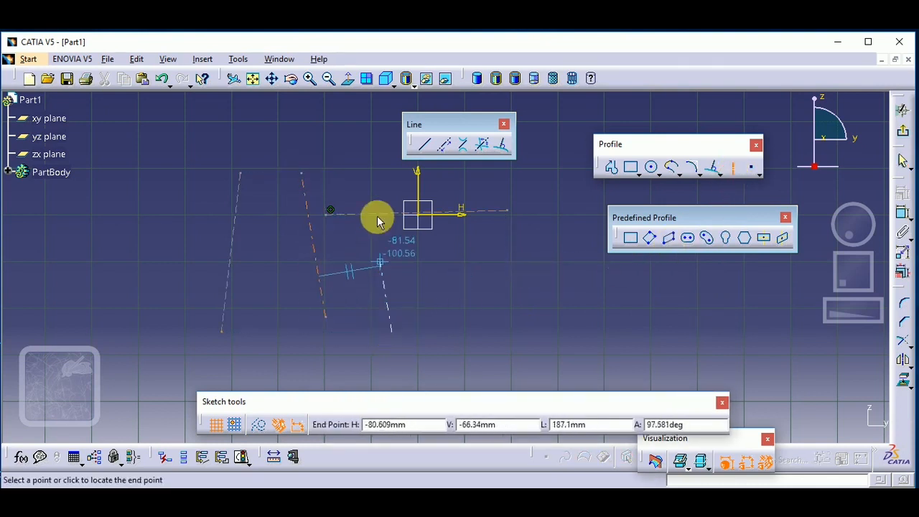
left_click(370, 176)
left_click(460, 320)
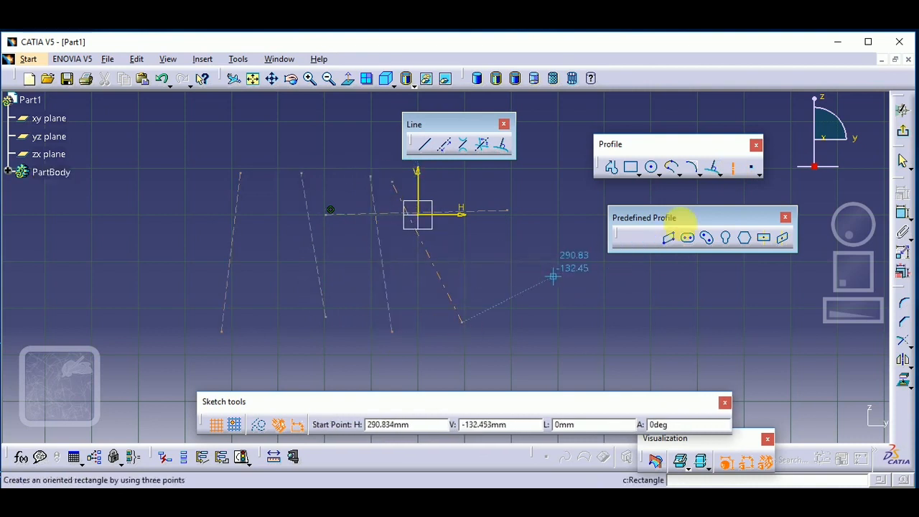
key("Escape")
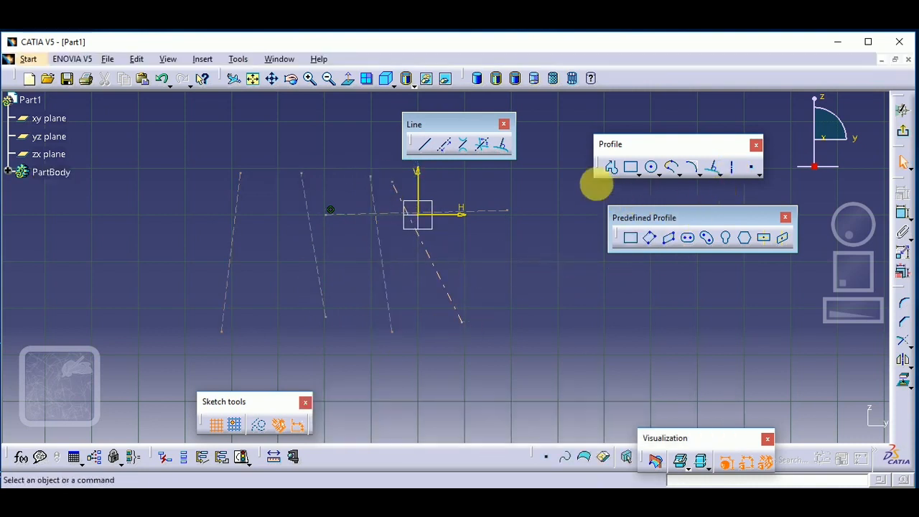
Draw seven circles of varying size across the sketch in one continuous run of the Circle command.
left_click(653, 169)
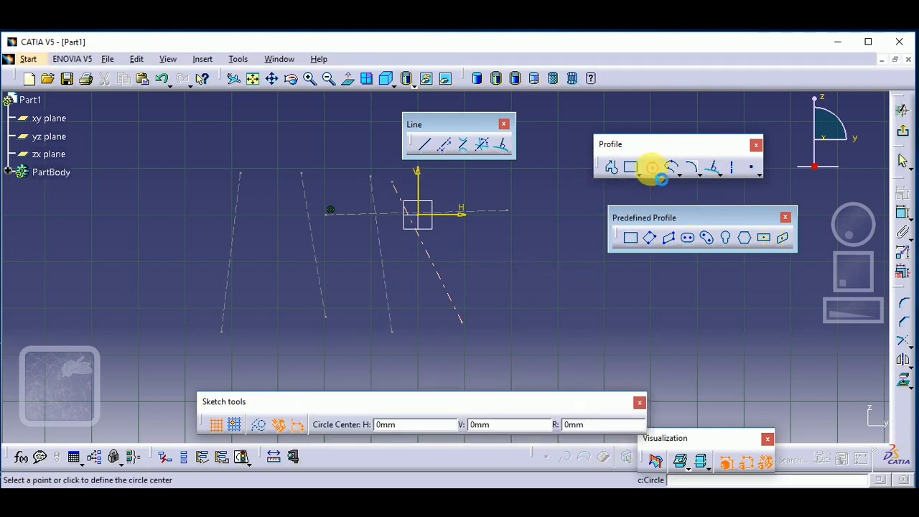
left_click(157, 184)
left_click(161, 206)
left_click(158, 270)
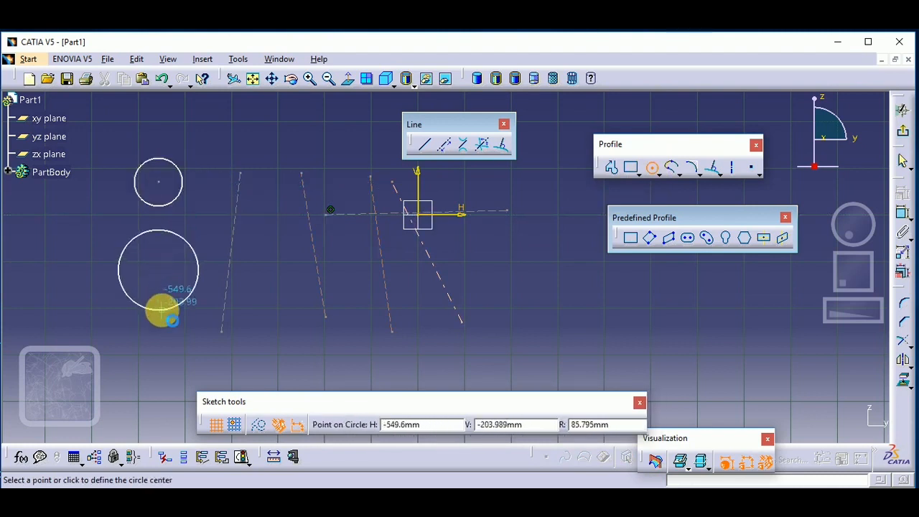
left_click(162, 311)
left_click(288, 308)
left_click(293, 261)
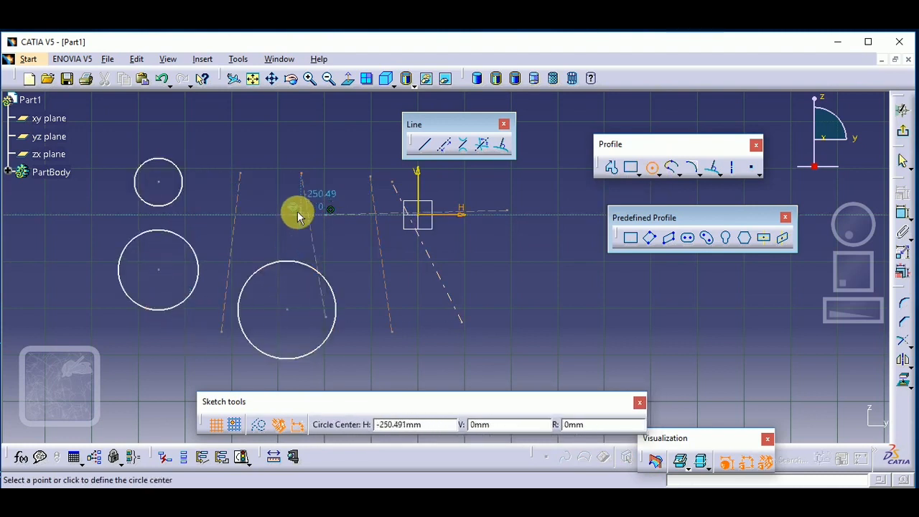
left_click(366, 248)
left_click(397, 289)
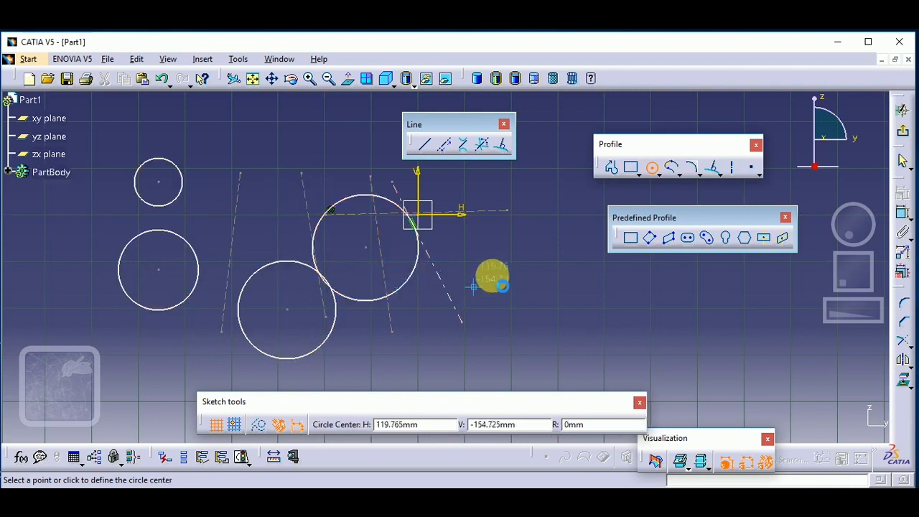
left_click(509, 265)
left_click(535, 292)
left_click(547, 168)
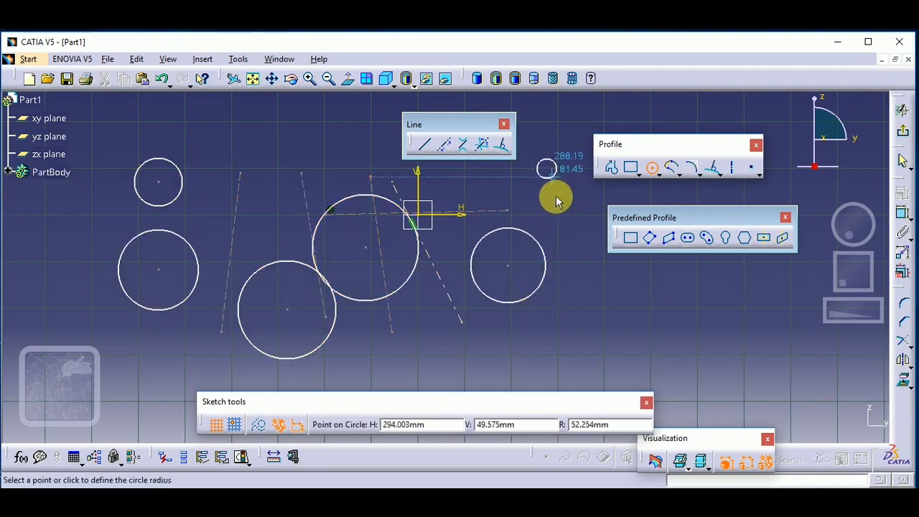
left_click(555, 195)
left_click(592, 290)
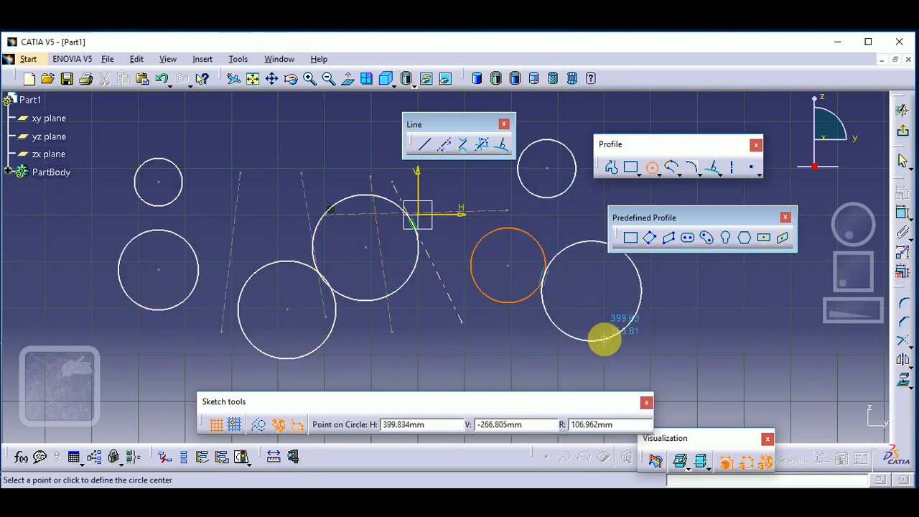
left_click(605, 339)
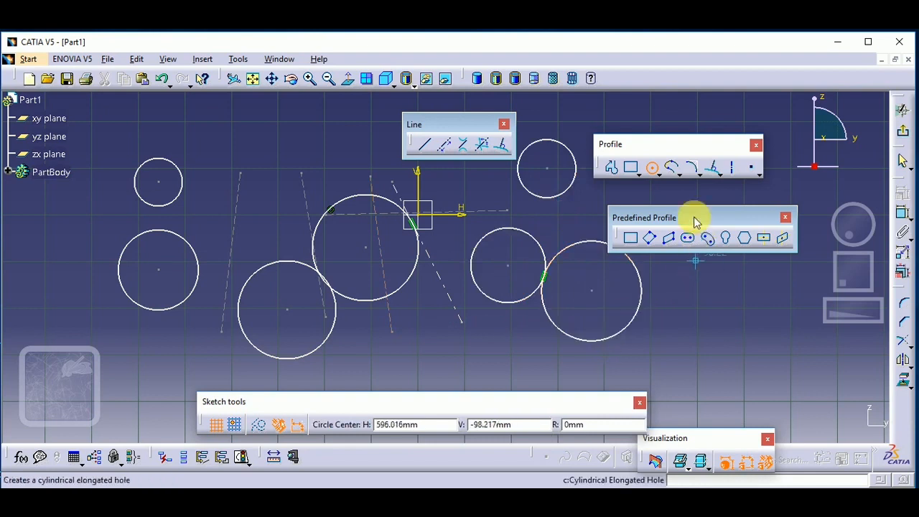
left_click(653, 168)
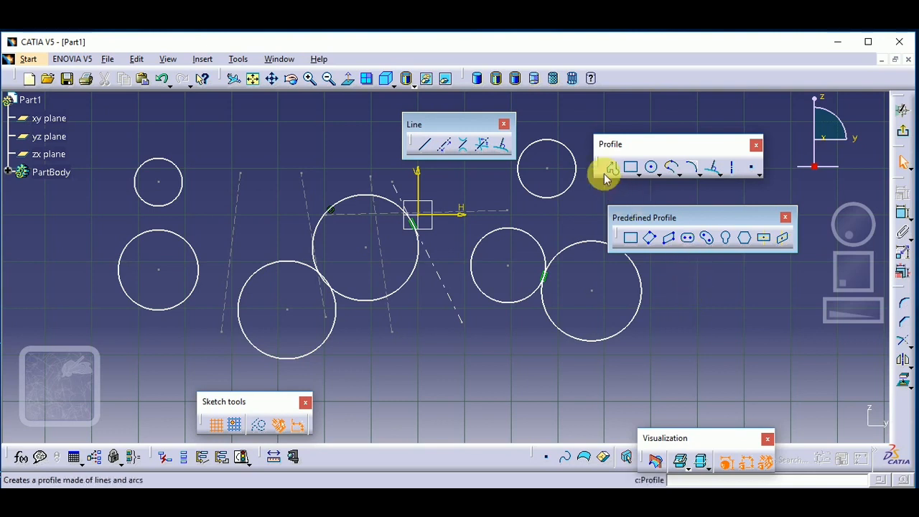
Detach the point tools as a floating toolbar and delete all axis lines and circles from the sketch.
left_click(754, 166)
left_click_drag(755, 172, 723, 352)
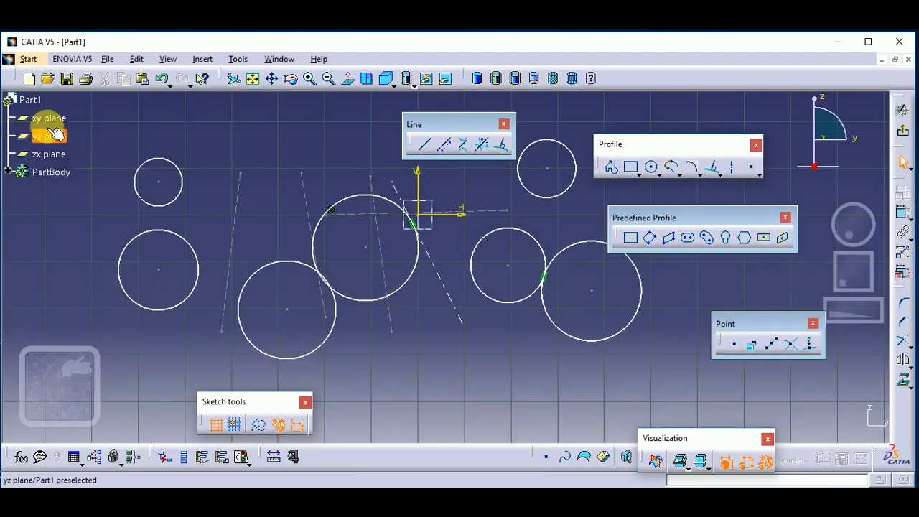
mouse_move(112, 117)
left_mouse_down()
mouse_move(369, 297)
mouse_move(625, 357)
mouse_move(649, 381)
left_mouse_up()
key("Delete")
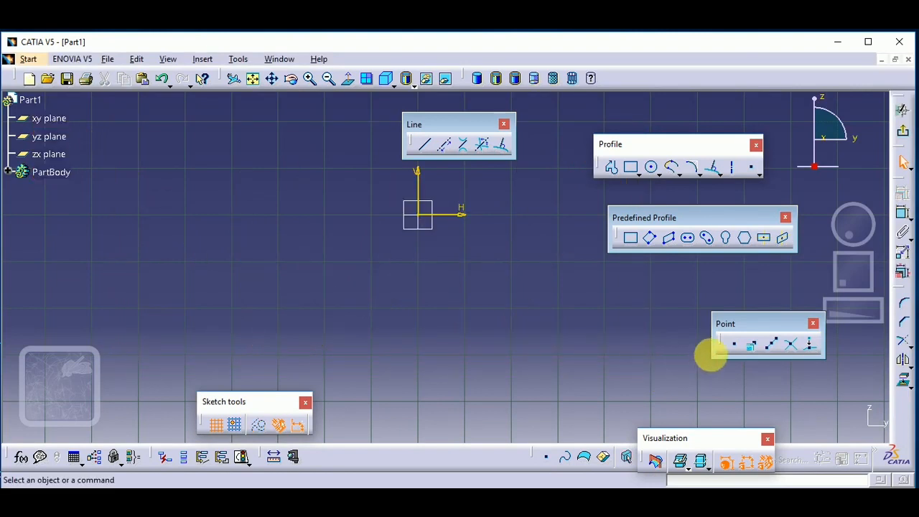
Place a freehand point to the left of and slightly below the sketch origin.
left_click(734, 346)
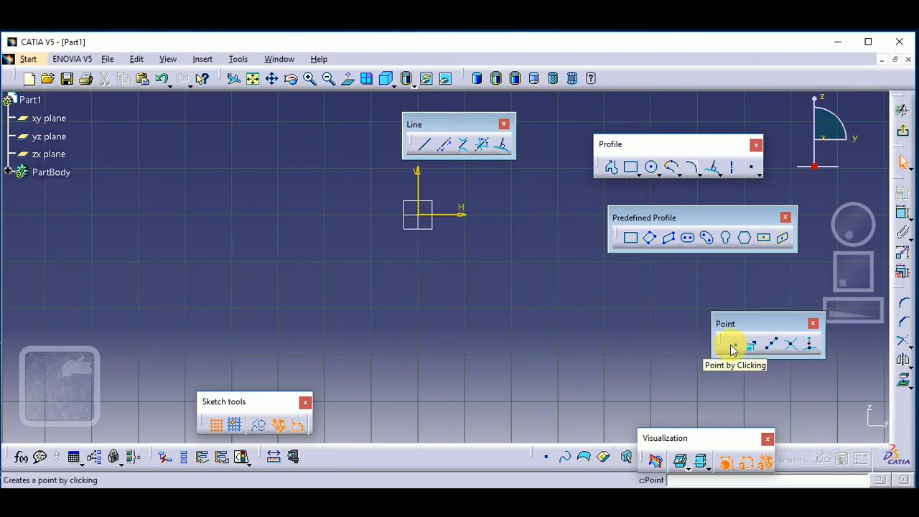
left_click(734, 347)
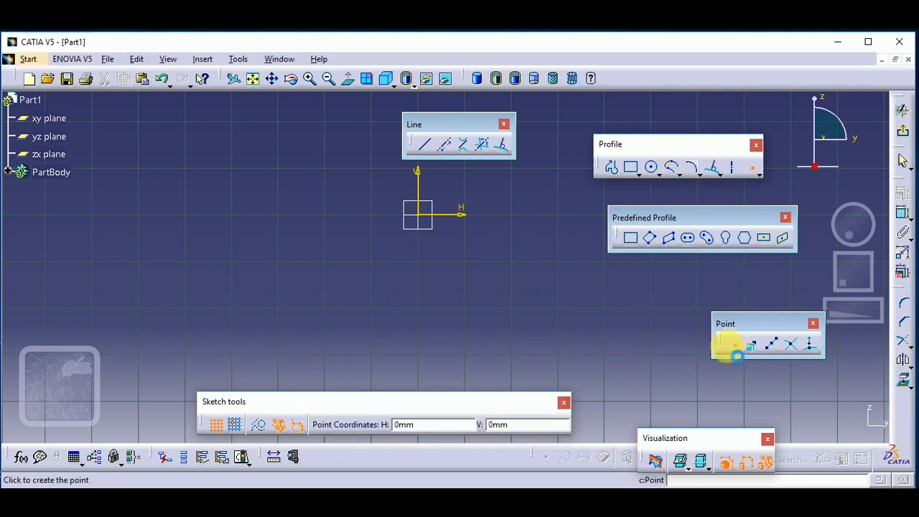
left_click(324, 235)
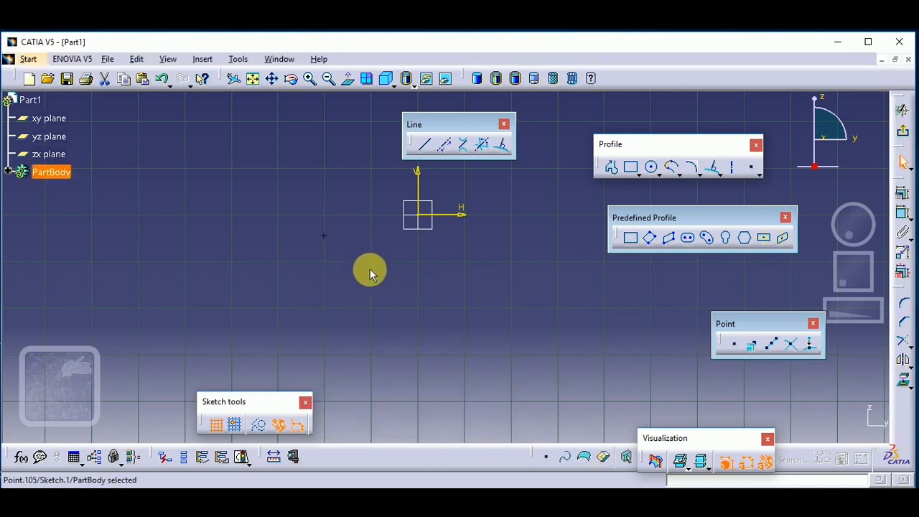
left_click(349, 224)
left_click_drag(348, 222, 296, 266)
left_click(373, 253)
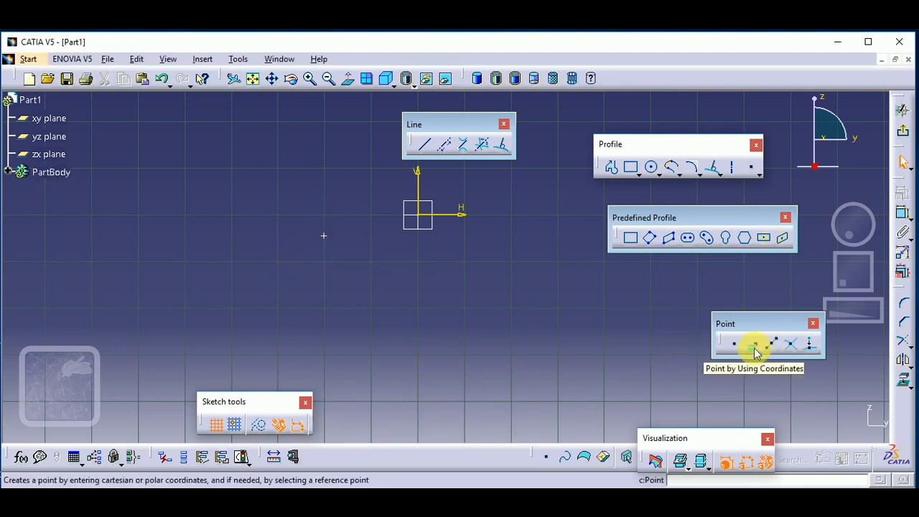
Create a point by Cartesian coordinates at H 50 mm and V 0 mm.
mouse_move(496, 273)
middle_mouse_down()
mouse_move(421, 324)
mouse_move(472, 372)
middle_mouse_up()
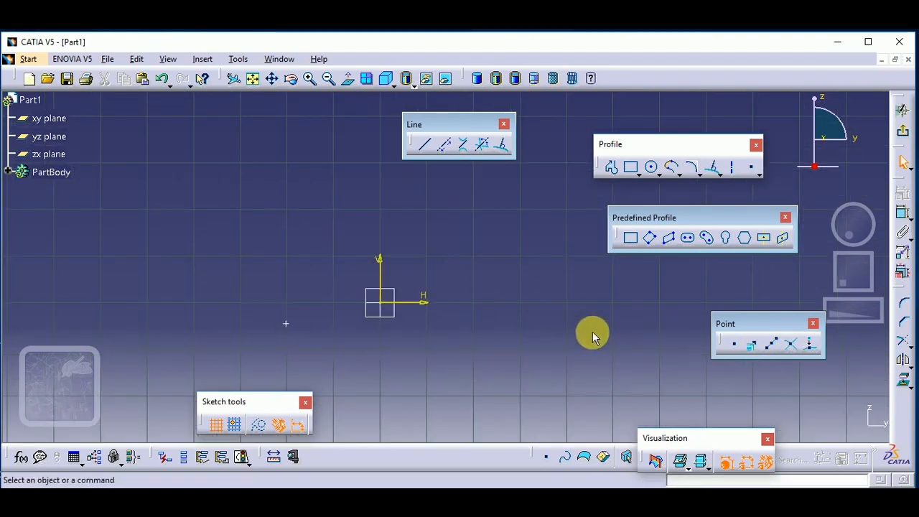
left_click(754, 351)
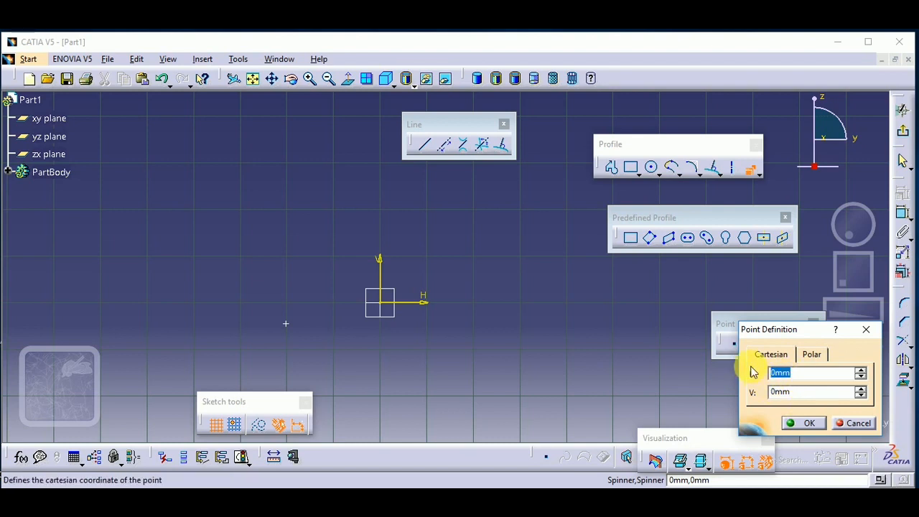
type("5")
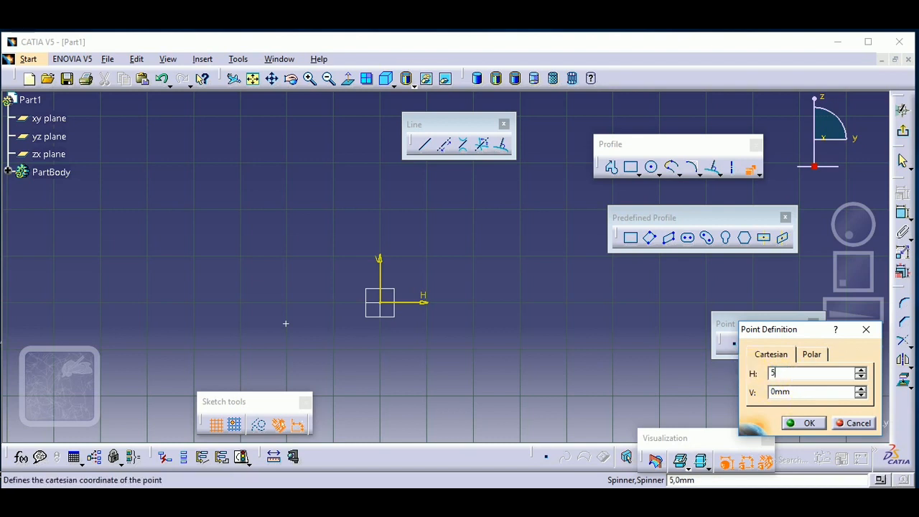
type("0")
key("Tab")
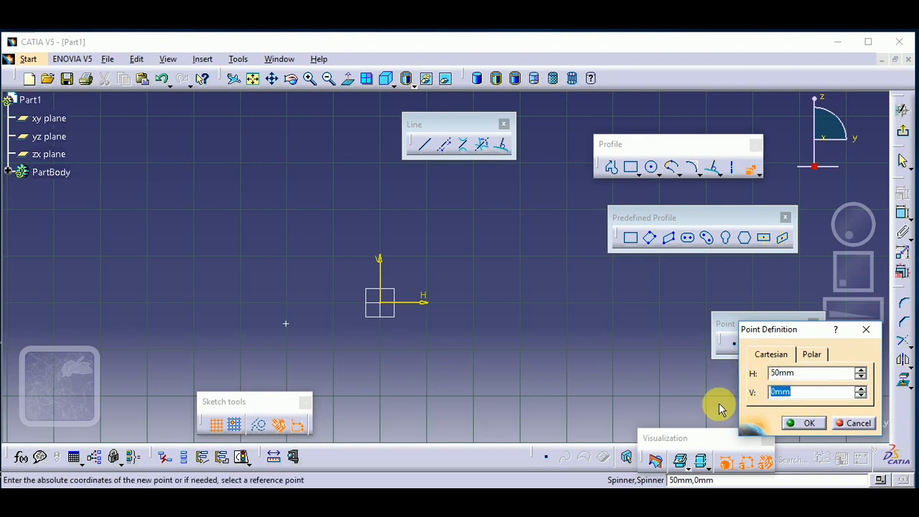
key("Return")
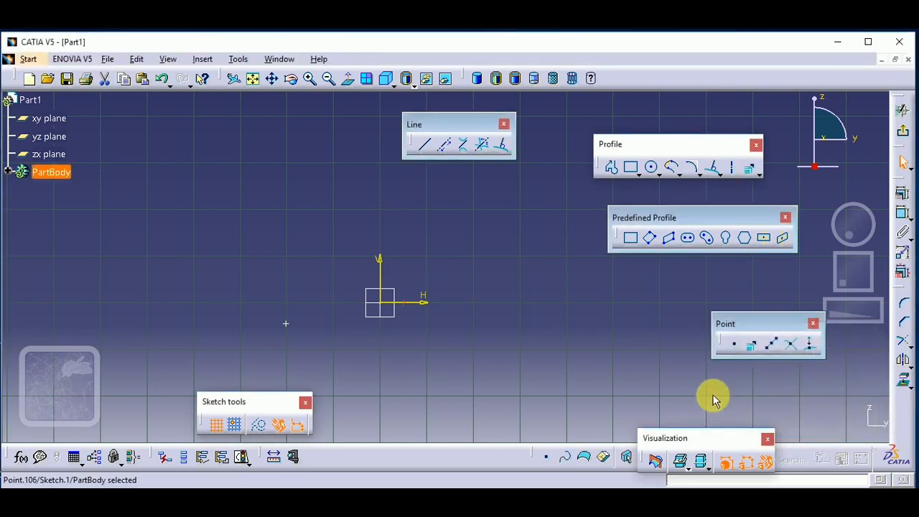
Move the vertical offset dimension of the coordinate point so its value sits above the horizontal axis.
mouse_move(582, 359)
middle_mouse_down()
mouse_move(509, 338)
mouse_move(517, 315)
middle_mouse_up()
mouse_move(339, 366)
middle_mouse_down()
mouse_move(445, 347)
mouse_move(469, 288)
mouse_move(459, 279)
middle_mouse_up()
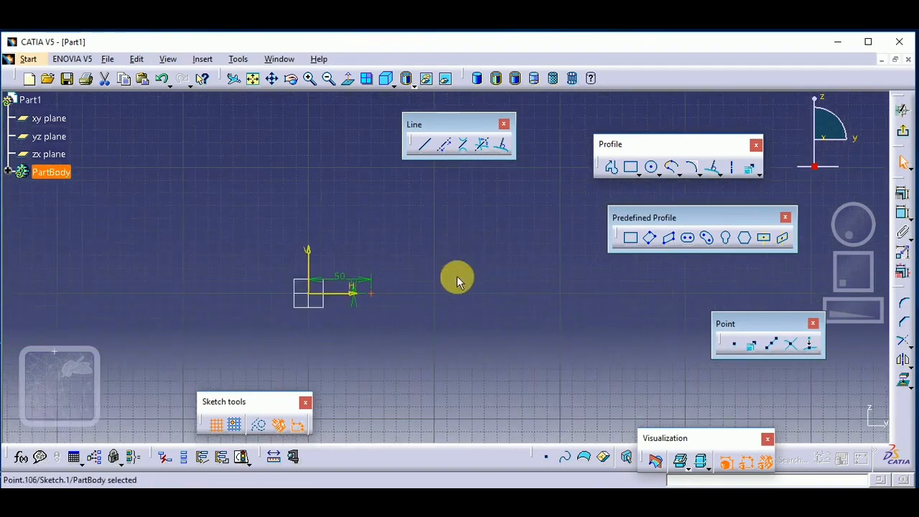
mouse_move(376, 310)
middle_mouse_down()
mouse_move(450, 323)
mouse_move(475, 276)
middle_mouse_up()
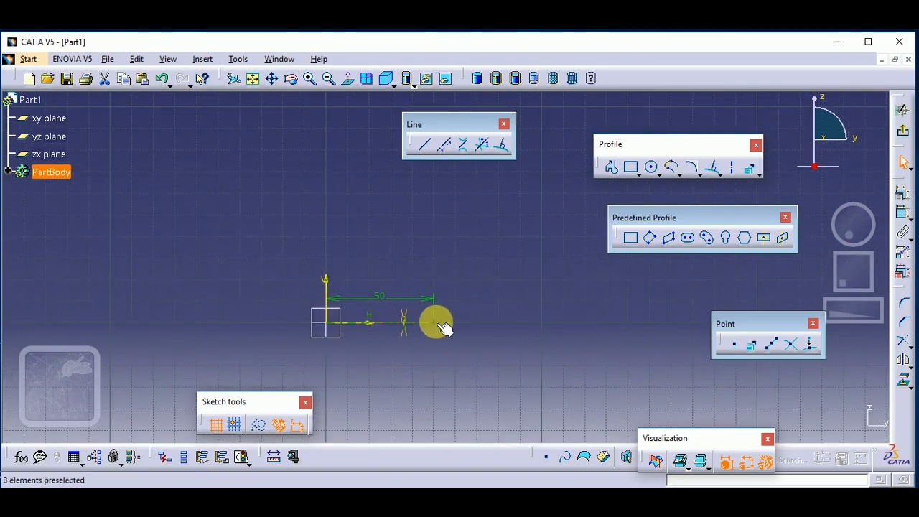
left_click(405, 318)
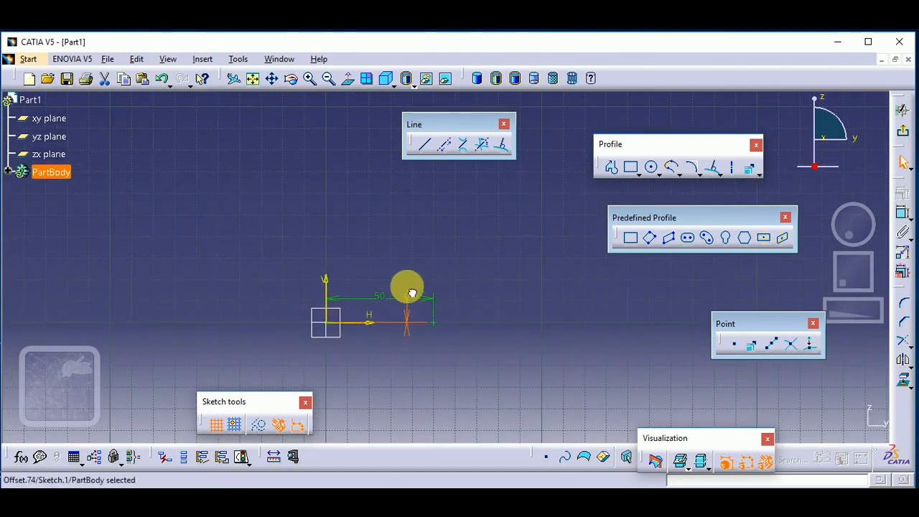
mouse_move(456, 328)
middle_mouse_down()
mouse_move(468, 329)
mouse_move(476, 353)
mouse_move(594, 266)
middle_mouse_up()
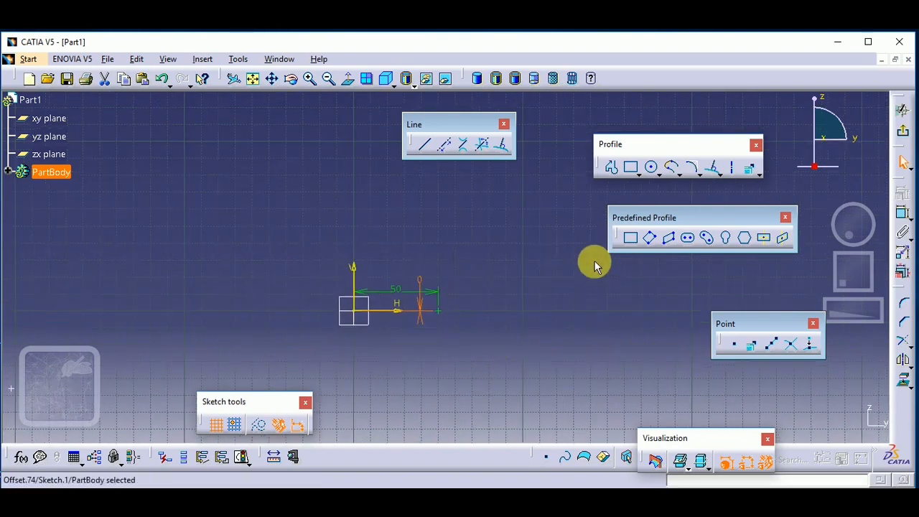
Create a point by Cartesian coordinates at H 50 mm and V 50 mm.
left_click(755, 345)
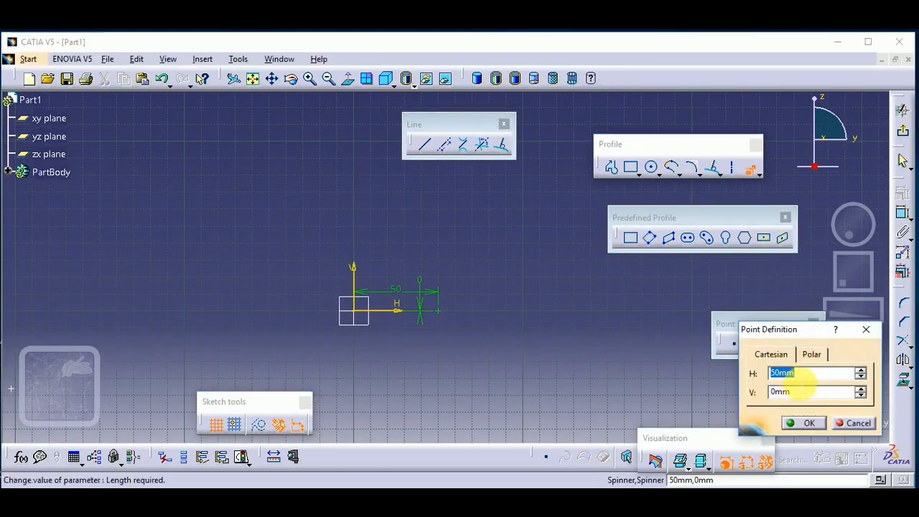
double_click(803, 392)
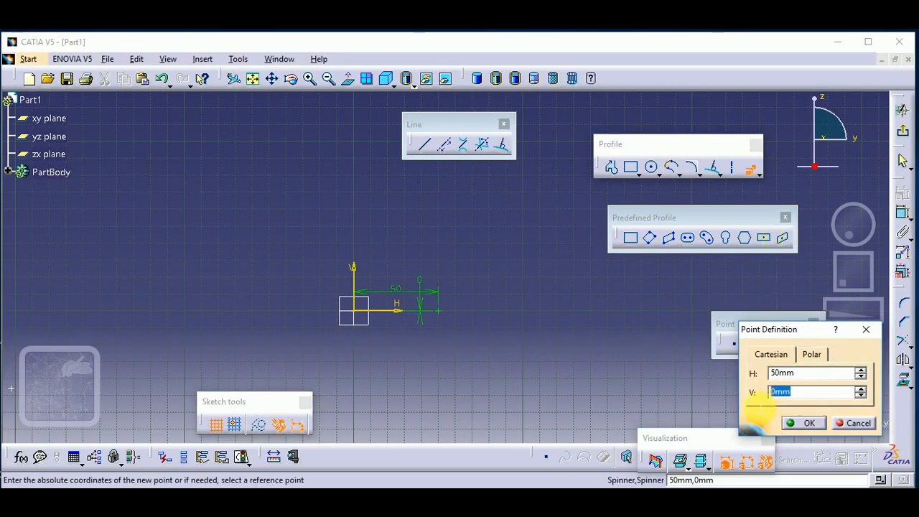
type("5")
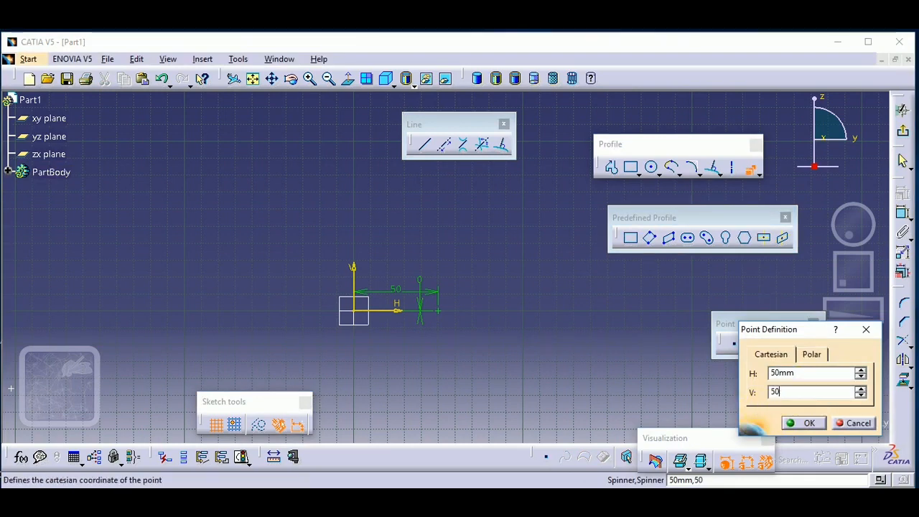
type("0")
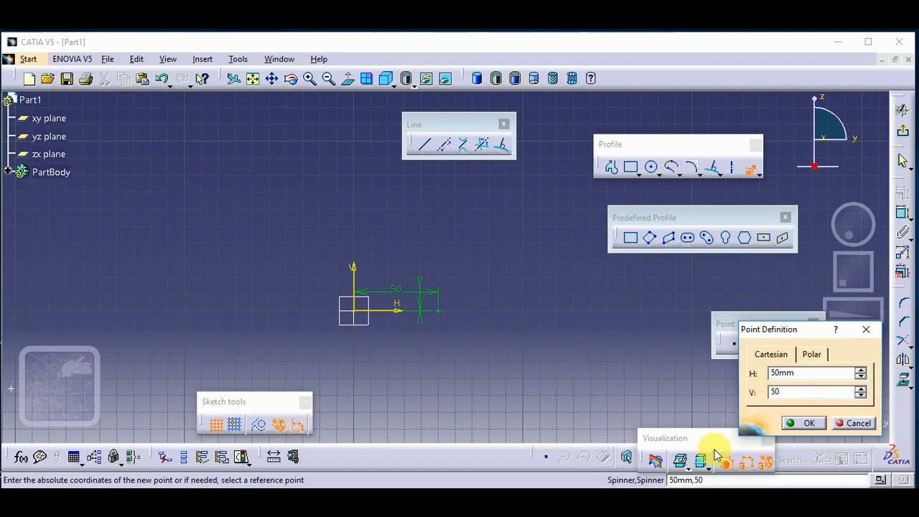
left_click(803, 424)
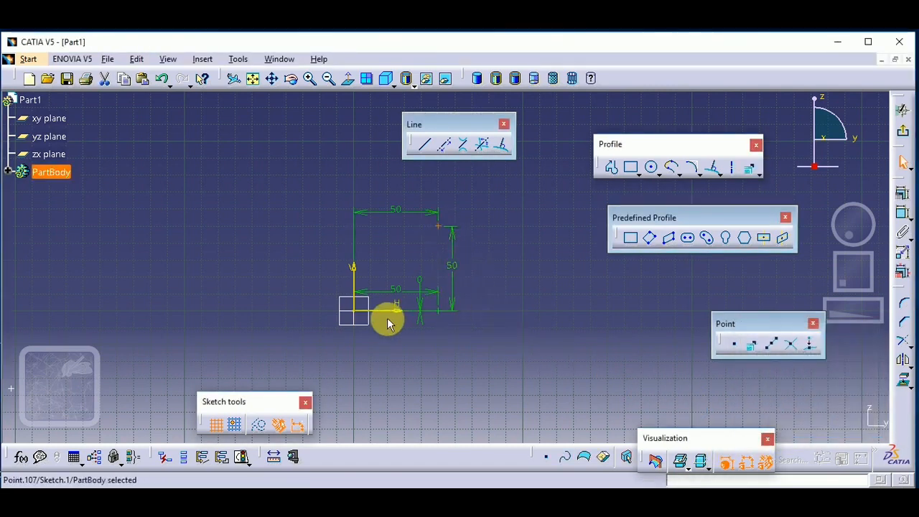
left_click(396, 213)
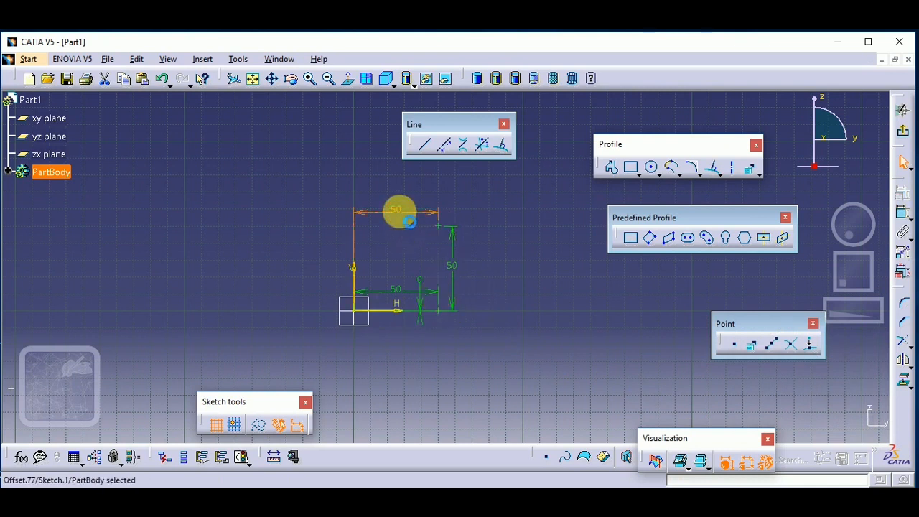
left_click(492, 285)
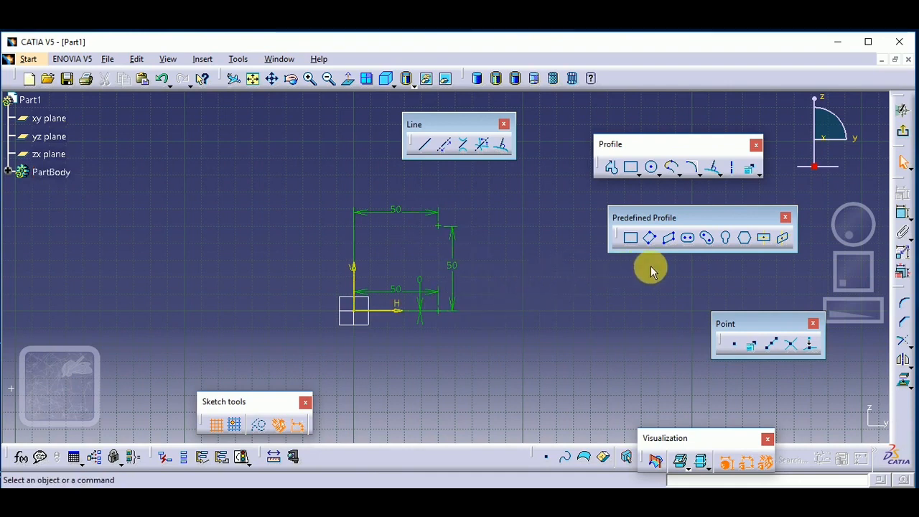
Create a point by polar coordinates with a radius of 50 mm and an angle of 135 degrees.
left_click(751, 346)
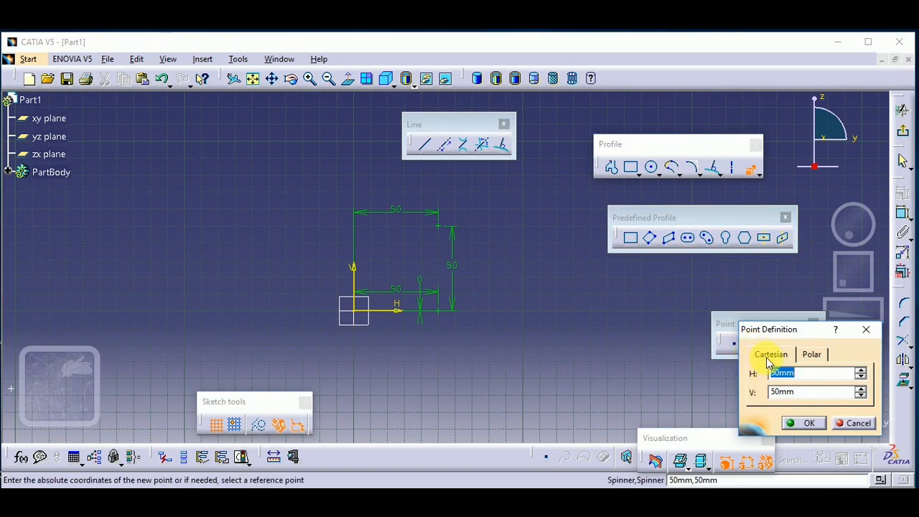
left_click(813, 356)
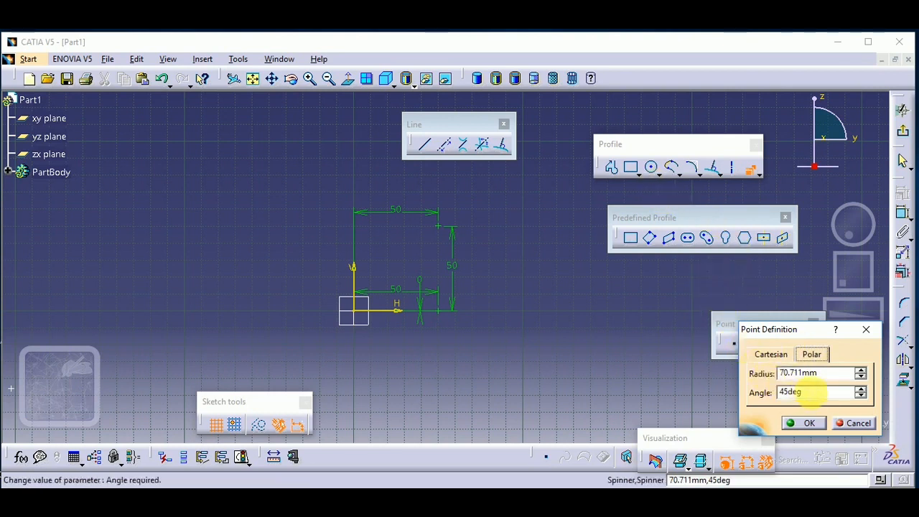
left_click_drag(832, 375, 773, 375)
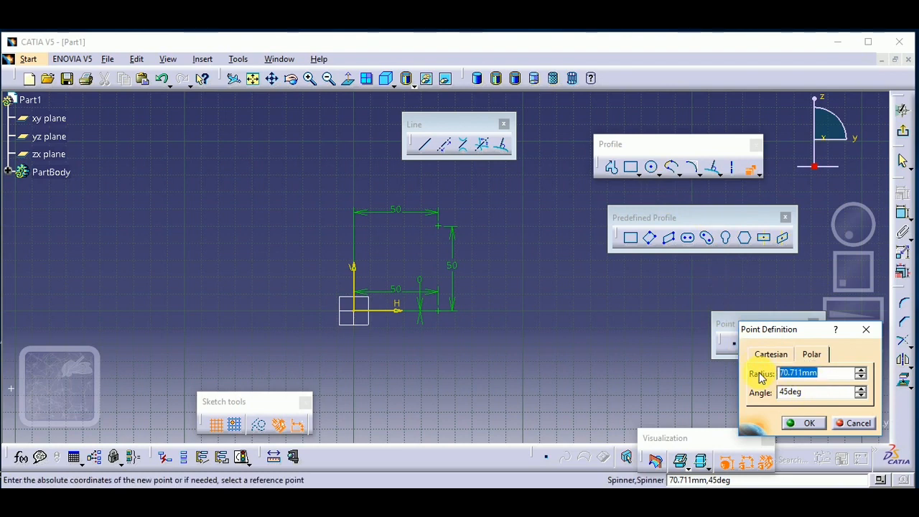
type("50")
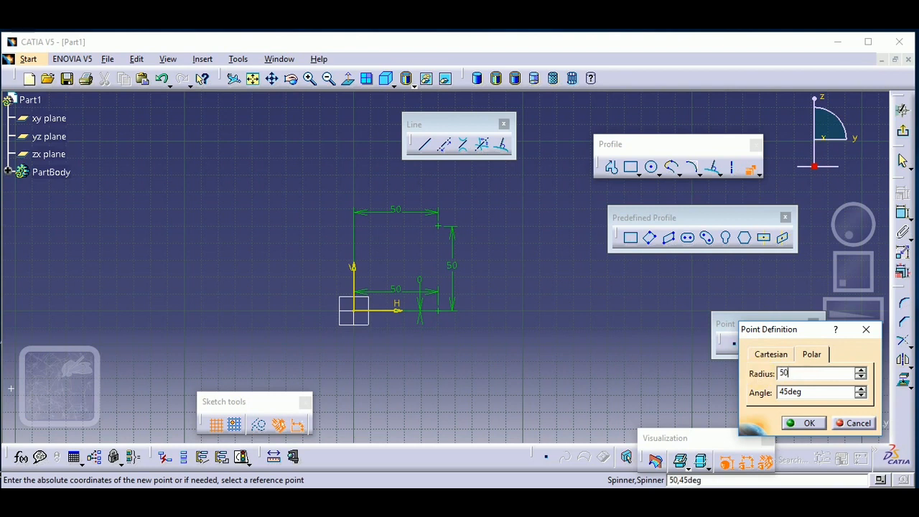
left_click_drag(832, 395, 772, 400)
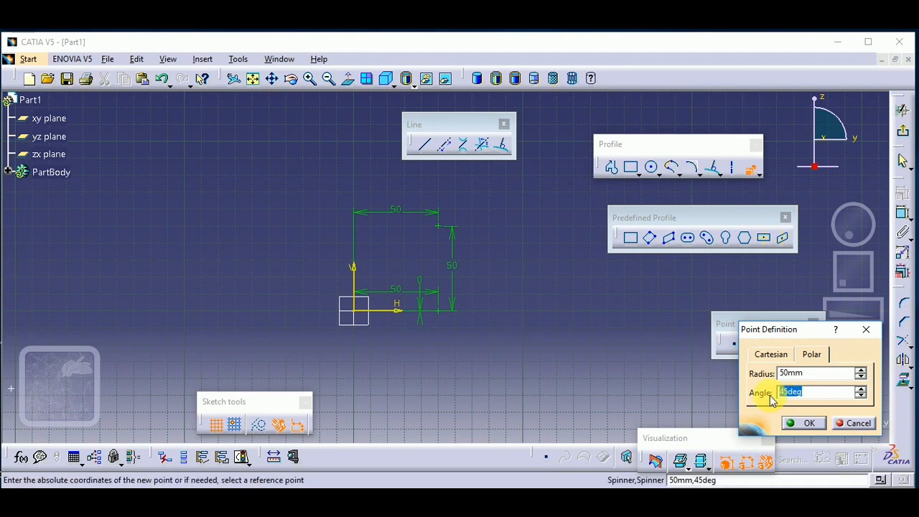
type("135")
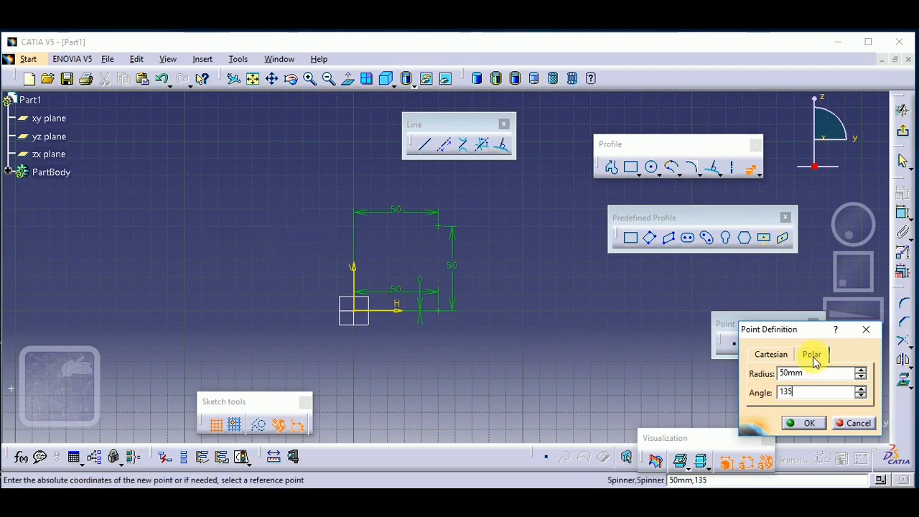
left_click(803, 423)
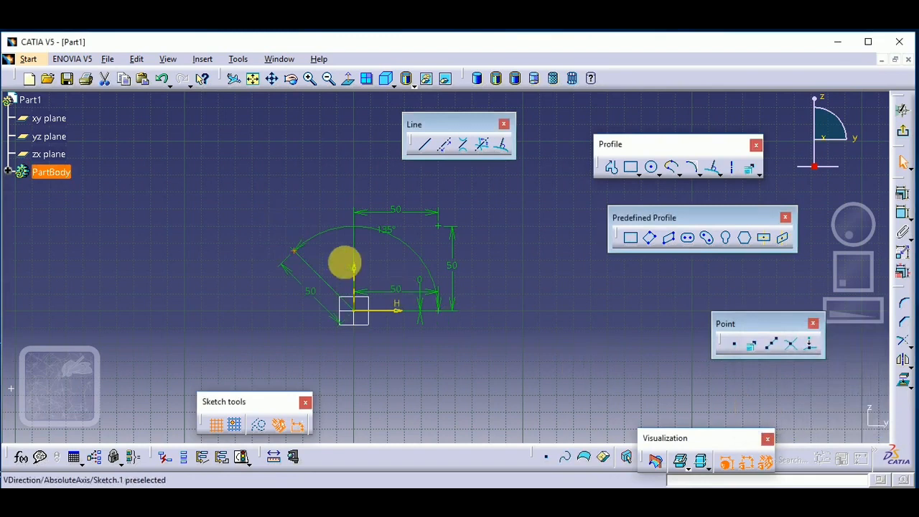
left_click(300, 260)
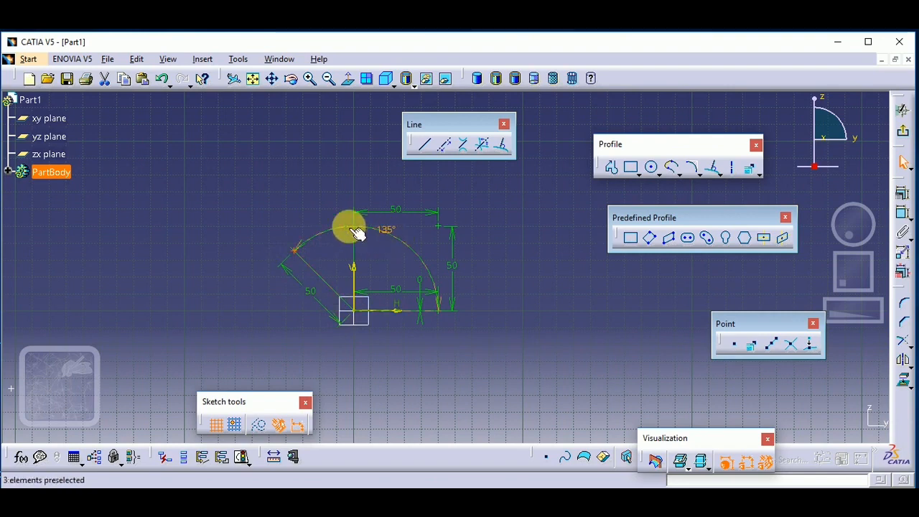
middle_click_drag(335, 244, 347, 193)
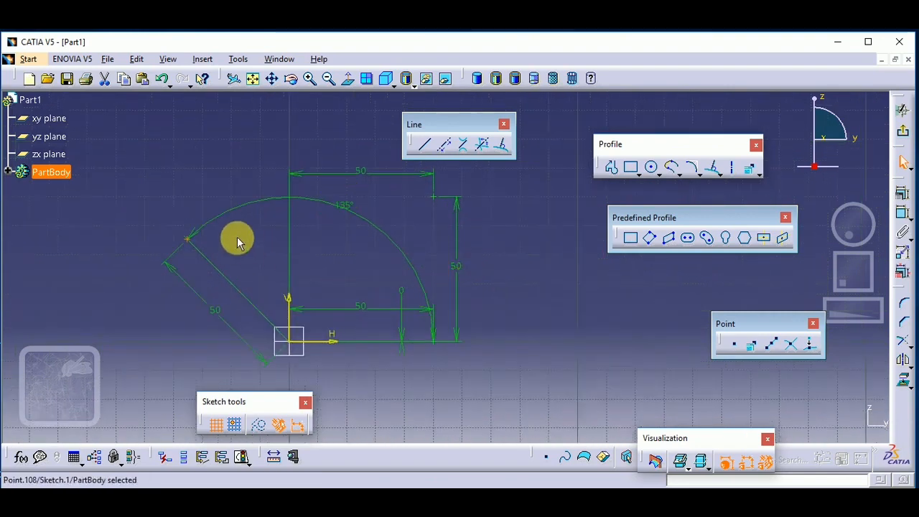
middle_click_drag(242, 242, 273, 290)
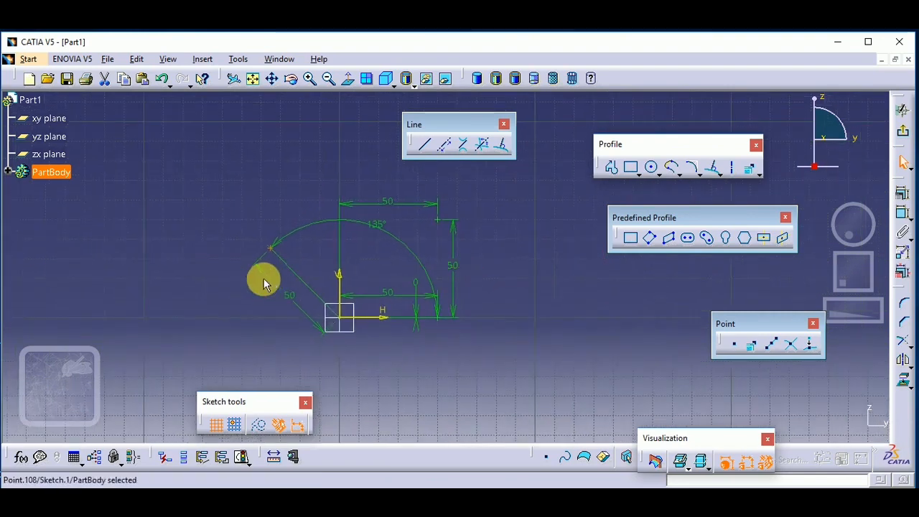
left_click(395, 342)
left_click(529, 248)
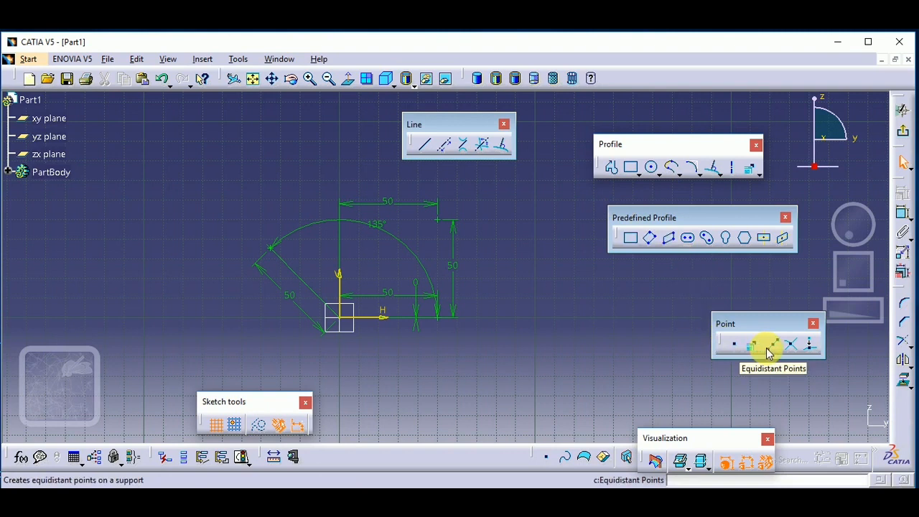
Delete all points and dimensions, and sketch a line about 141 mm long on the horizontal axis, extending past both sides of the origin.
mouse_move(213, 169)
left_mouse_down()
mouse_move(328, 271)
mouse_move(493, 364)
left_mouse_up()
key("Delete")
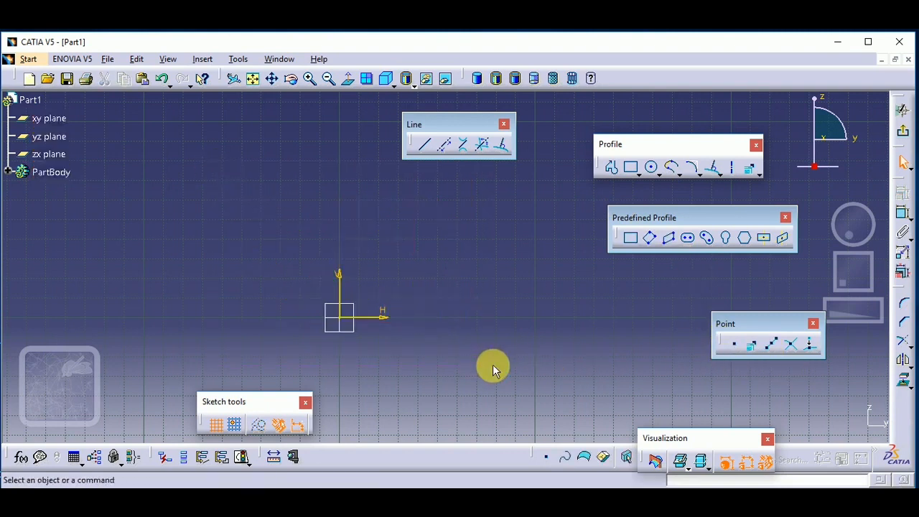
left_click(425, 145)
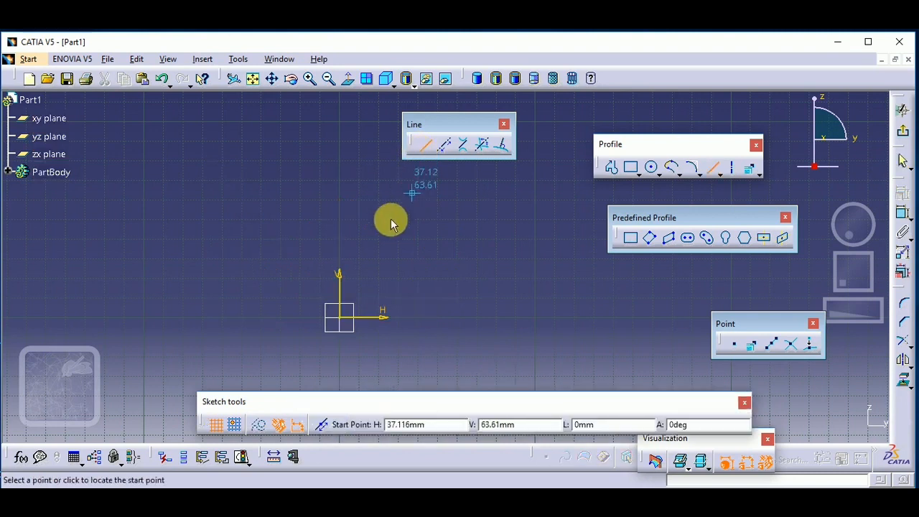
left_click(218, 317)
left_click(505, 317)
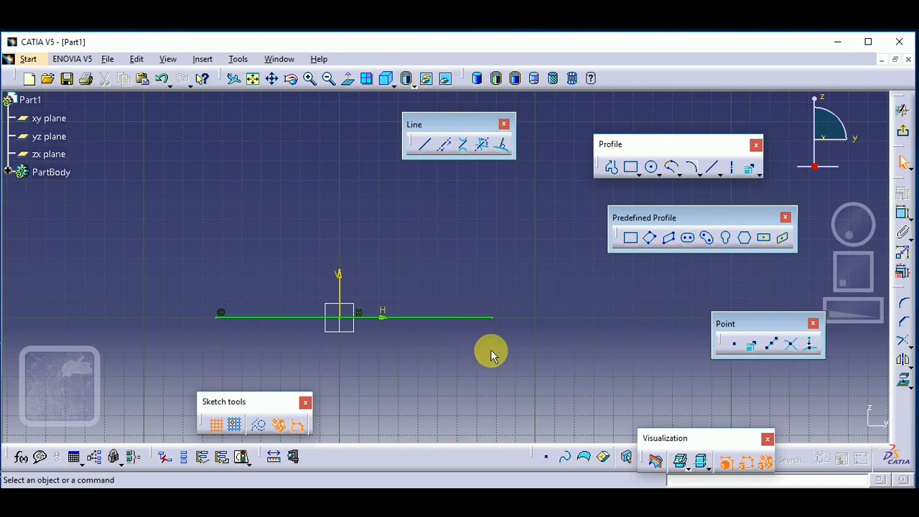
Create 5 equidistant points along the horizontal line.
left_click(774, 348)
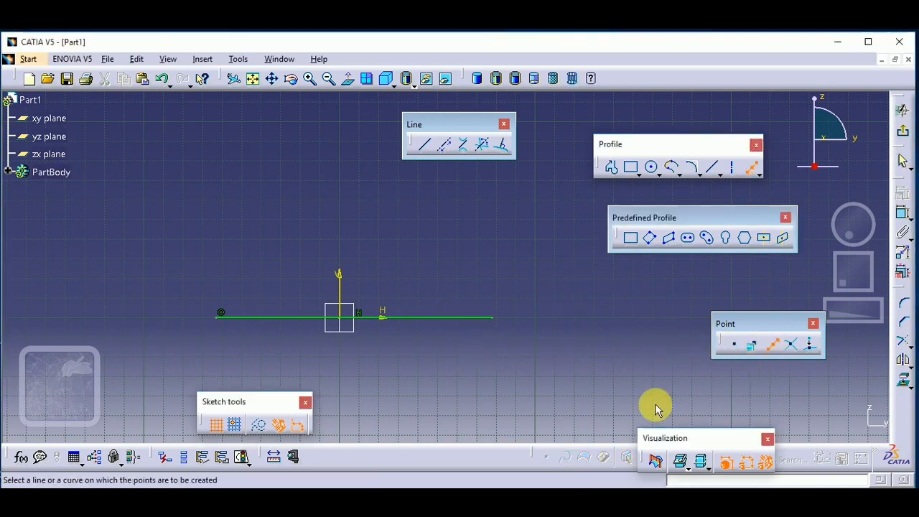
left_click(447, 318)
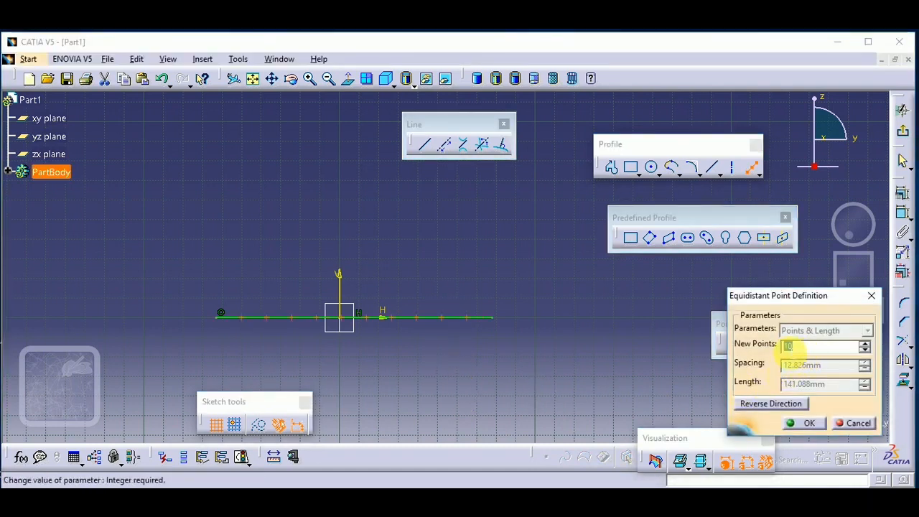
double_click(804, 349)
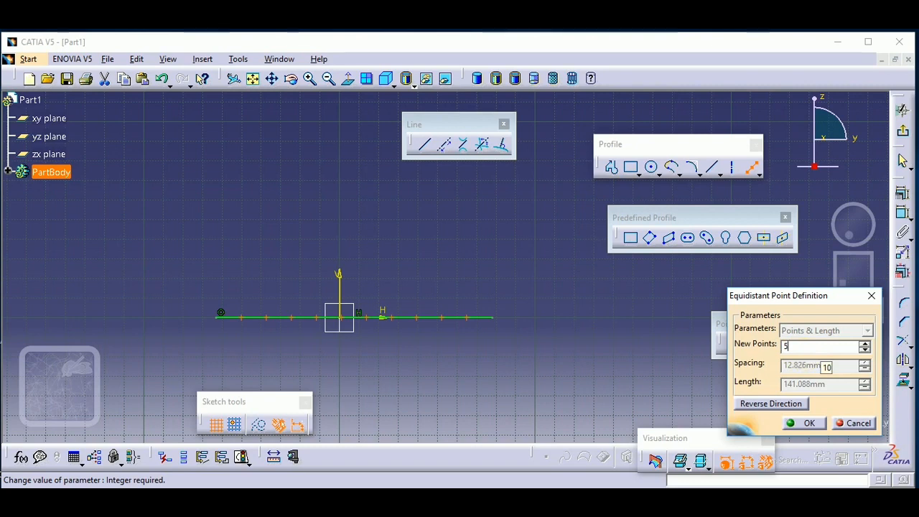
left_click(805, 423)
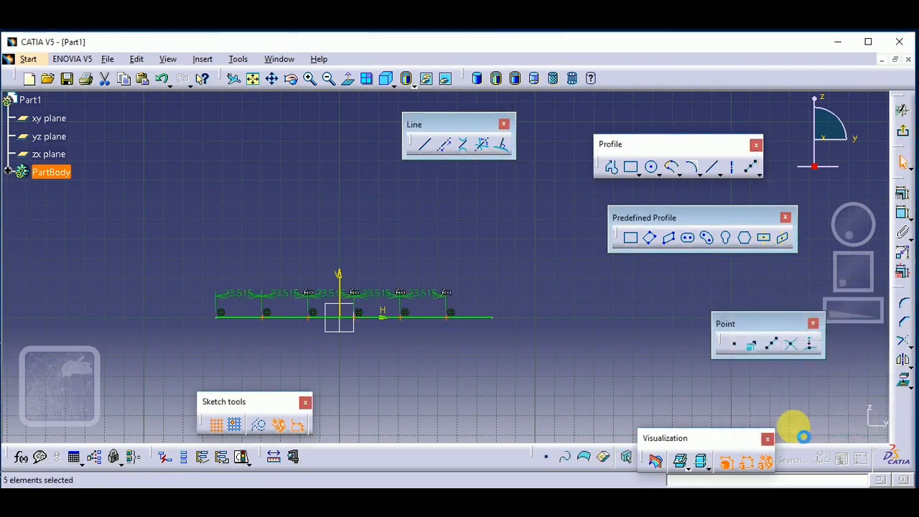
mouse_move(445, 394)
middle_mouse_down()
mouse_move(421, 369)
mouse_move(491, 342)
mouse_move(513, 324)
mouse_move(524, 295)
middle_mouse_up()
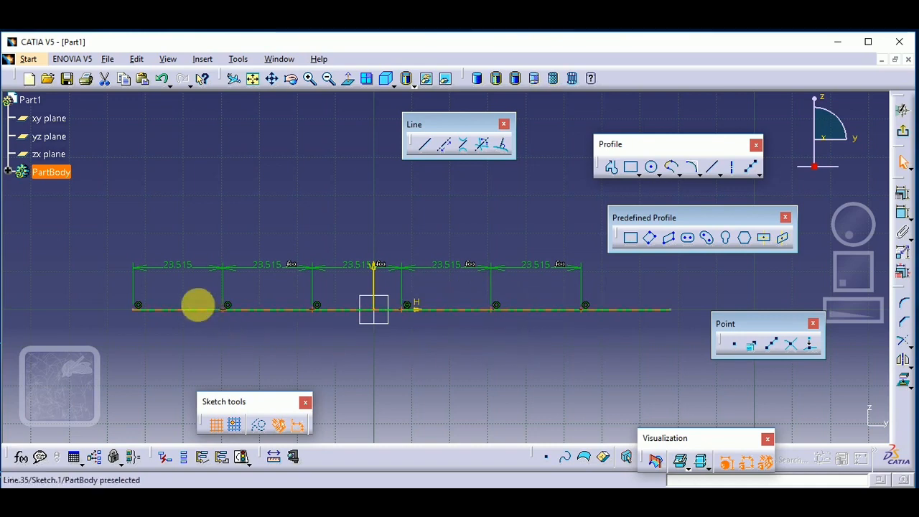
mouse_move(194, 302)
middle_mouse_down()
mouse_move(209, 273)
mouse_move(314, 302)
mouse_move(322, 281)
mouse_move(261, 286)
middle_mouse_up()
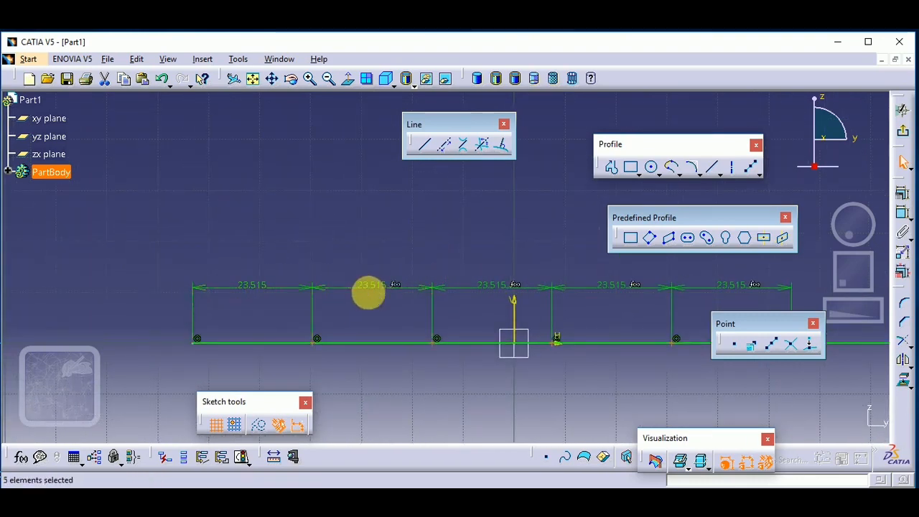
mouse_move(370, 293)
middle_mouse_down()
mouse_move(271, 247)
mouse_move(277, 285)
middle_mouse_up()
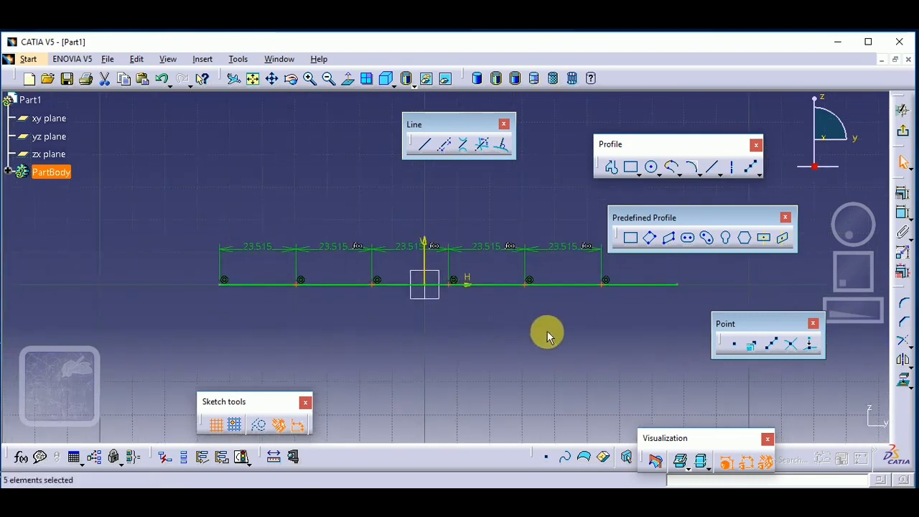
mouse_move(548, 333)
middle_mouse_down()
mouse_move(488, 320)
mouse_move(505, 340)
middle_mouse_up()
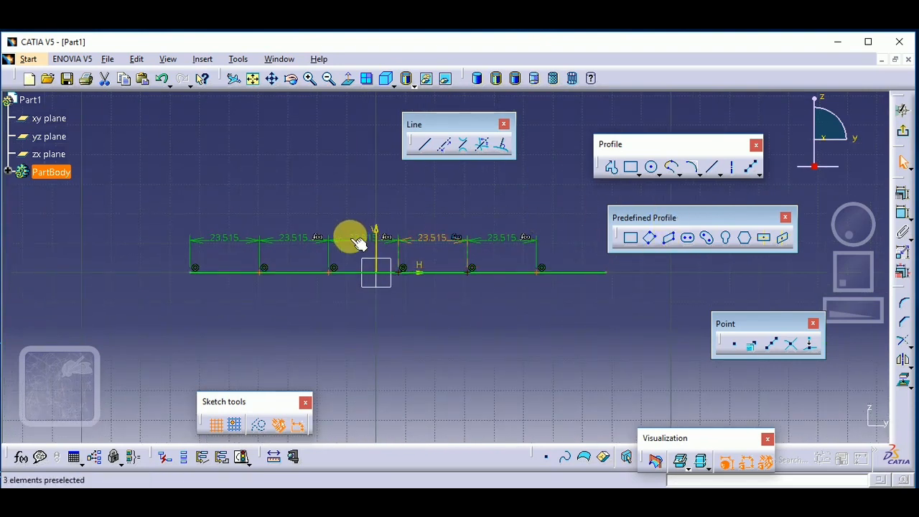
Sketch an oblique line crossing the horizontal line just left of the origin and create an intersection point between the two lines.
left_click(425, 146)
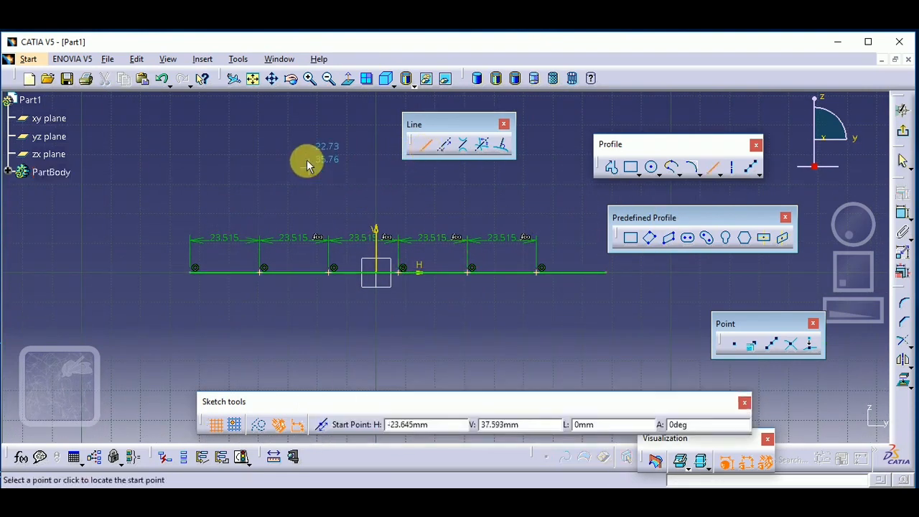
left_click(383, 335)
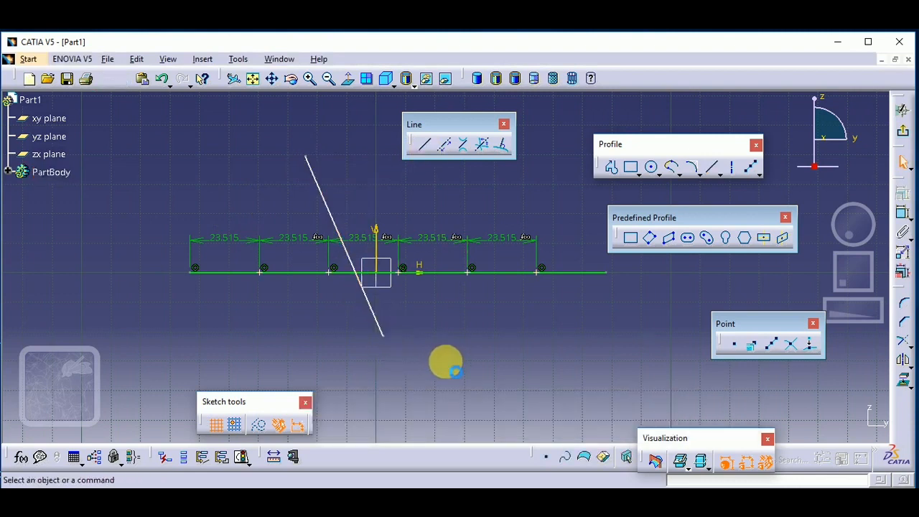
left_click(788, 348)
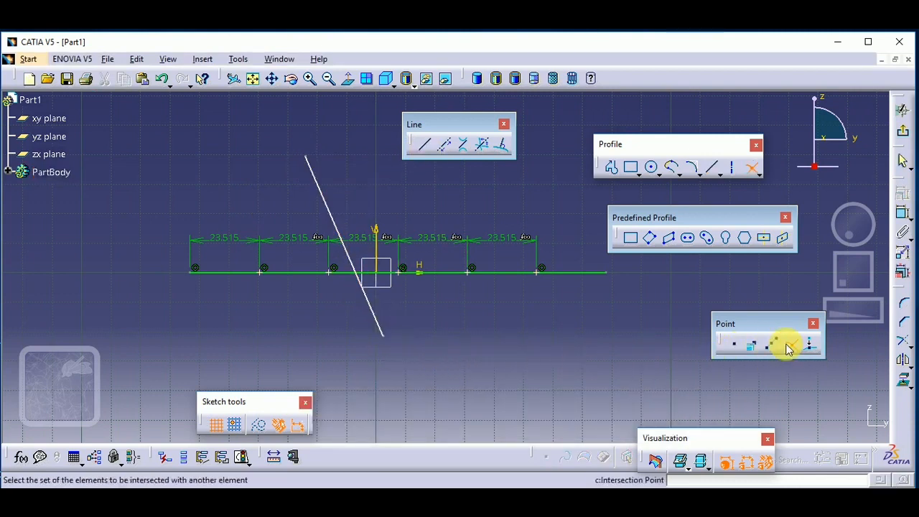
left_click(380, 319)
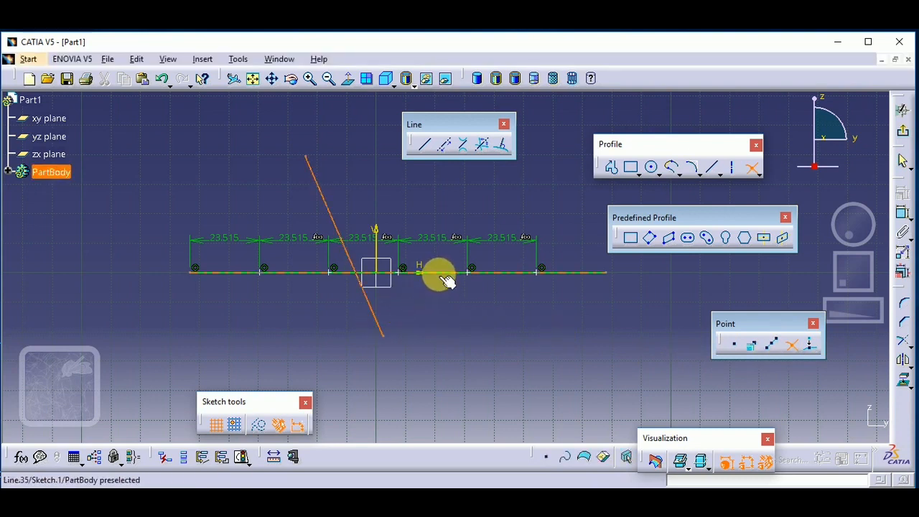
left_click(442, 274)
Inspect the intersection point of the two lines up close and close the floating Point toolbar.
middle_click_drag(398, 327, 410, 240)
mouse_move(323, 336)
middle_mouse_down()
mouse_move(530, 338)
mouse_move(543, 266)
middle_mouse_up()
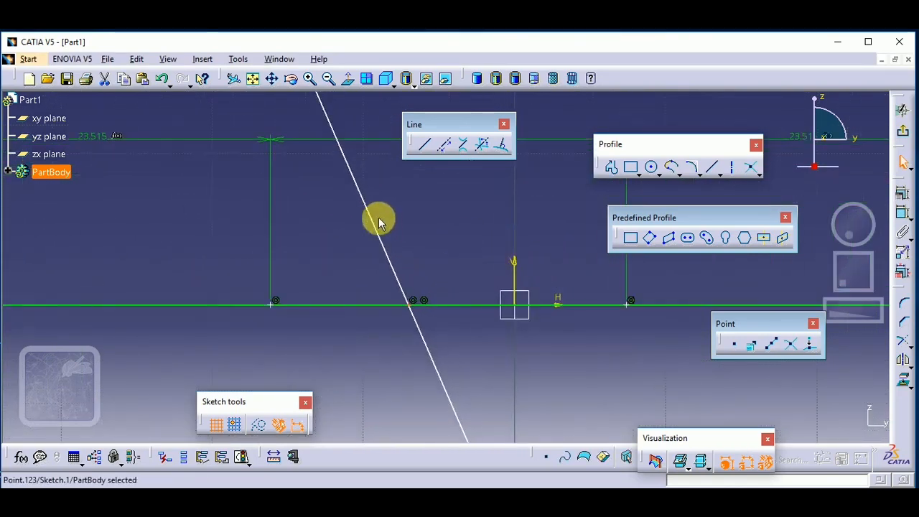
mouse_move(408, 314)
middle_mouse_down()
mouse_move(474, 279)
mouse_move(495, 199)
middle_mouse_up()
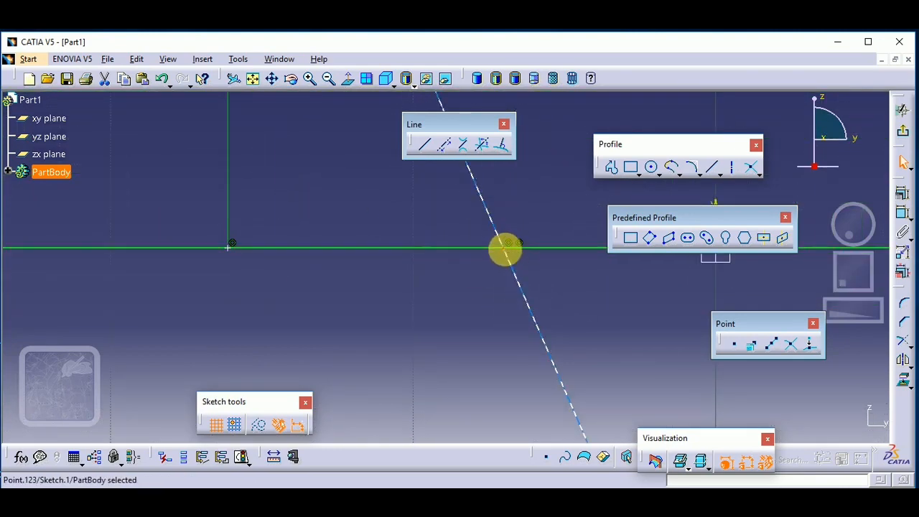
left_click(509, 246)
mouse_move(538, 314)
middle_mouse_down()
mouse_move(554, 291)
mouse_move(461, 261)
mouse_move(500, 441)
mouse_move(505, 342)
mouse_move(447, 308)
mouse_move(462, 374)
middle_mouse_up()
middle_click_drag(480, 311, 479, 380)
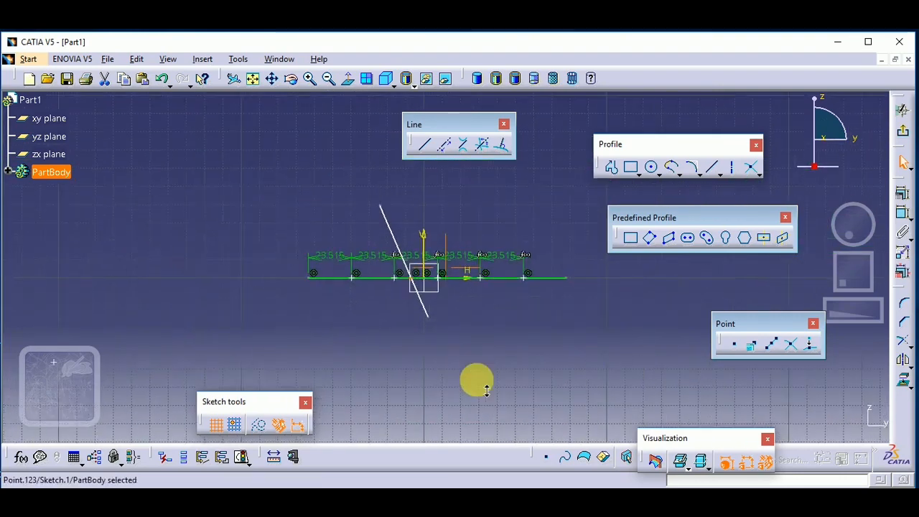
left_click(813, 325)
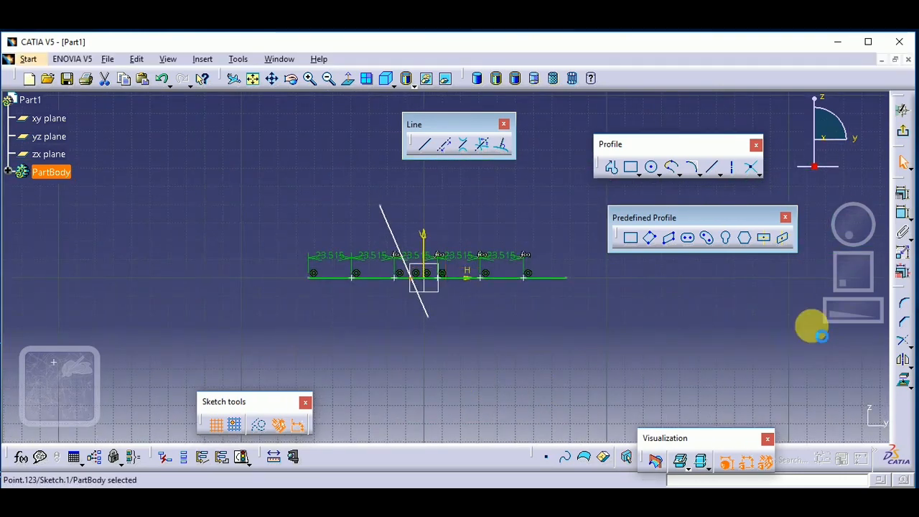